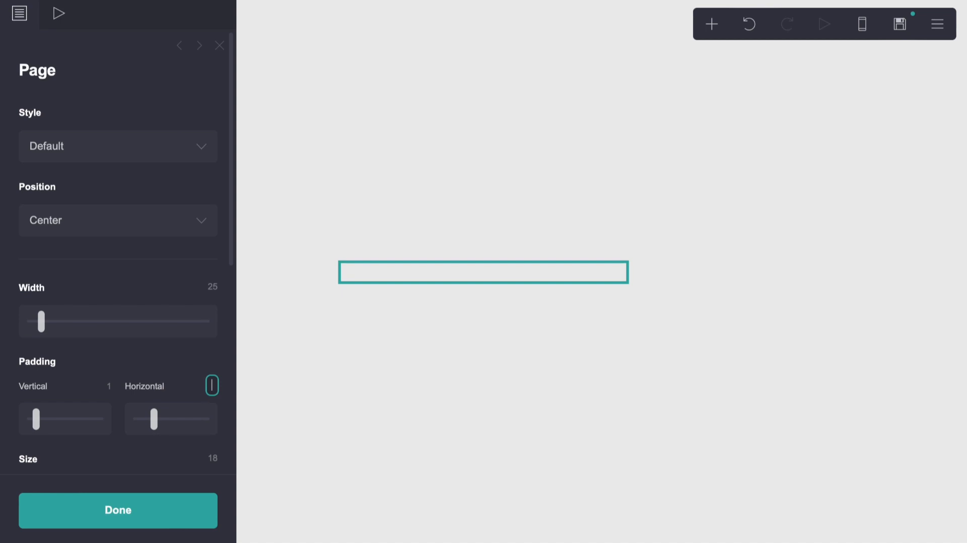
Step: Set the page's horizontal padding to 1 and add a container element to the page
{"action": "key", "text": "Return"}
{"action": "left_click", "coordinate": [701, 29]}
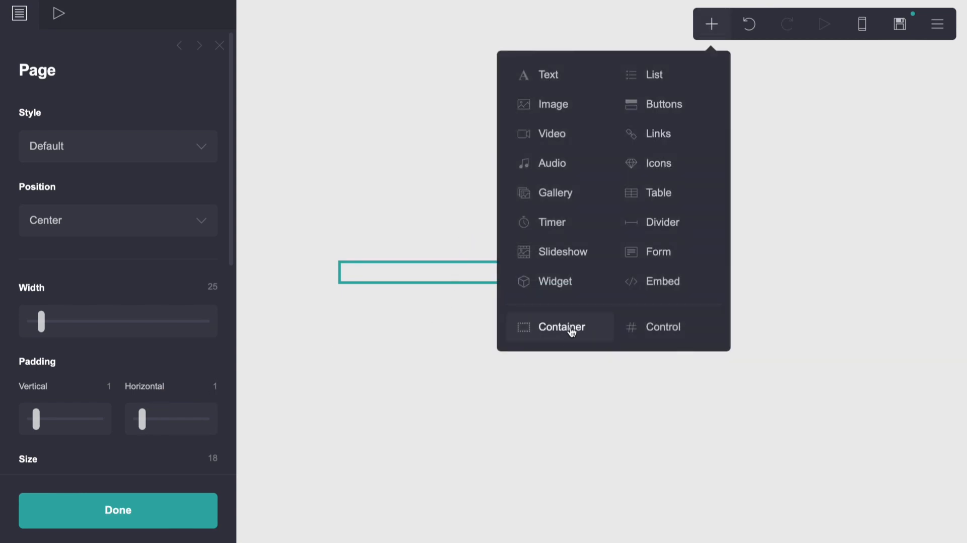
{"action": "left_click", "coordinate": [570, 328]}
Step: Change the page background style to Gradient and set the first colour stop to #FFFFFF
{"action": "left_click", "coordinate": [380, 166]}
{"action": "left_click", "coordinate": [86, 155]}
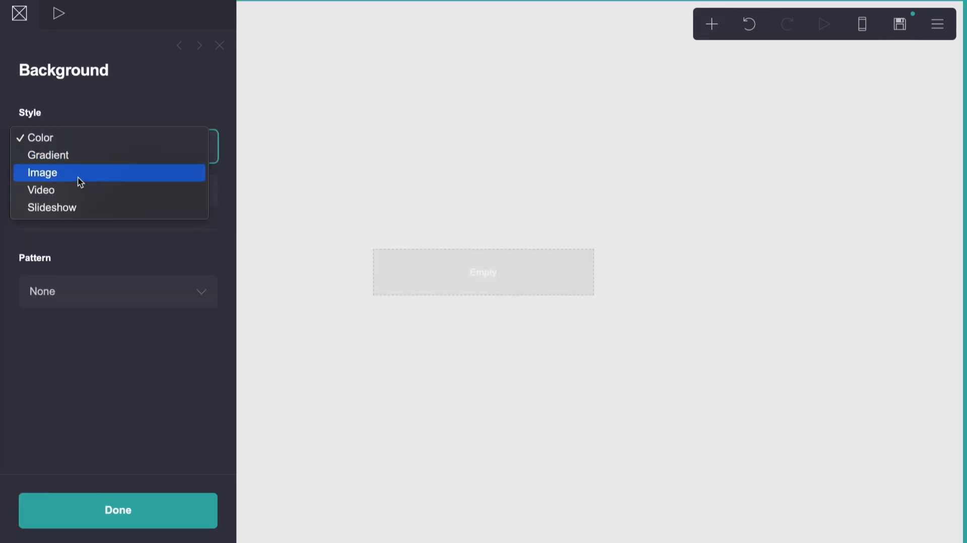
{"action": "left_click", "coordinate": [75, 160]}
{"action": "left_click", "coordinate": [83, 225]}
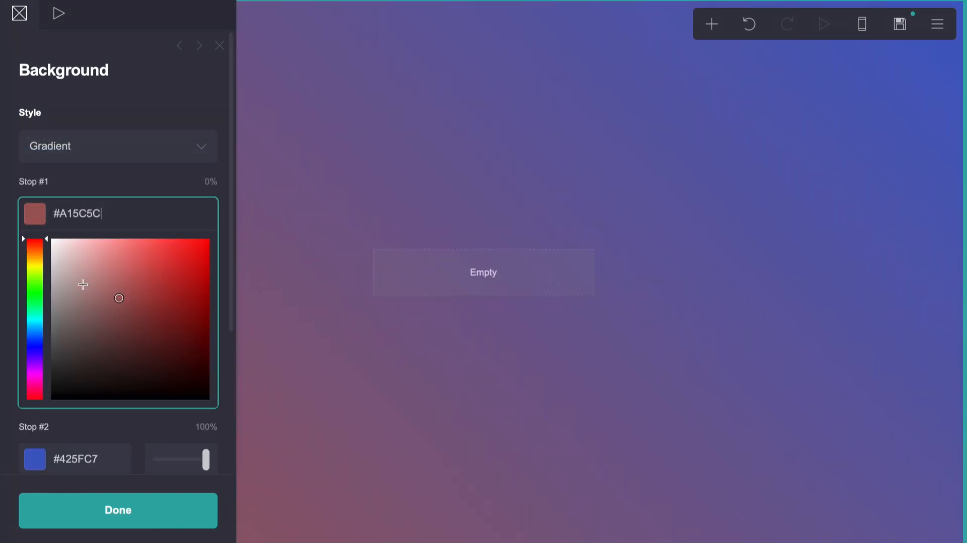
{"action": "type", "text": "#FFFFFF"}
{"action": "left_click", "coordinate": [92, 89]}
Step: Set the background gradient's second colour stop to the muted green #ABD4B4
{"action": "left_click", "coordinate": [87, 281]}
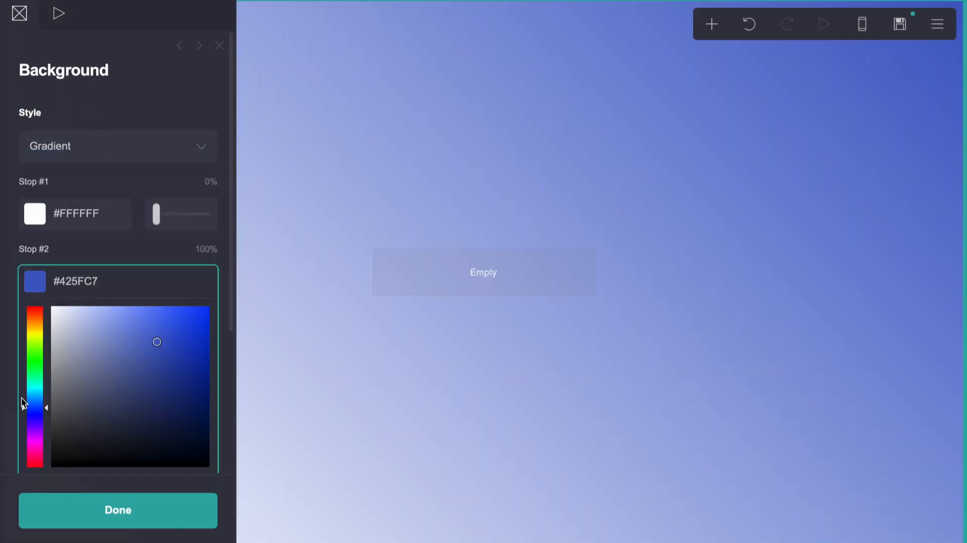
{"action": "left_click_drag", "start_coordinate": [32, 393], "coordinate": [33, 366]}
{"action": "mouse_move", "coordinate": [101, 366]}
{"action": "left_mouse_down"}
{"action": "mouse_move", "coordinate": [85, 367]}
{"action": "mouse_move", "coordinate": [81, 334]}
{"action": "left_mouse_up"}
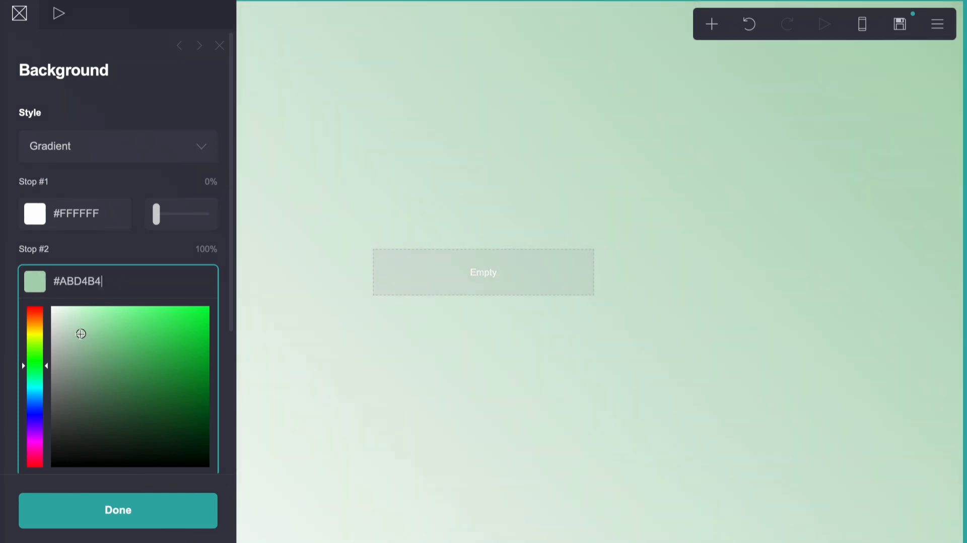
{"action": "left_click", "coordinate": [86, 237]}
Step: Set the background gradient's angle to 180°
{"action": "left_click", "coordinate": [195, 316]}
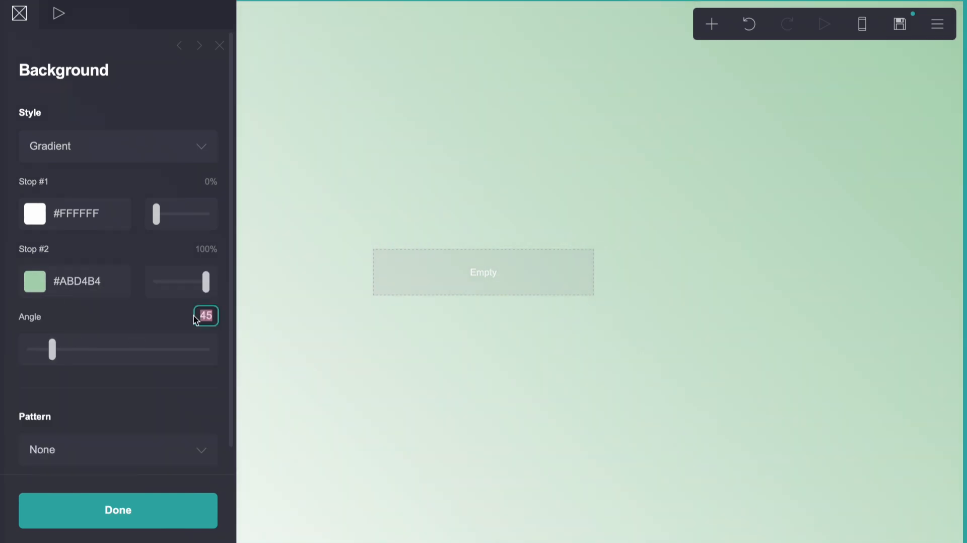
{"action": "type", "text": "180"}
{"action": "key", "text": "Return"}
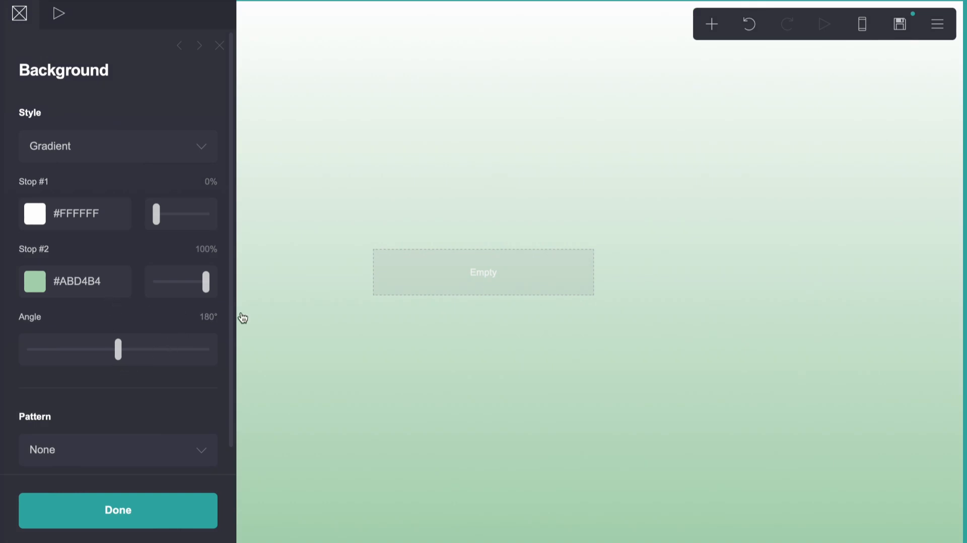
Step: Lighten the background gradient's second colour stop to #BEEBC8 and close the background settings
{"action": "left_click", "coordinate": [75, 283]}
{"action": "left_click", "coordinate": [81, 307]}
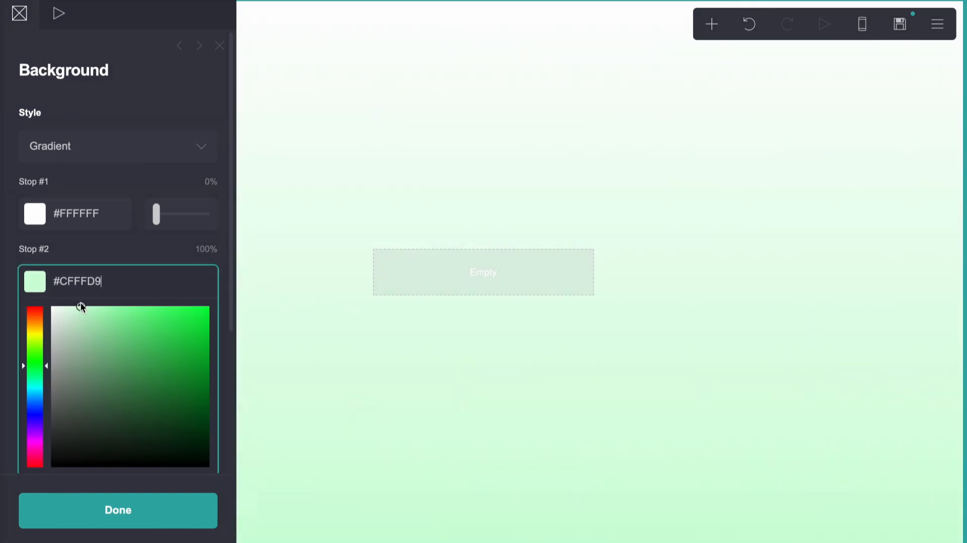
{"action": "left_click_drag", "start_coordinate": [81, 307], "coordinate": [81, 320]}
{"action": "left_click", "coordinate": [378, 380]}
{"action": "left_click", "coordinate": [404, 390]}
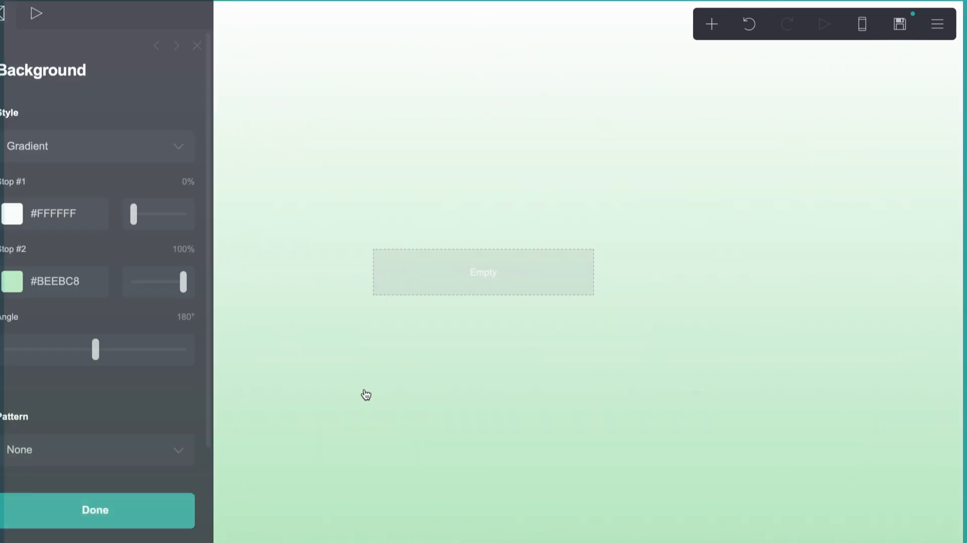
Step: Set the empty container's vertical and horizontal padding to 0.25 each
{"action": "left_click", "coordinate": [436, 298]}
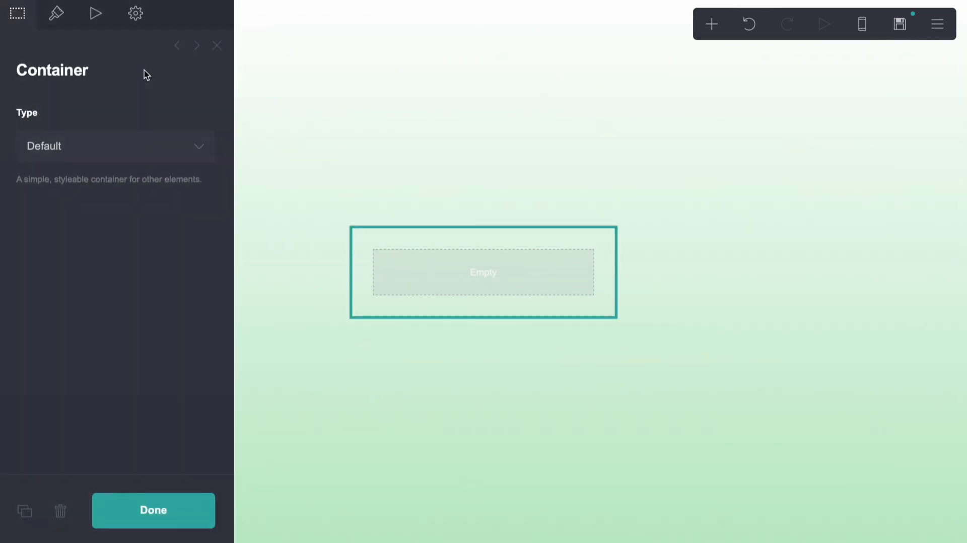
{"action": "left_click", "coordinate": [69, 25]}
{"action": "left_click", "coordinate": [107, 222]}
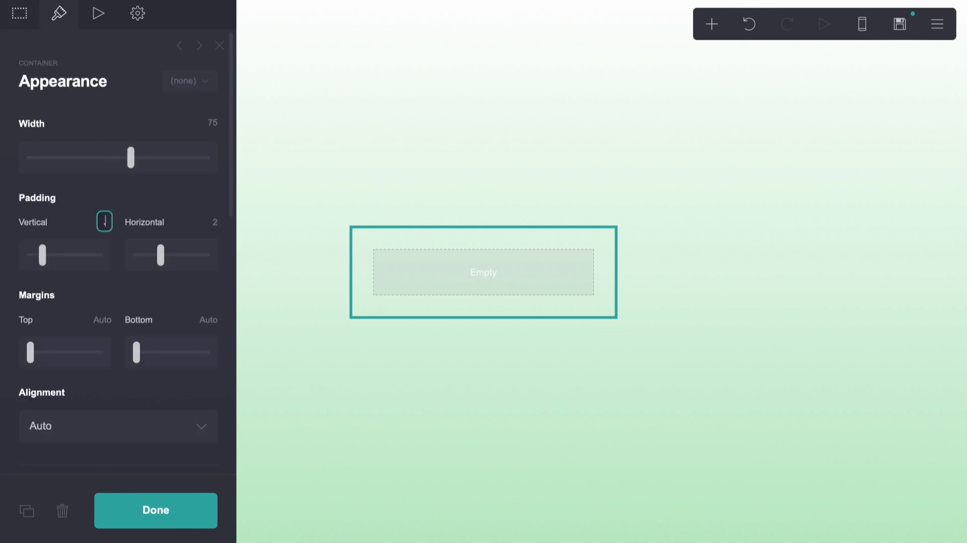
{"action": "type", "text": "0.25"}
{"action": "key", "text": "Return"}
{"action": "left_click", "coordinate": [210, 222]}
{"action": "type", "text": "0.25"}
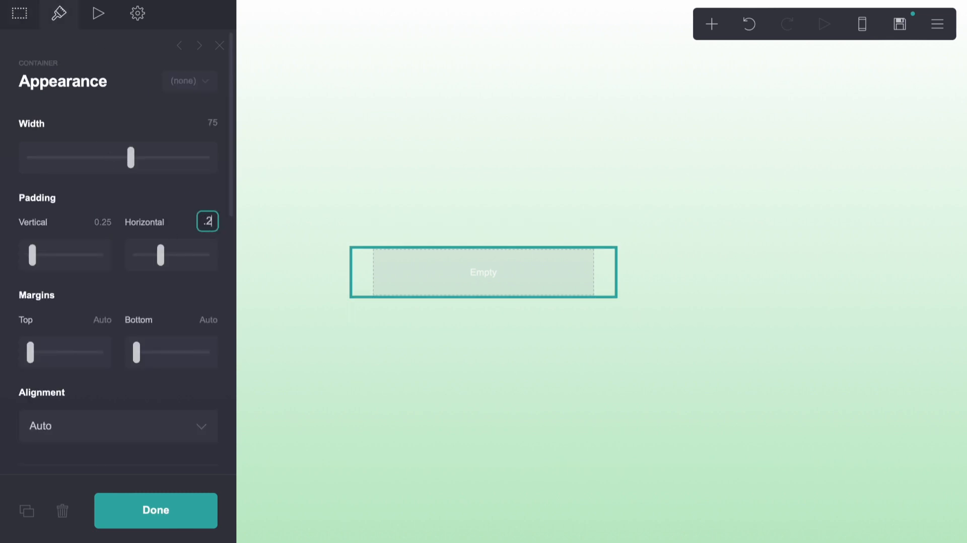
{"action": "key", "text": "Return"}
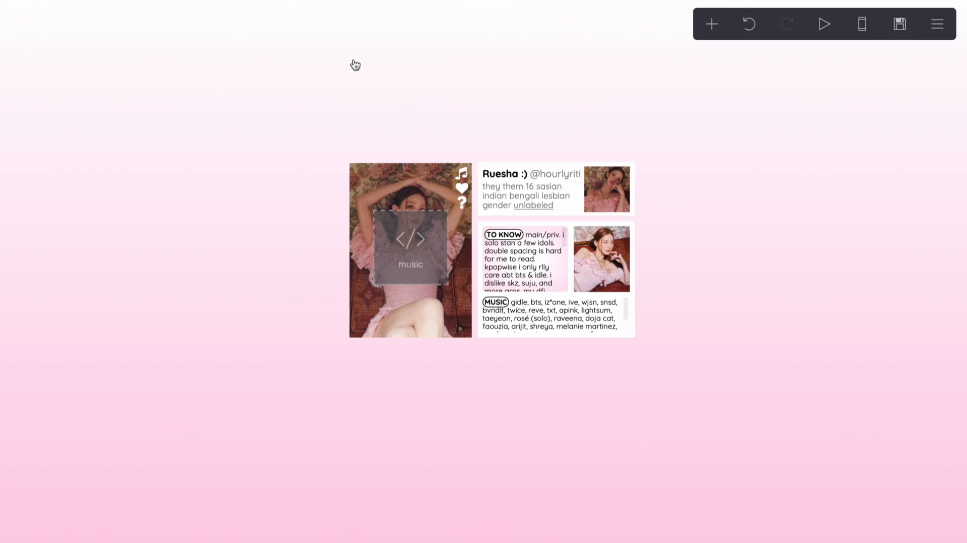
Step: Give the container a custom CSS style with height: 15em; and width: 10em;
{"action": "left_click", "coordinate": [440, 171]}
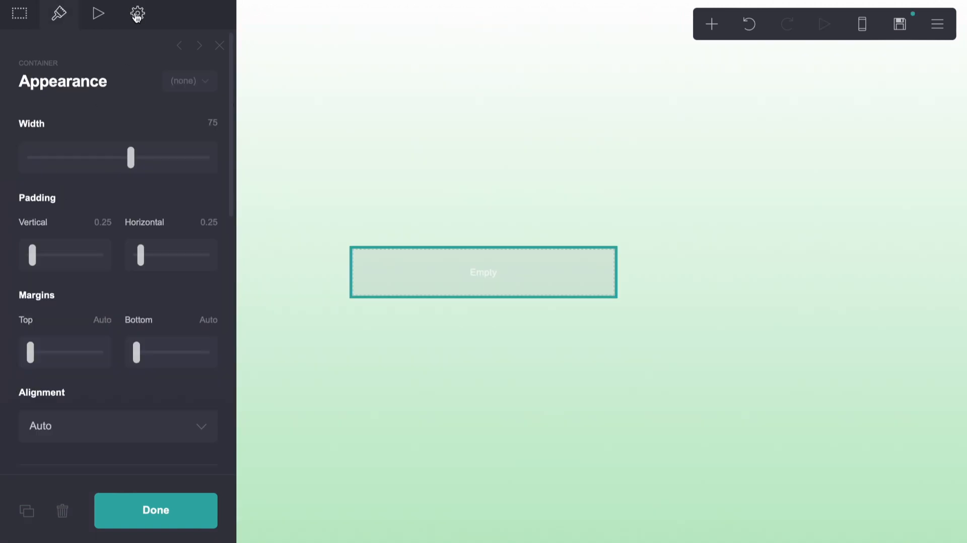
{"action": "left_click", "coordinate": [137, 13]}
{"action": "left_click", "coordinate": [128, 122]}
{"action": "left_click", "coordinate": [121, 222]}
{"action": "type", "text": "height"}
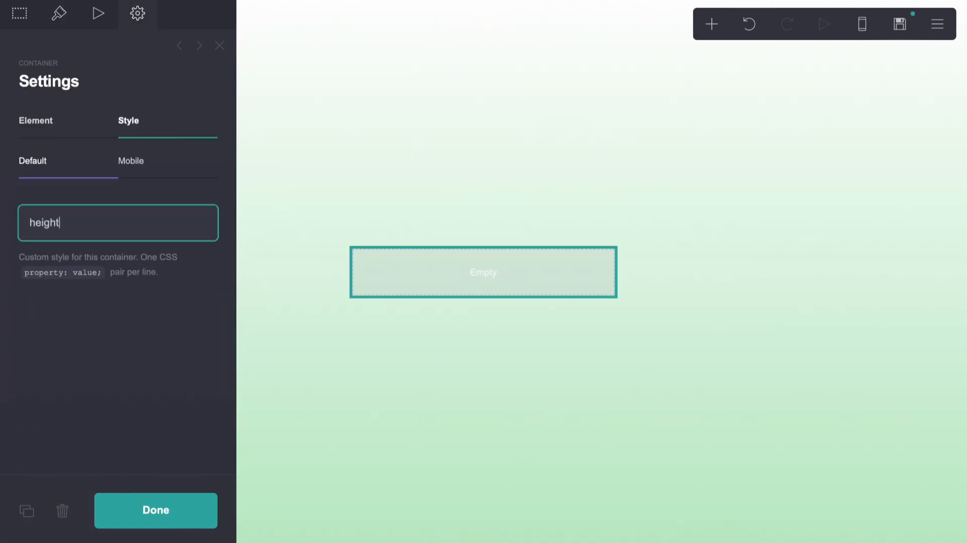
{"action": "type", "text": ": 15mem;"}
{"action": "key", "text": "Return"}
{"action": "type", "text": "width:"}
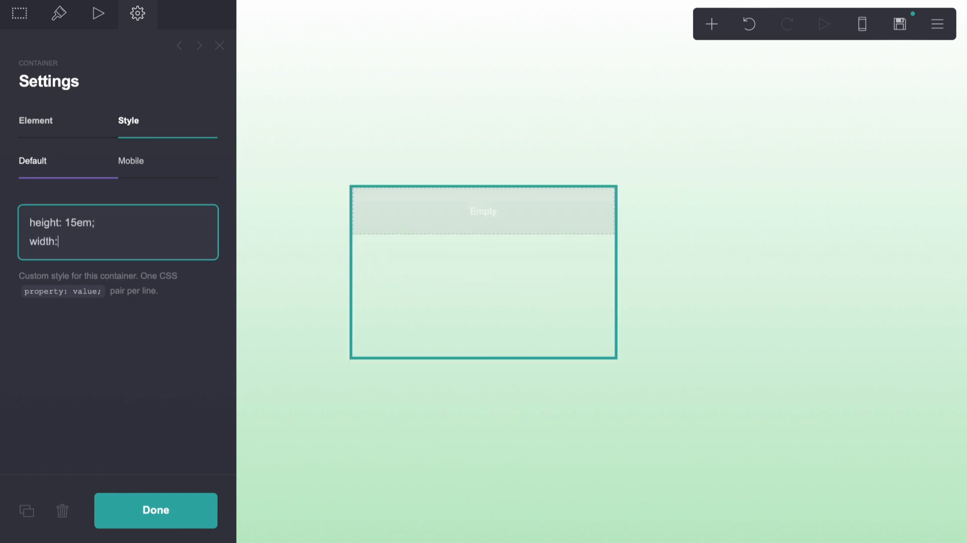
{"action": "type", "text": " 10em;"}
{"action": "key", "text": "Return"}
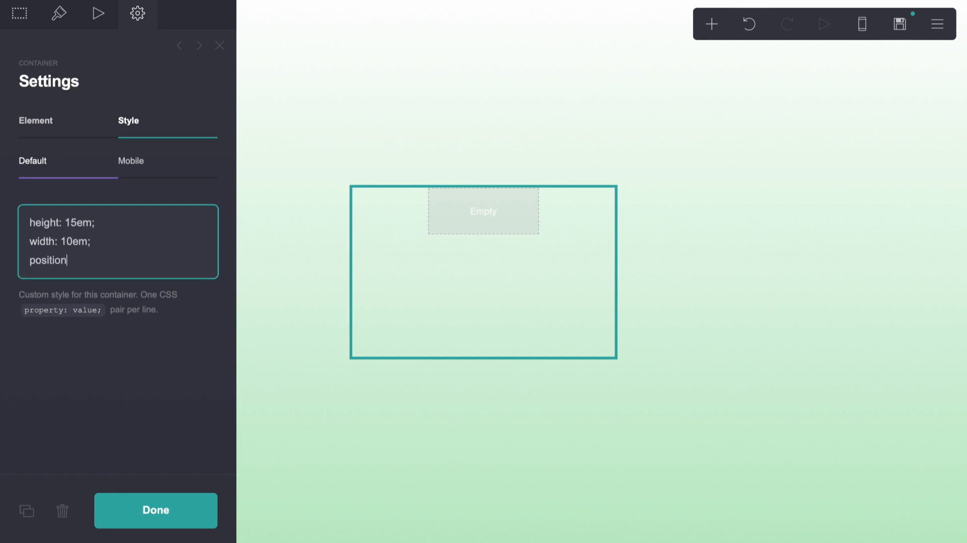
Step: Extend the container's custom CSS with position: absolute; and bottom: -5em;
{"action": "type", "text": "position: absolute;"}
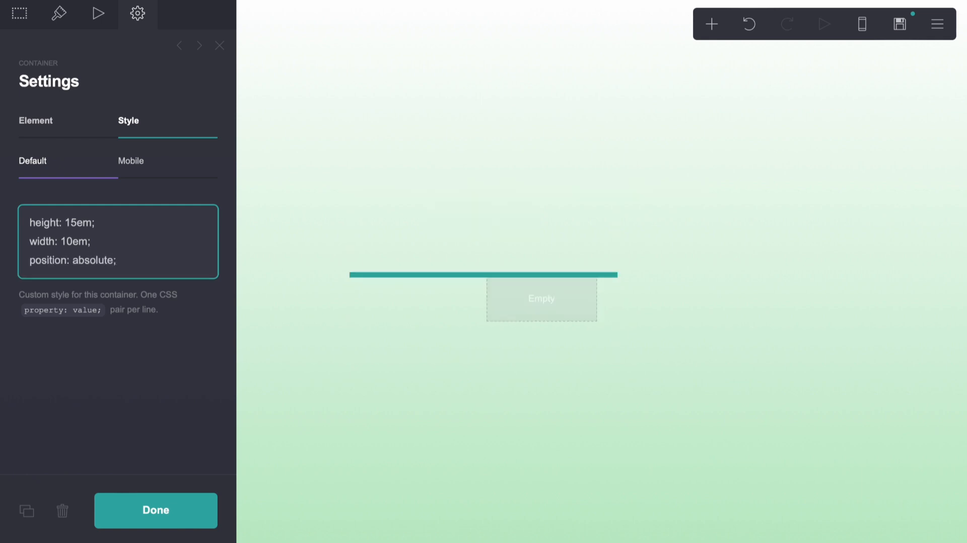
{"action": "key", "text": "Return"}
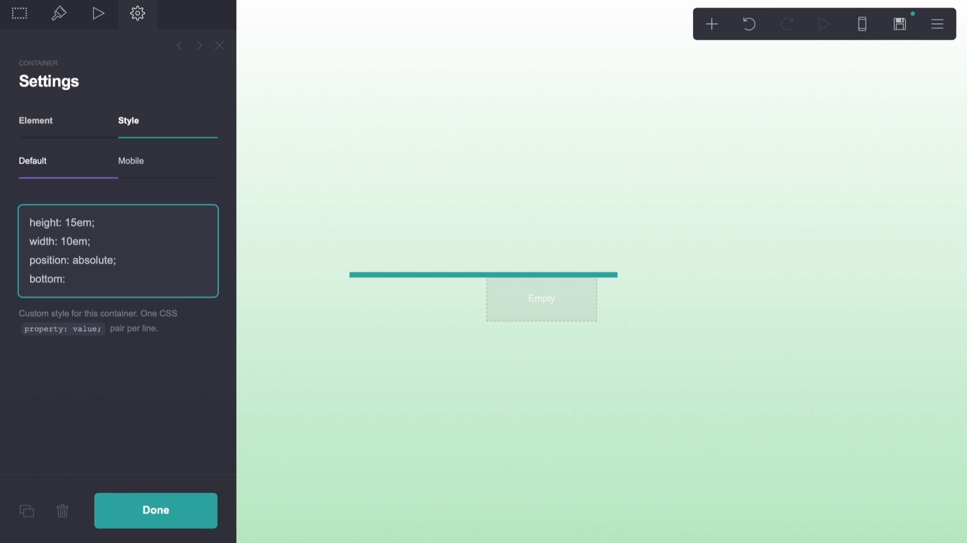
{"action": "type", "text": "bottom: -5em;"}
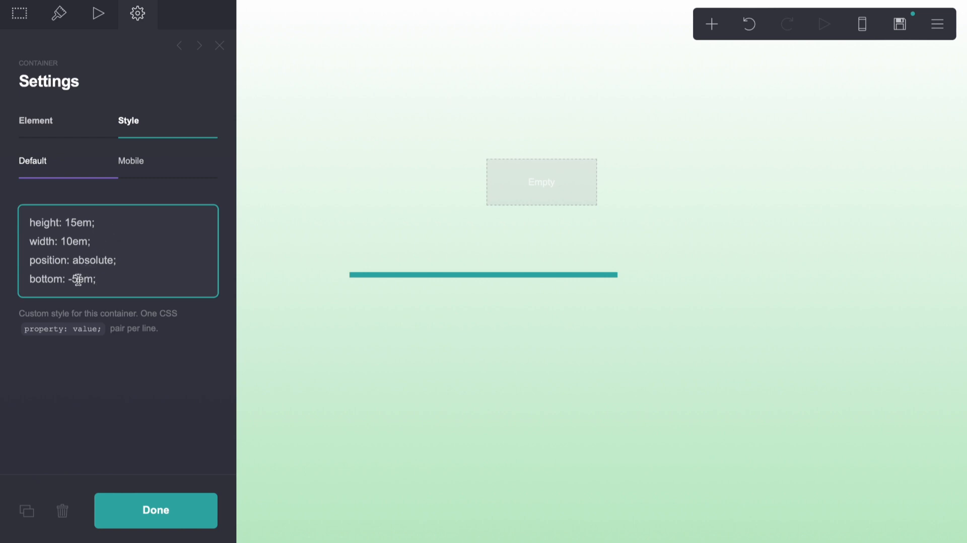
{"action": "key", "text": "Return"}
{"action": "key", "text": "BackSpace"}
Step: Add a left offset to the container's custom CSS, trying 5em before setting it to 0em
{"action": "key", "text": "Return"}
{"action": "type", "text": "left:"}
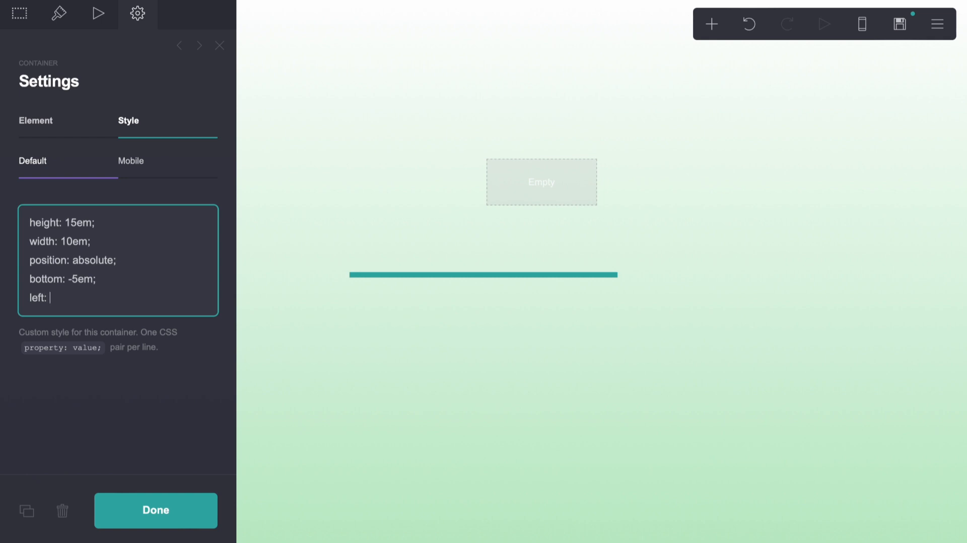
{"action": "type", "text": " 5em;"}
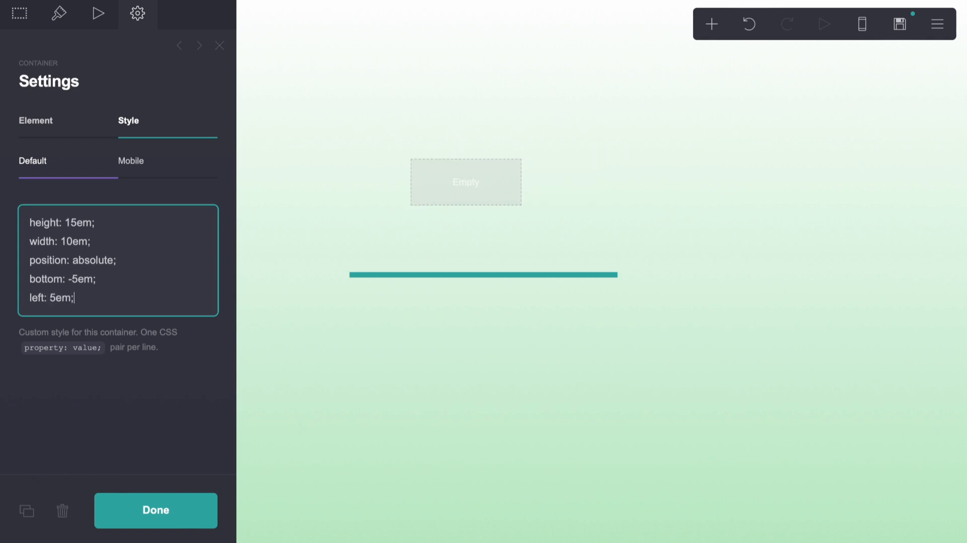
{"action": "left_click", "coordinate": [56, 298]}
{"action": "key", "text": "BackSpace"}
{"action": "type", "text": "0"}
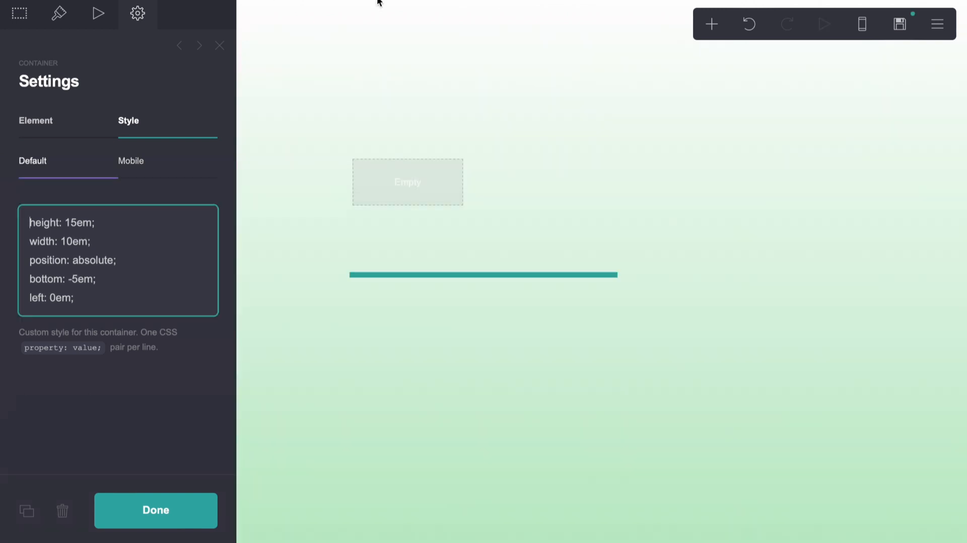
Step: Change the container's bottom offset in the custom CSS to -6em
{"action": "left_click", "coordinate": [77, 283]}
{"action": "key", "text": "BackSpace"}
{"action": "type", "text": "6"}
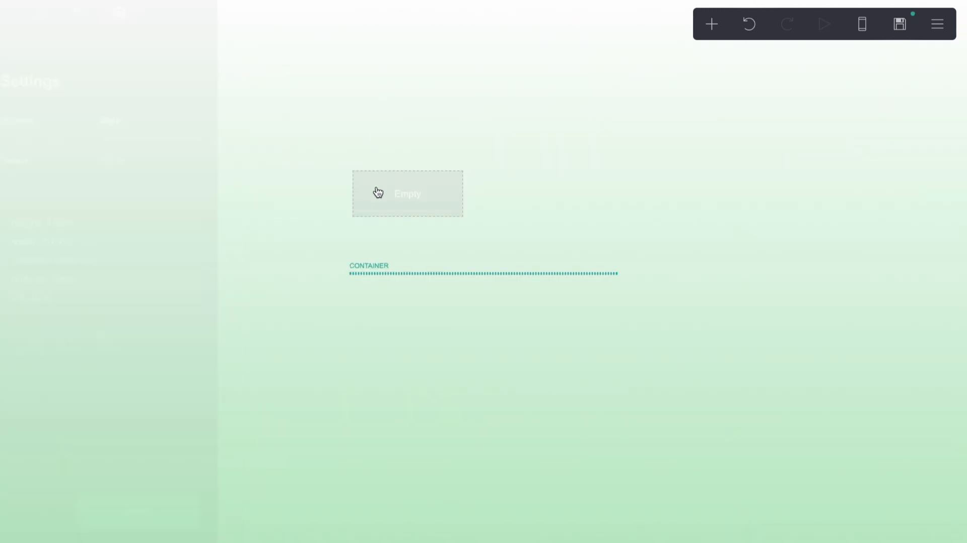
Step: Set the container's background type to Image in its appearance settings
{"action": "left_click", "coordinate": [378, 191]}
{"action": "left_click", "coordinate": [59, 14]}
{"action": "scroll", "coordinate": [112, 273], "scroll_direction": "down", "scroll_amount": 10}
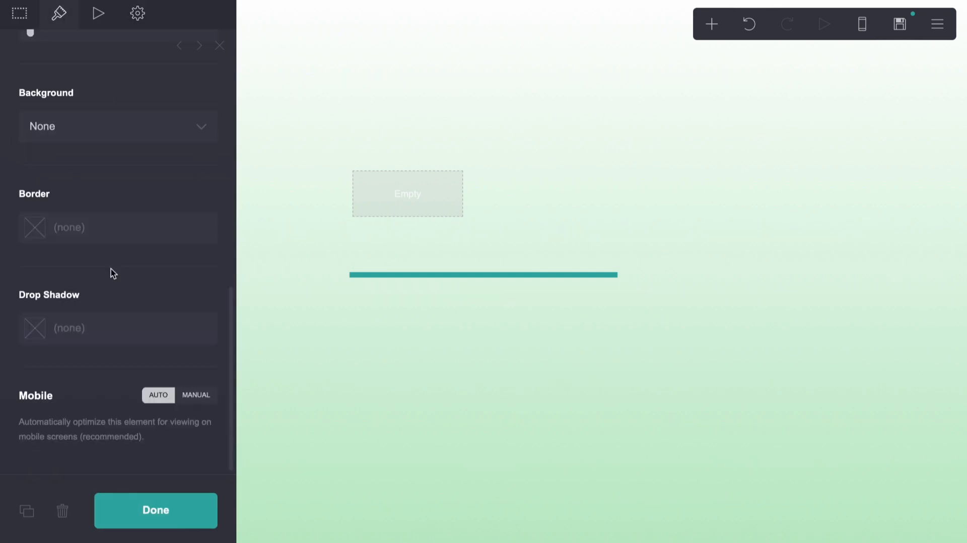
{"action": "left_click", "coordinate": [93, 126]}
{"action": "left_click", "coordinate": [76, 172]}
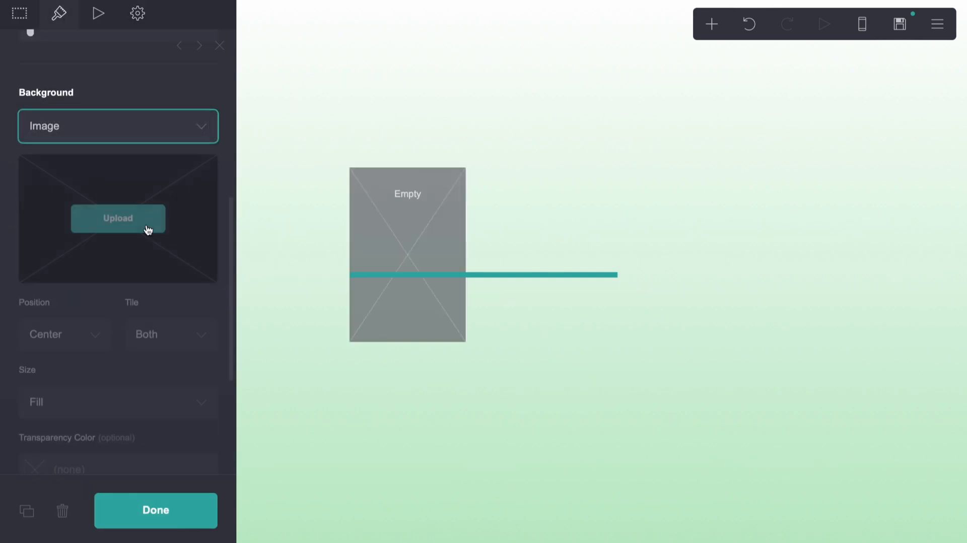
Step: Upload twitter_FQm_Fc1aQAAZa4T.jpg from the Downloads folder as the container's background image
{"action": "left_click", "coordinate": [147, 255]}
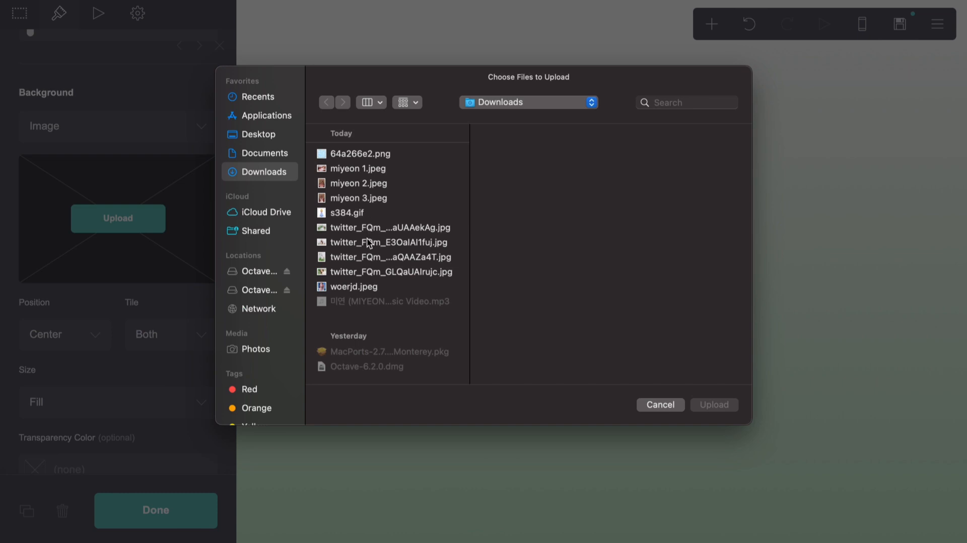
{"action": "left_click", "coordinate": [364, 256]}
{"action": "left_click", "coordinate": [361, 272]}
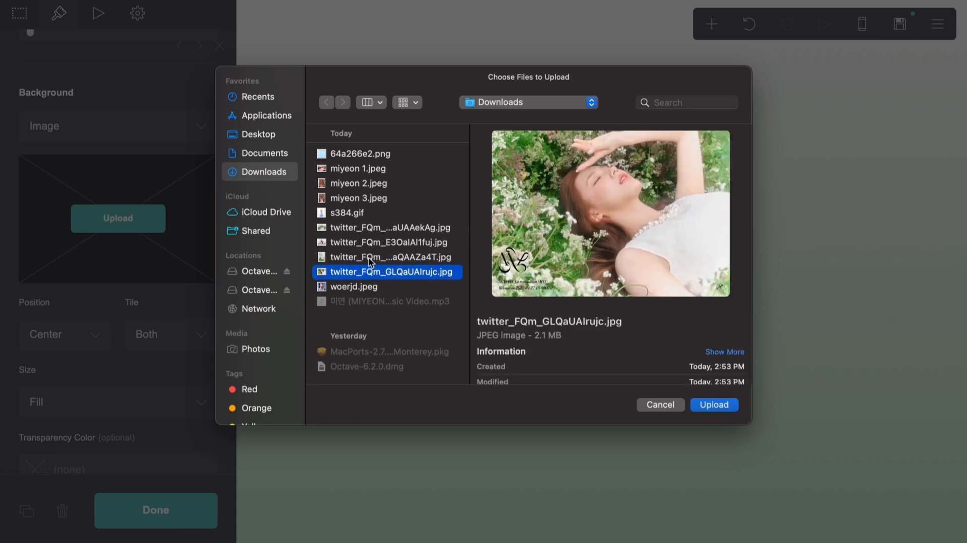
{"action": "left_click", "coordinate": [372, 257]}
{"action": "left_click", "coordinate": [713, 403]}
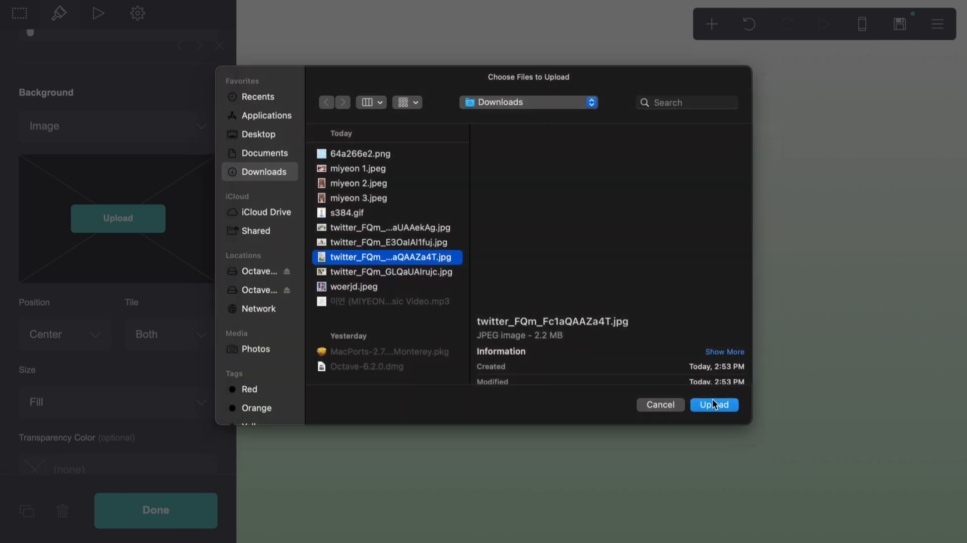
{"action": "left_click_drag", "start_coordinate": [475, 255], "coordinate": [499, 281]}
{"action": "left_click_drag", "start_coordinate": [466, 228], "coordinate": [490, 219]}
{"action": "left_click", "coordinate": [925, 17]}
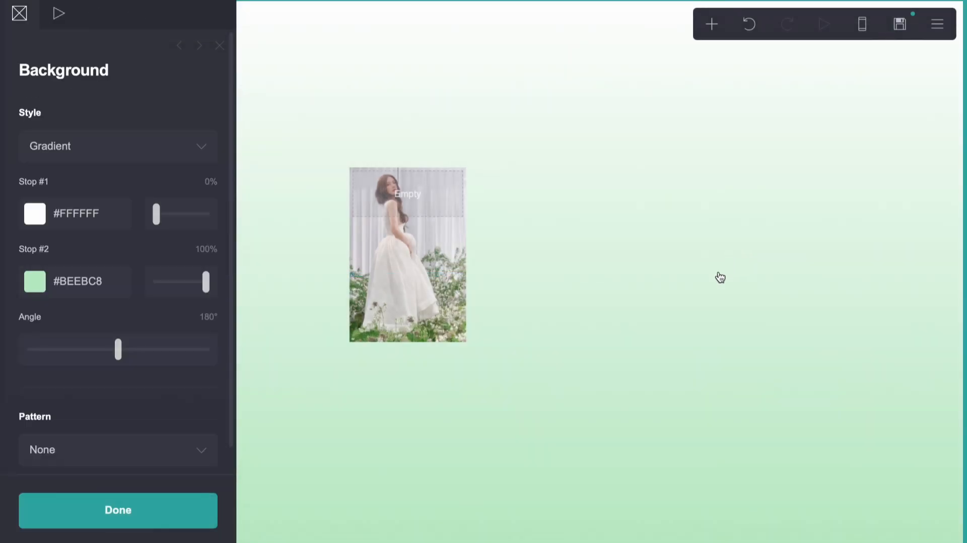
{"action": "left_click", "coordinate": [720, 278]}
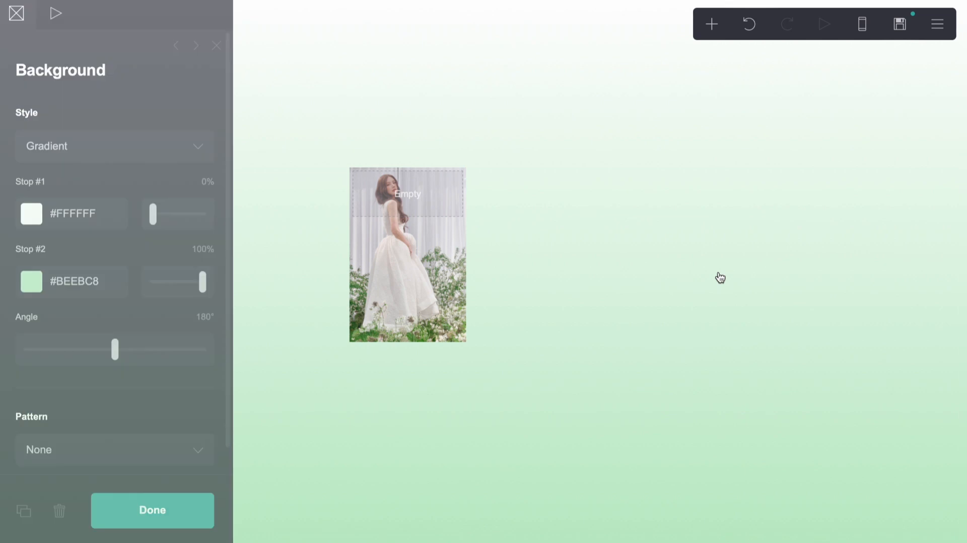
Step: Add an icons element and place it inside the photo container
{"action": "left_click", "coordinate": [711, 26]}
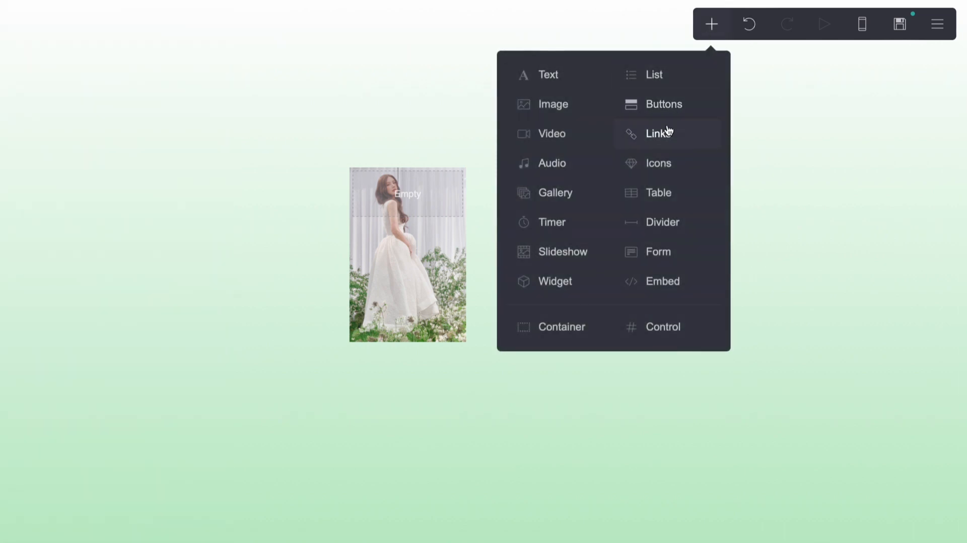
{"action": "left_click", "coordinate": [653, 163]}
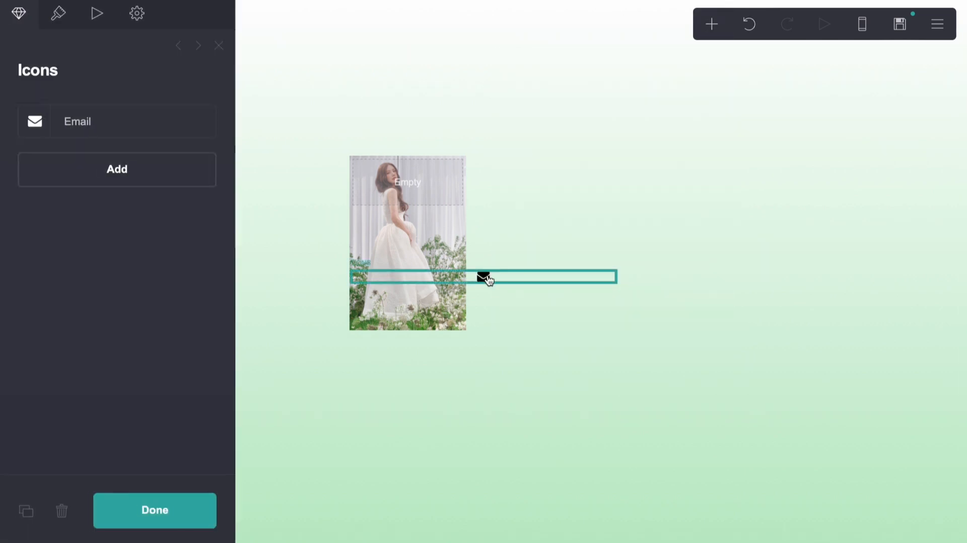
Step: Set the icons element's icon color to #FFFFFF in its appearance settings
{"action": "left_click", "coordinate": [59, 13]}
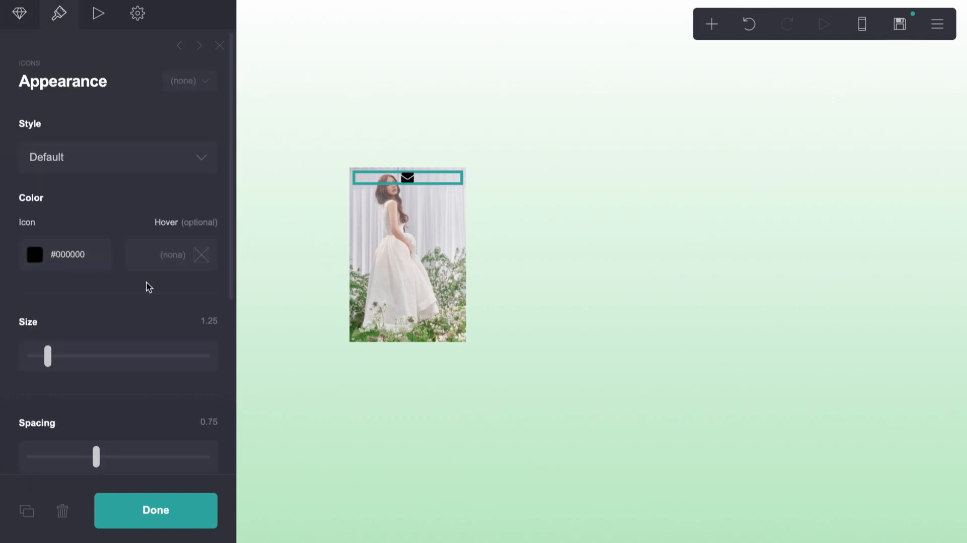
{"action": "scroll", "coordinate": [146, 282], "scroll_direction": "down", "scroll_amount": 5}
{"action": "scroll", "coordinate": [146, 282], "scroll_direction": "up", "scroll_amount": 5}
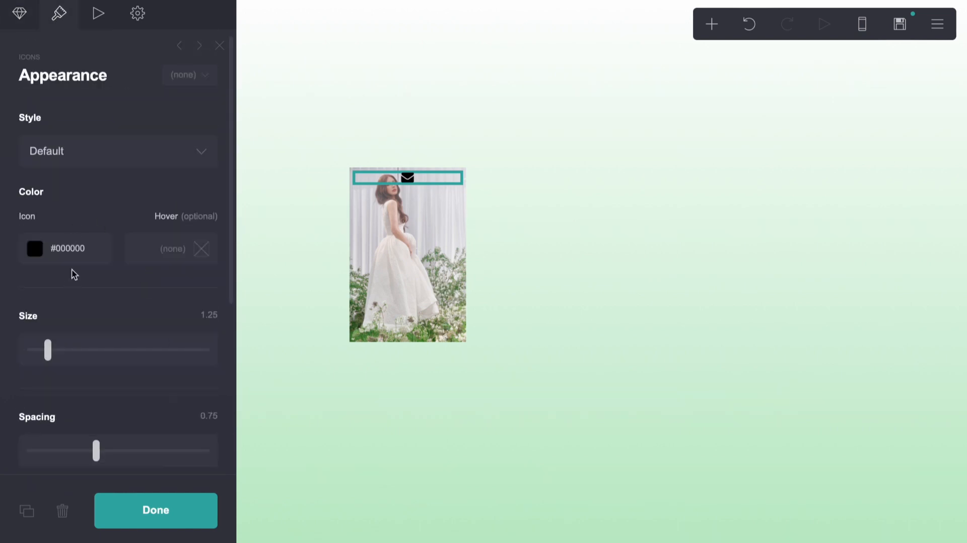
{"action": "left_click", "coordinate": [70, 248]}
{"action": "left_click", "coordinate": [50, 276]}
{"action": "left_click", "coordinate": [65, 202]}
Step: Set the icons element's alignment to Right within the photo container
{"action": "scroll", "coordinate": [74, 249], "scroll_direction": "down", "scroll_amount": 5}
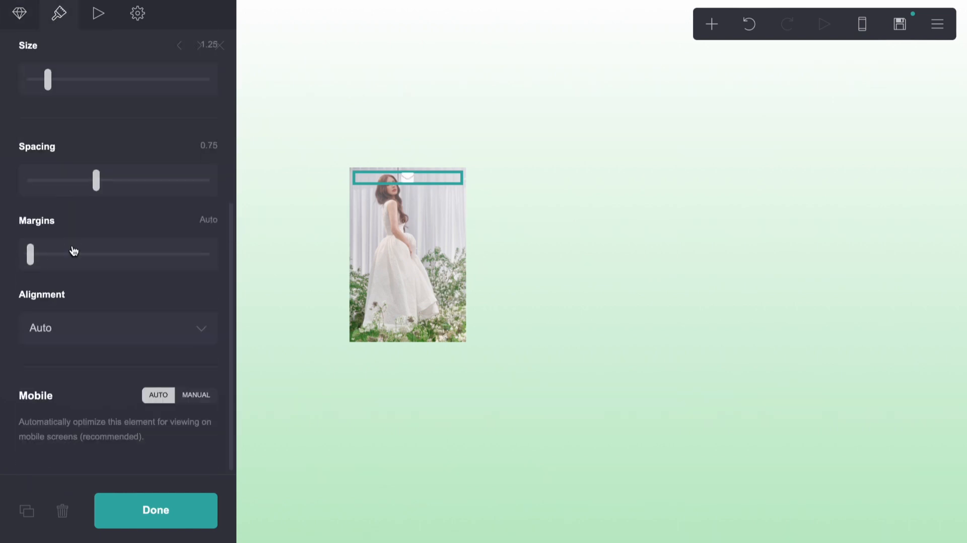
{"action": "left_click", "coordinate": [75, 328]}
{"action": "left_click", "coordinate": [180, 377]}
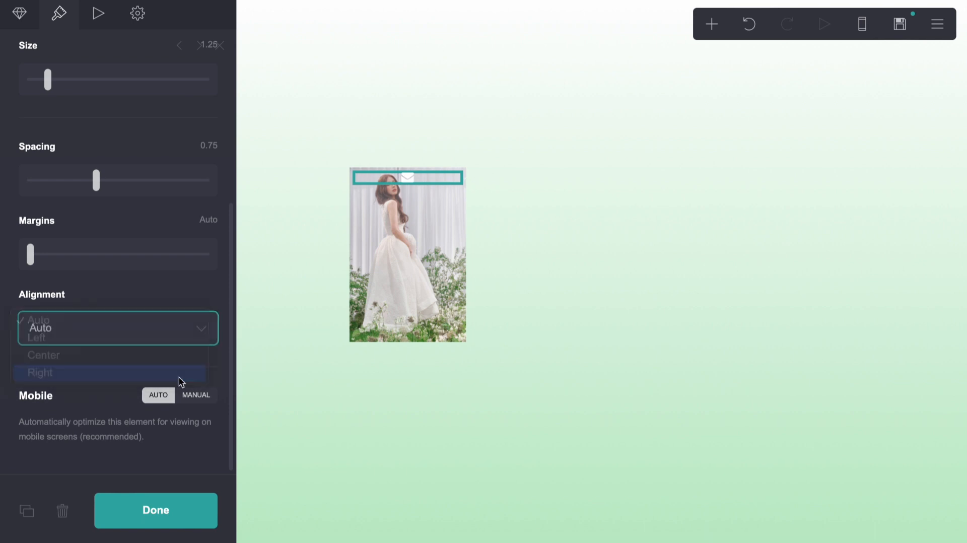
{"action": "left_click", "coordinate": [333, 436]}
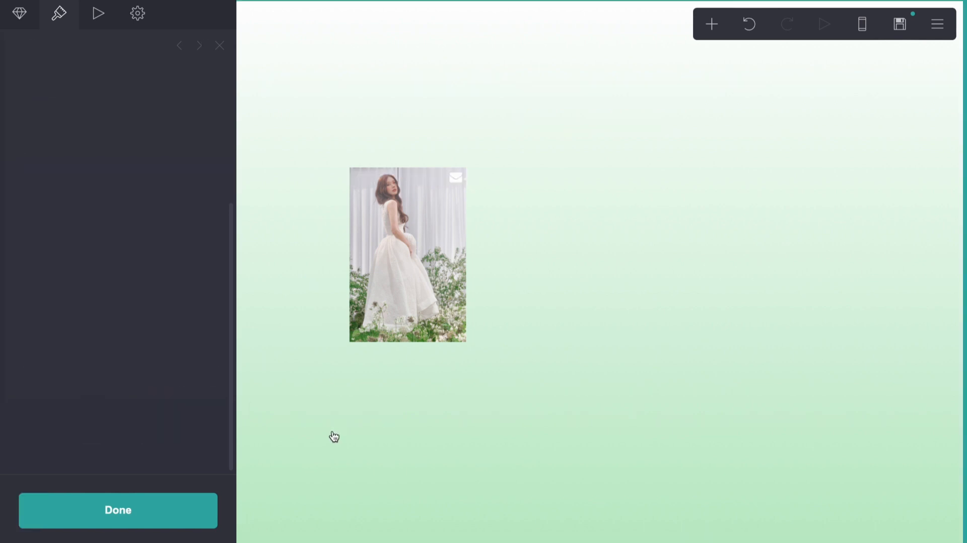
Step: Change the Email icon's type to Question
{"action": "left_click", "coordinate": [455, 185]}
{"action": "left_click", "coordinate": [27, 46]}
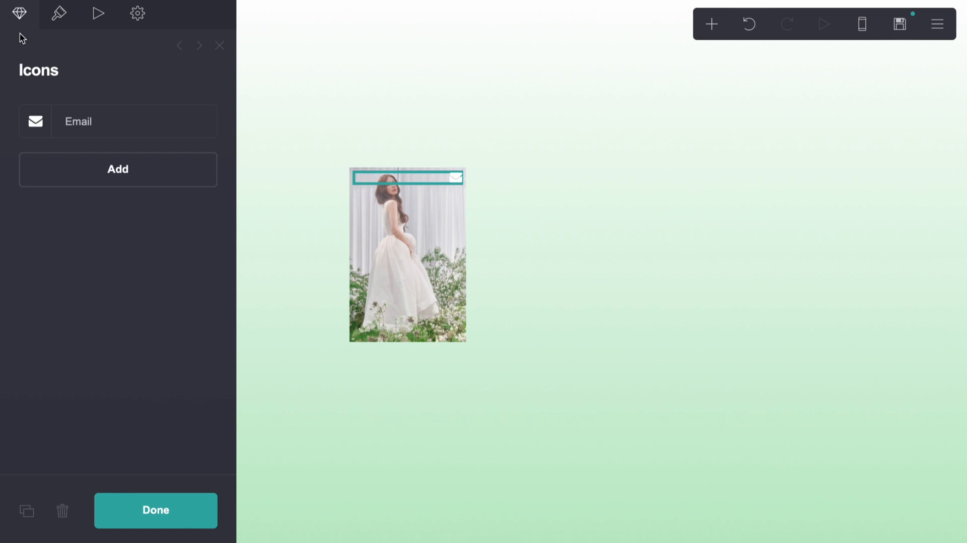
{"action": "left_click", "coordinate": [64, 132]}
{"action": "left_click", "coordinate": [73, 187]}
{"action": "key", "text": "q"}
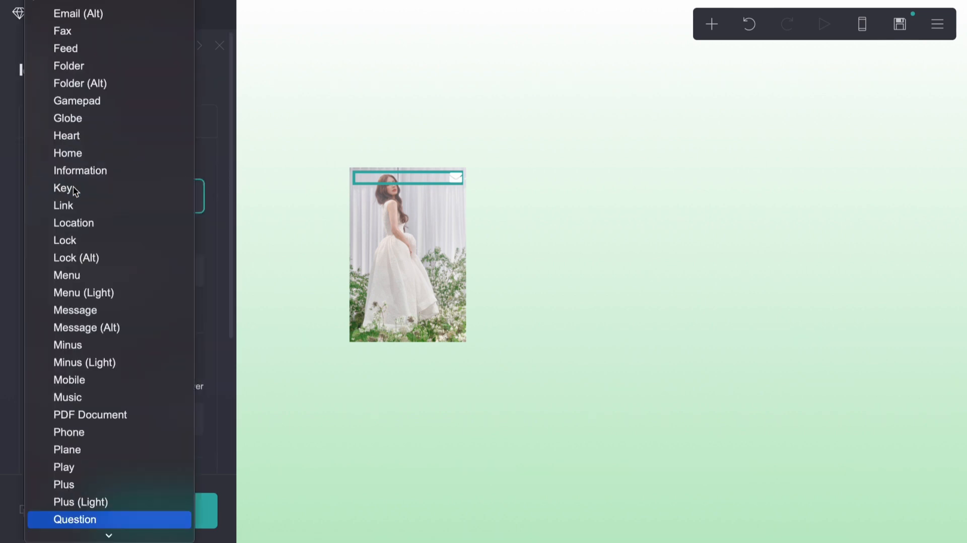
{"action": "key", "text": "Return"}
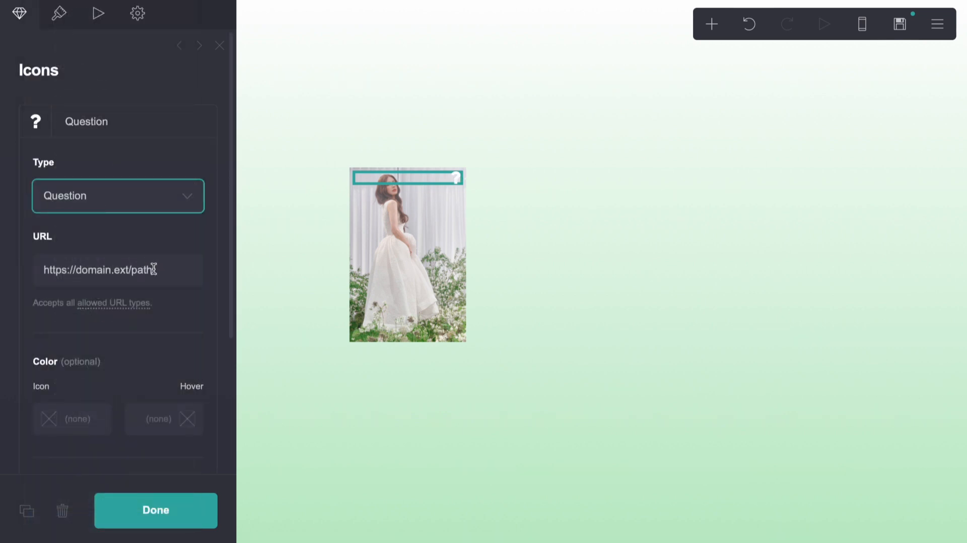
{"action": "key", "text": "Tab"}
{"action": "left_click_drag", "start_coordinate": [74, 270], "coordinate": [153, 270]}
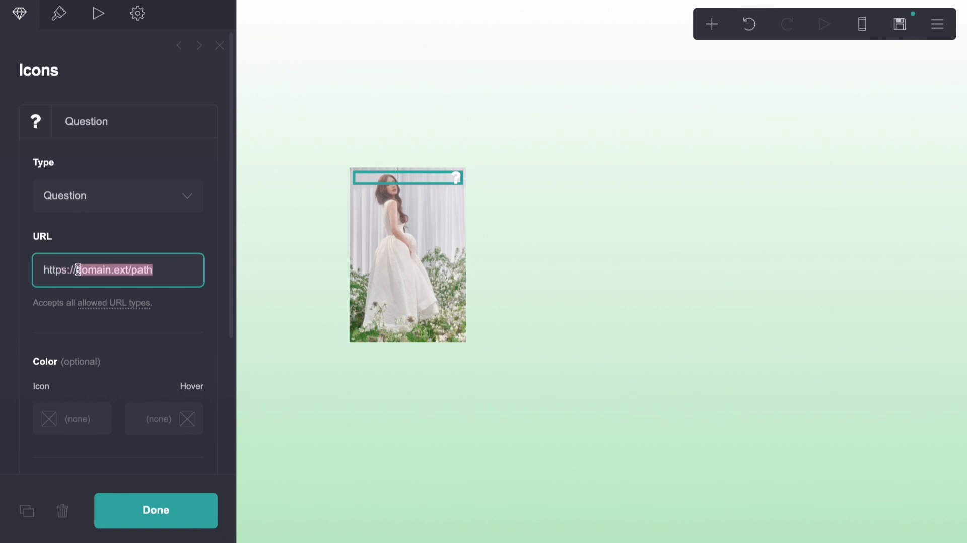
{"action": "type", "text": "curiousca"}
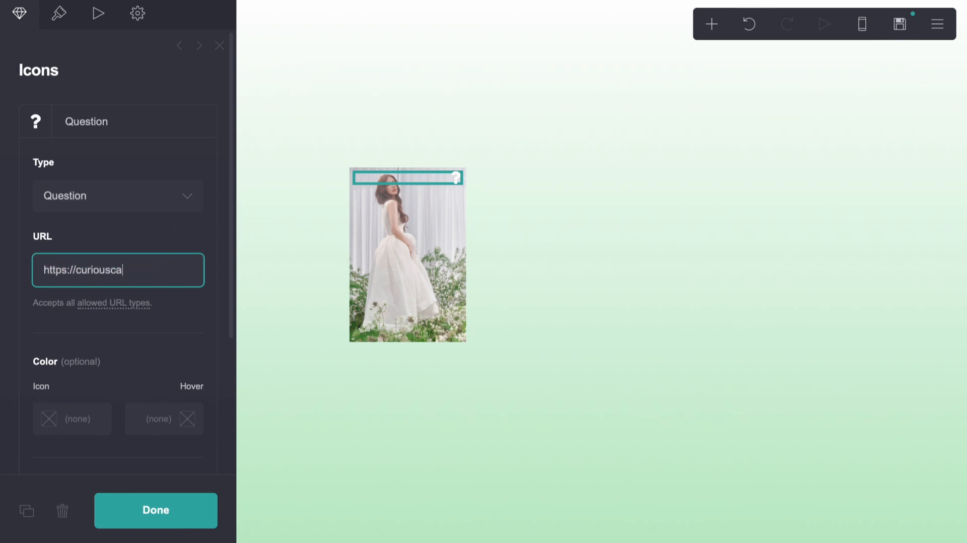
{"action": "type", "text": "t.me/yucrds"}
{"action": "left_click", "coordinate": [127, 130]}
{"action": "left_click", "coordinate": [119, 168]}
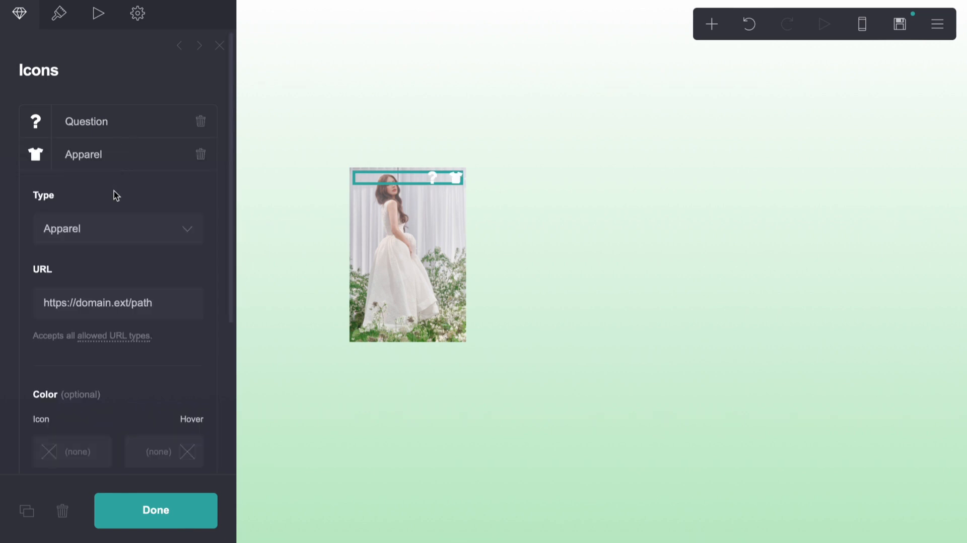
{"action": "left_click", "coordinate": [108, 222]}
{"action": "left_click", "coordinate": [200, 154]}
{"action": "left_click", "coordinate": [200, 154]}
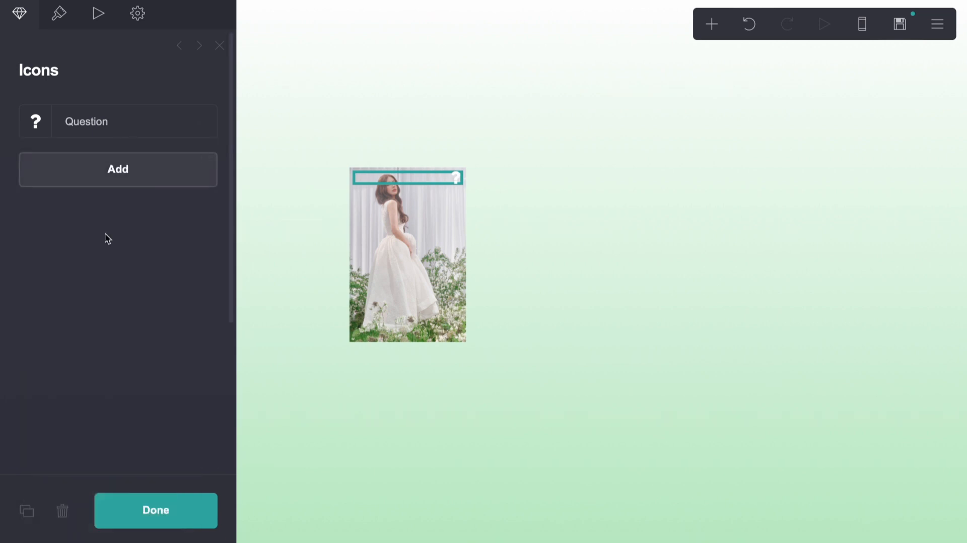
Step: Duplicate the question icons element and reduce the contents spacing of the photo container
{"action": "left_click_drag", "start_coordinate": [15, 509], "coordinate": [369, 171]}
{"action": "scroll", "coordinate": [86, 231], "scroll_direction": "down", "scroll_amount": 10}
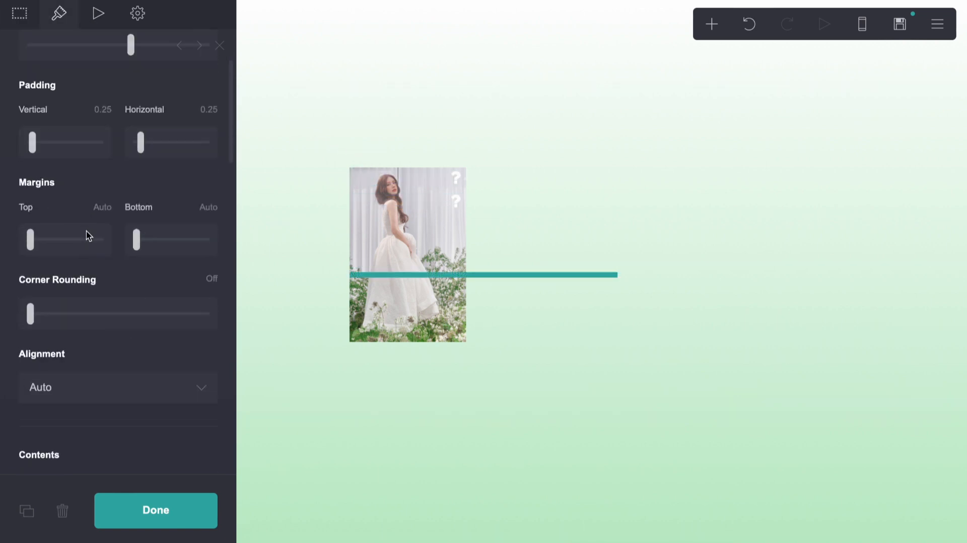
{"action": "scroll", "coordinate": [60, 254], "scroll_direction": "down", "scroll_amount": 10}
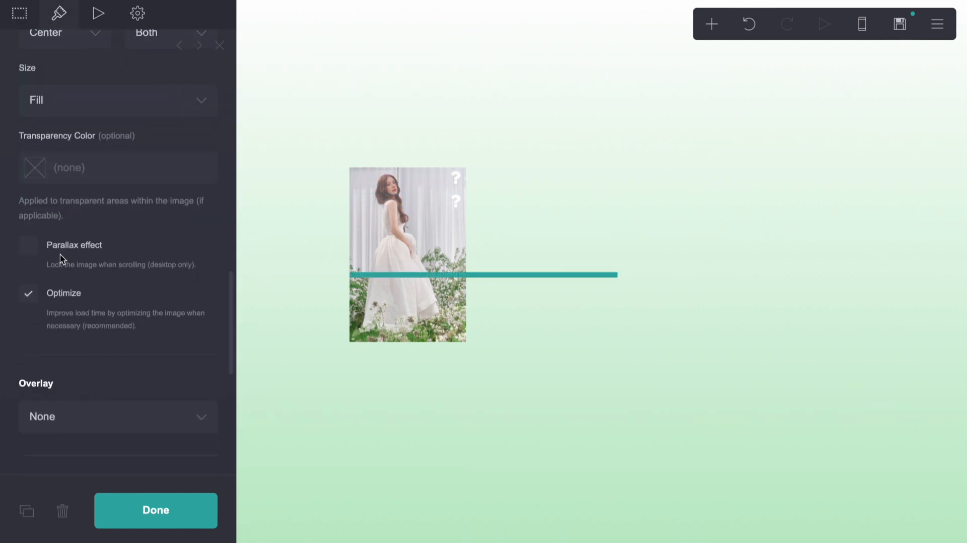
{"action": "scroll", "coordinate": [60, 255], "scroll_direction": "down", "scroll_amount": 3}
{"action": "scroll", "coordinate": [60, 256], "scroll_direction": "up", "scroll_amount": 12}
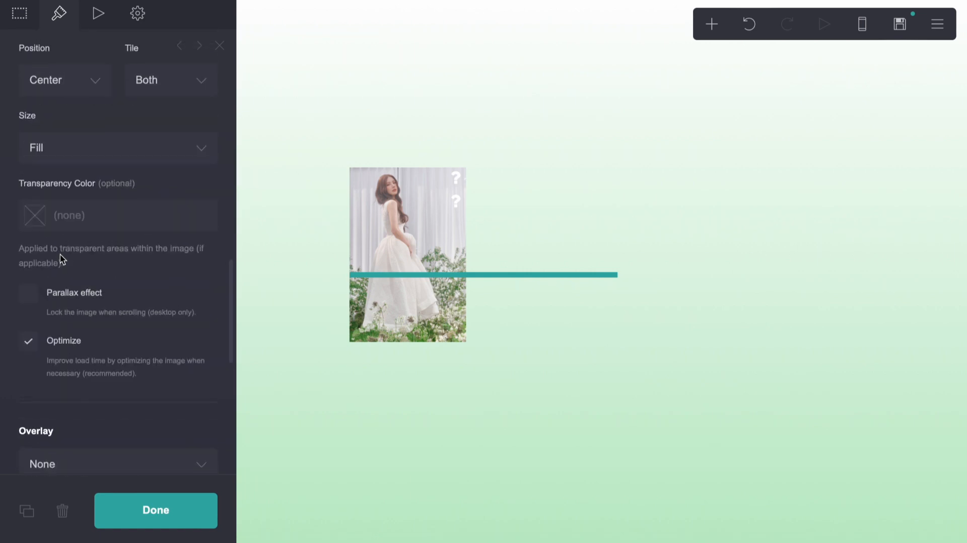
{"action": "scroll", "coordinate": [61, 259], "scroll_direction": "up", "scroll_amount": 2}
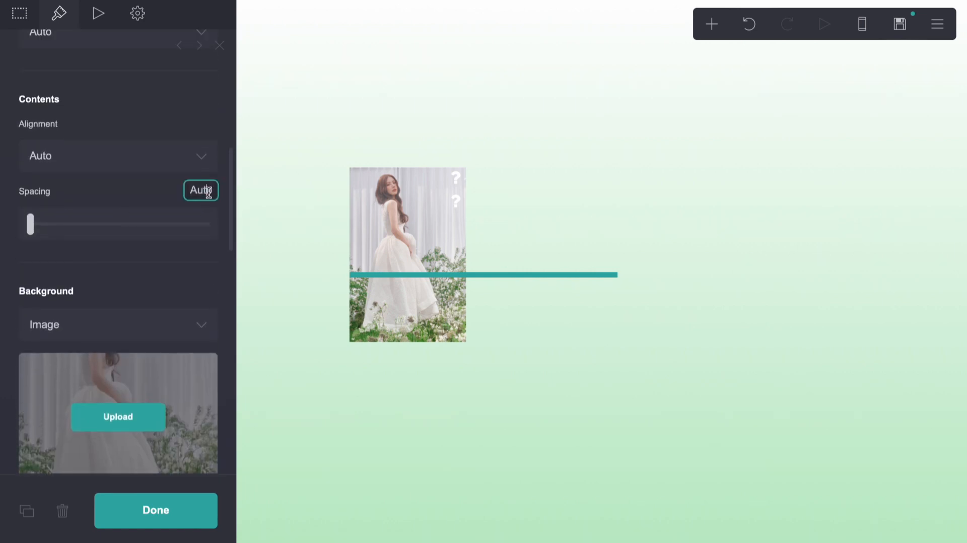
{"action": "left_click", "coordinate": [211, 191]}
{"action": "scroll", "coordinate": [202, 211], "scroll_direction": "down", "scroll_amount": 8}
Step: Change the type of the lower, duplicated question icon to Heart
{"action": "left_click", "coordinate": [461, 200]}
{"action": "left_click", "coordinate": [63, 23]}
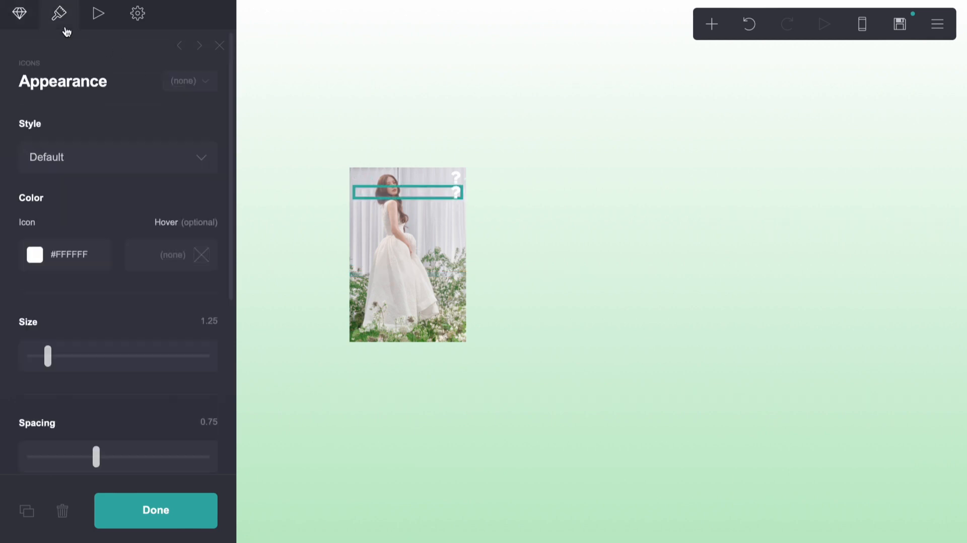
{"action": "left_click", "coordinate": [29, 12]}
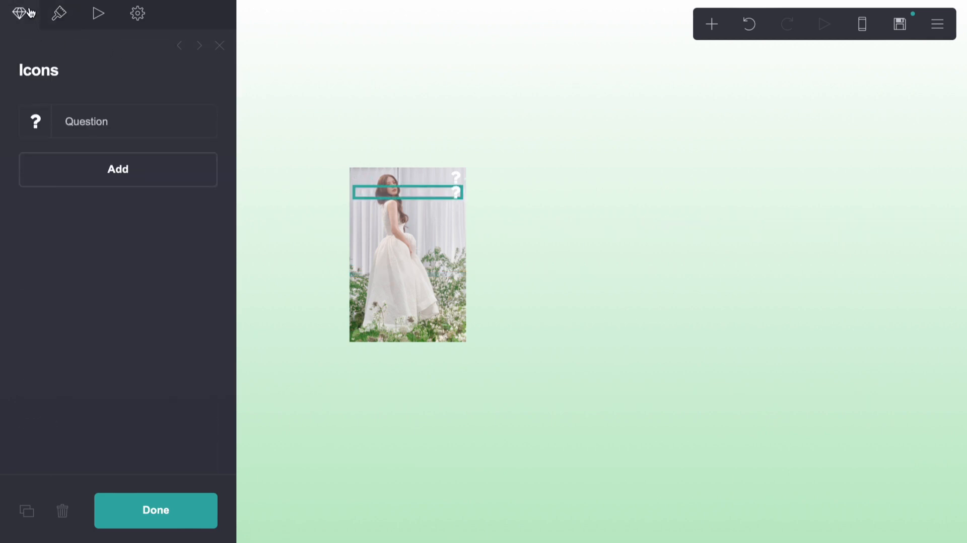
{"action": "left_click", "coordinate": [103, 127]}
{"action": "left_click", "coordinate": [86, 195]}
{"action": "key", "text": "j"}
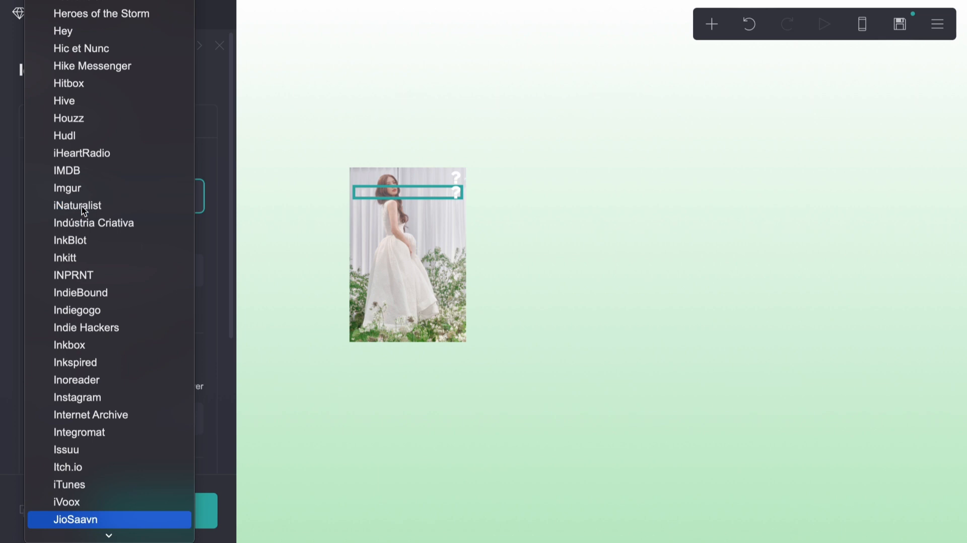
{"action": "scroll", "coordinate": [81, 207], "scroll_direction": "up", "scroll_amount": 10}
{"action": "key", "text": "h"}
{"action": "key", "text": "Return"}
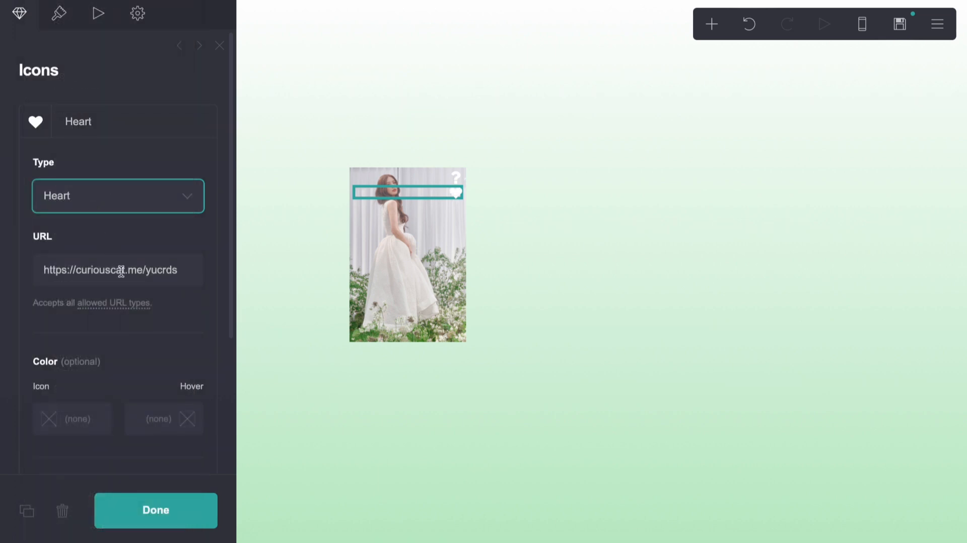
Step: Replace the Heart icon's URL with the address of the weheartit.com profile
{"action": "left_click_drag", "start_coordinate": [197, 270], "coordinate": [78, 272]}
{"action": "type", "text": "weheart"}
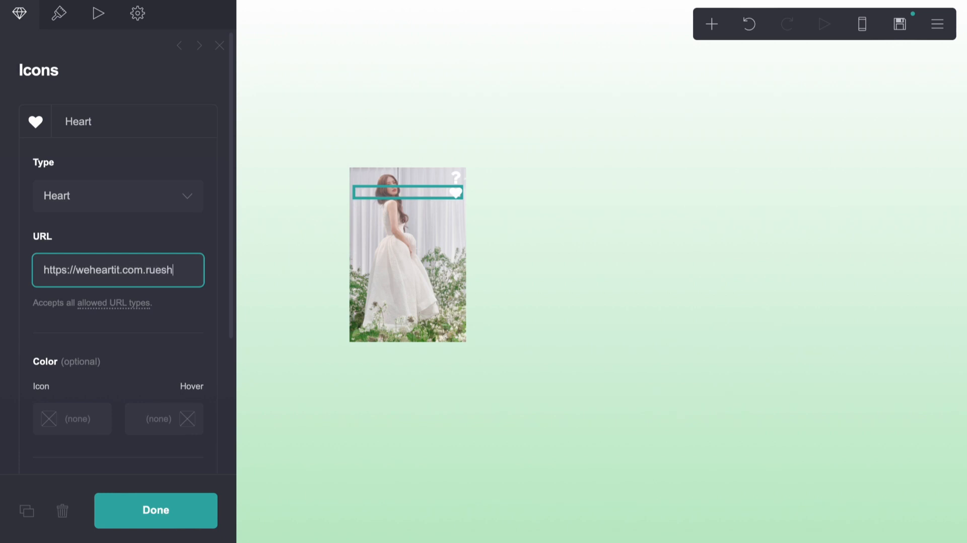
{"action": "type", "text": "it.com.ruesha"}
{"action": "left_click", "coordinate": [27, 510]}
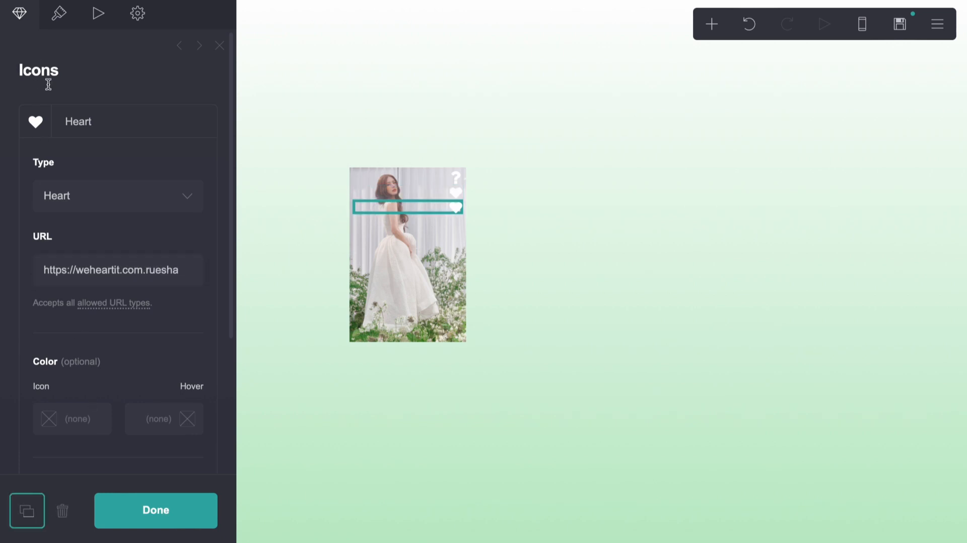
{"action": "left_click", "coordinate": [97, 192]}
{"action": "key", "text": "Return"}
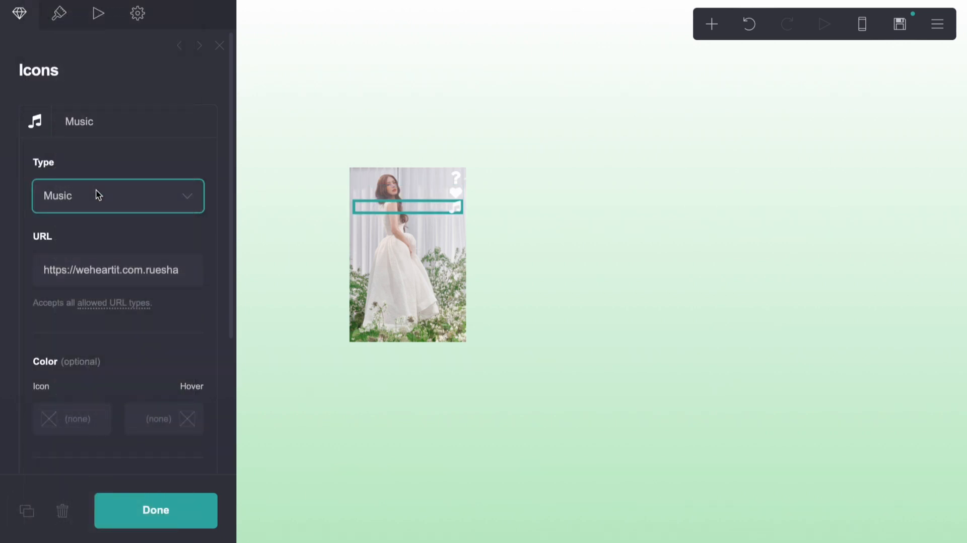
{"action": "left_click_drag", "start_coordinate": [179, 270], "coordinate": [78, 271]}
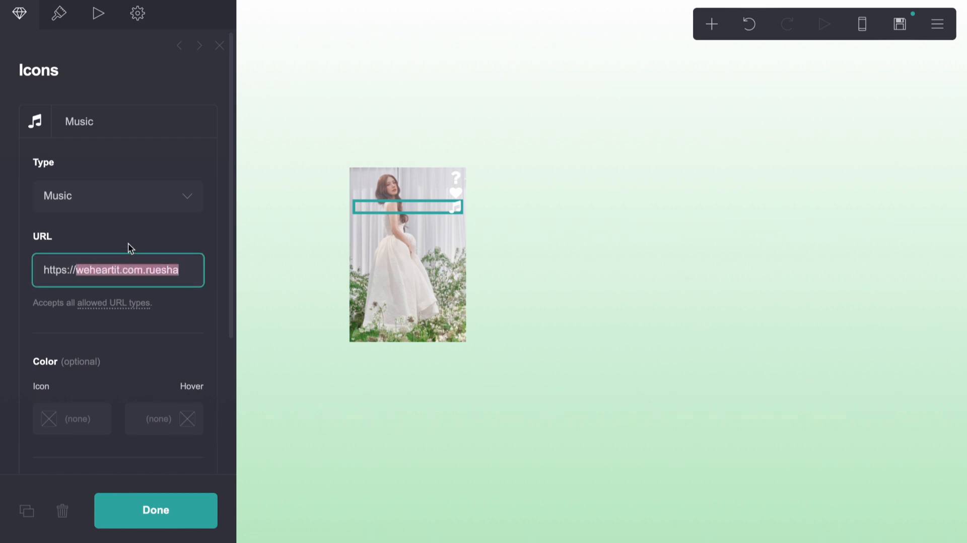
{"action": "type", "text": "riti.crd"}
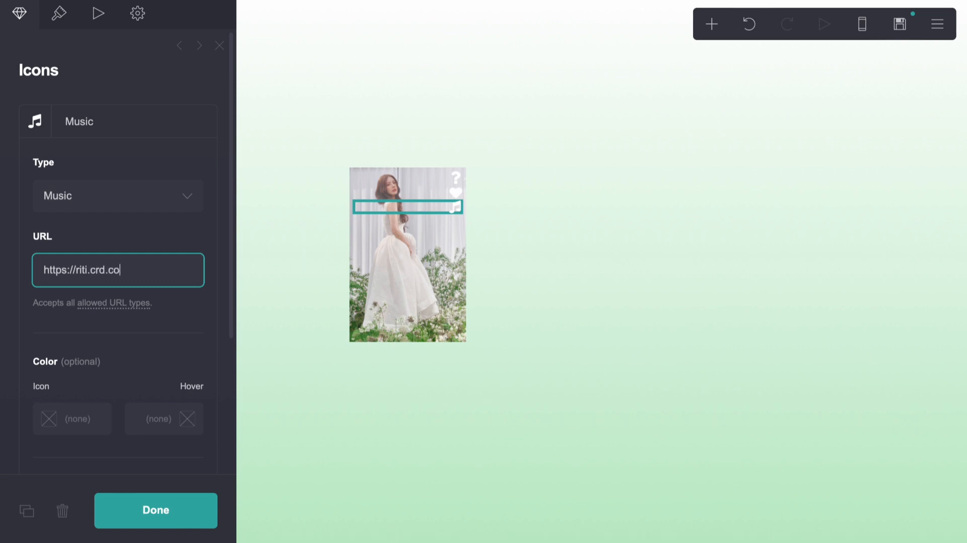
Step: Open the music embed on the pink page and copy its full embed code
{"action": "left_click", "coordinate": [407, 398]}
{"action": "left_click", "coordinate": [407, 398]}
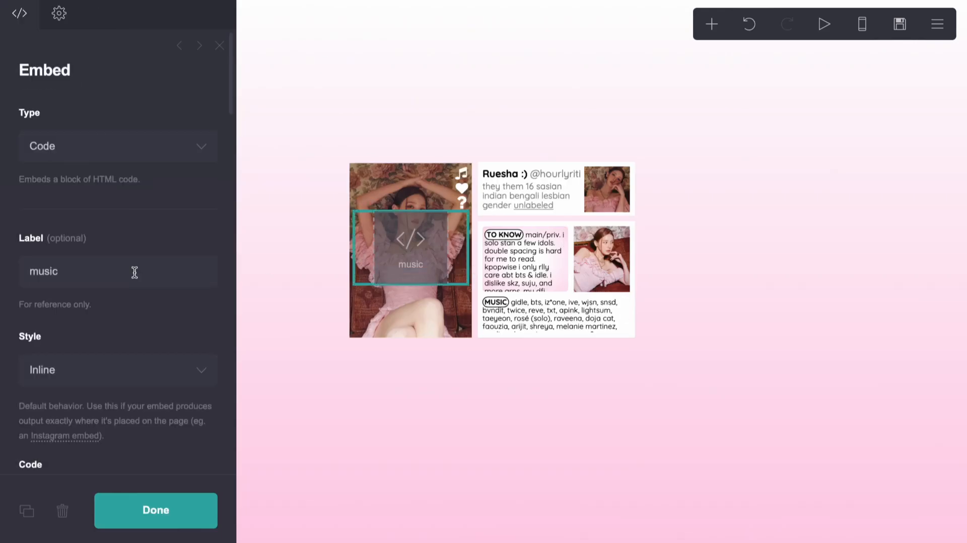
{"action": "scroll", "coordinate": [135, 271], "scroll_direction": "down", "scroll_amount": 10}
{"action": "left_click", "coordinate": [134, 272]}
{"action": "key", "text": "ctrl+a"}
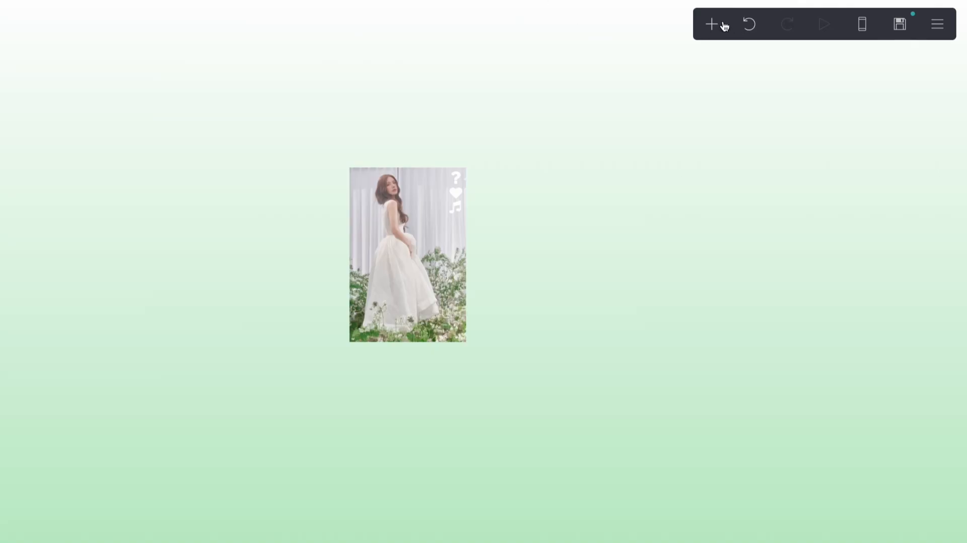
Step: Add an embed element to the green page and place it inside the photo container below the icons
{"action": "left_click", "coordinate": [723, 26]}
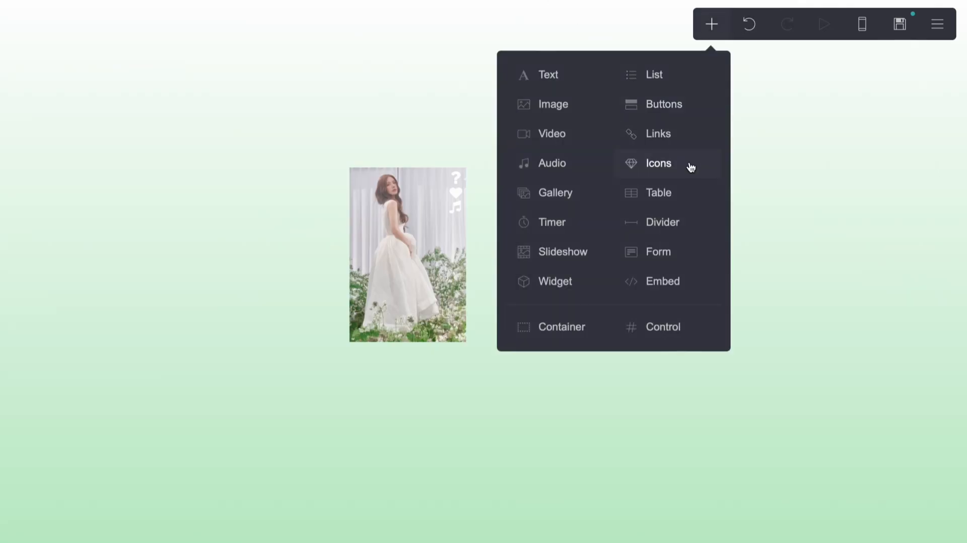
{"action": "left_click", "coordinate": [667, 282]}
{"action": "left_click_drag", "start_coordinate": [529, 302], "coordinate": [419, 174]}
Step: Label the embed music and paste the copied code into it
{"action": "left_click", "coordinate": [127, 281]}
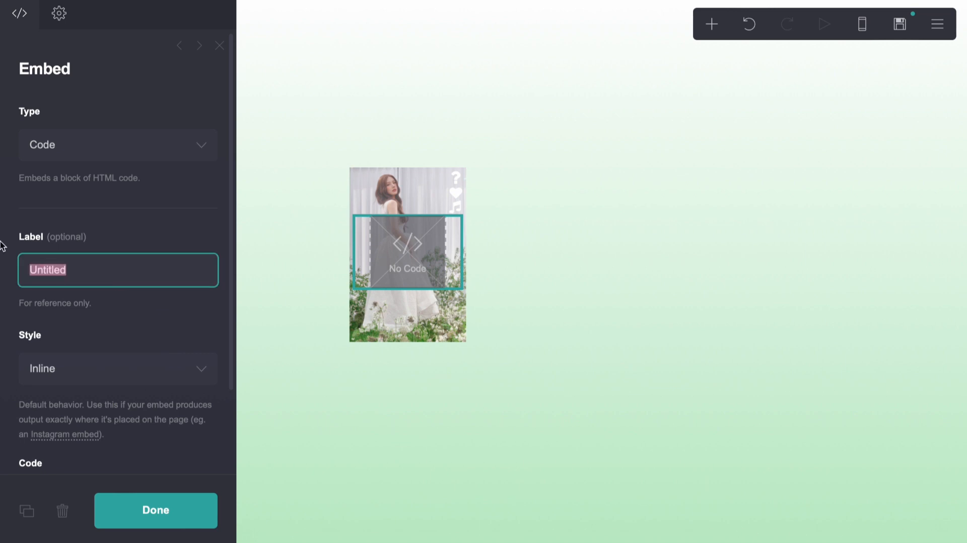
{"action": "type", "text": "music"}
{"action": "scroll", "coordinate": [155, 256], "scroll_direction": "down", "scroll_amount": 3}
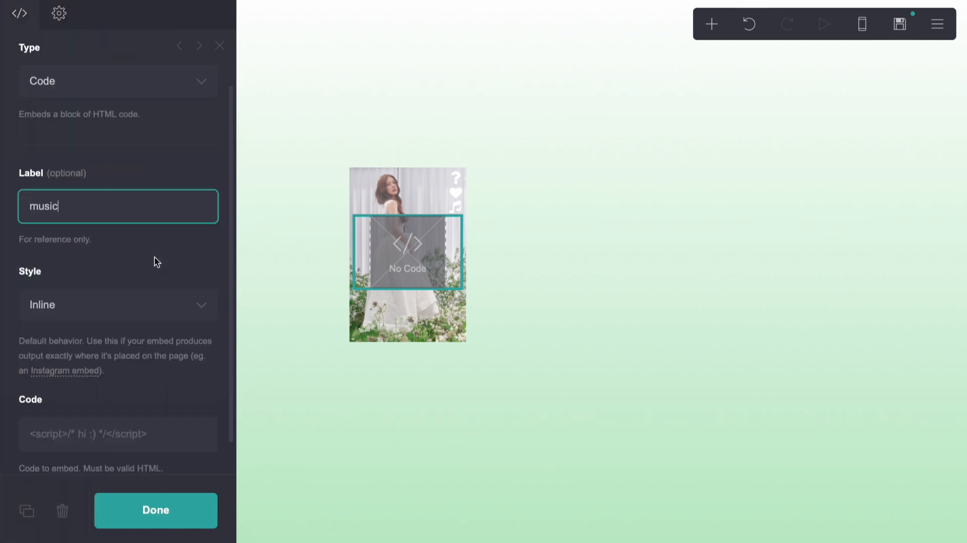
{"action": "left_click", "coordinate": [121, 398]}
{"action": "key", "text": "ctrl+v"}
{"action": "left_click", "coordinate": [400, 500]}
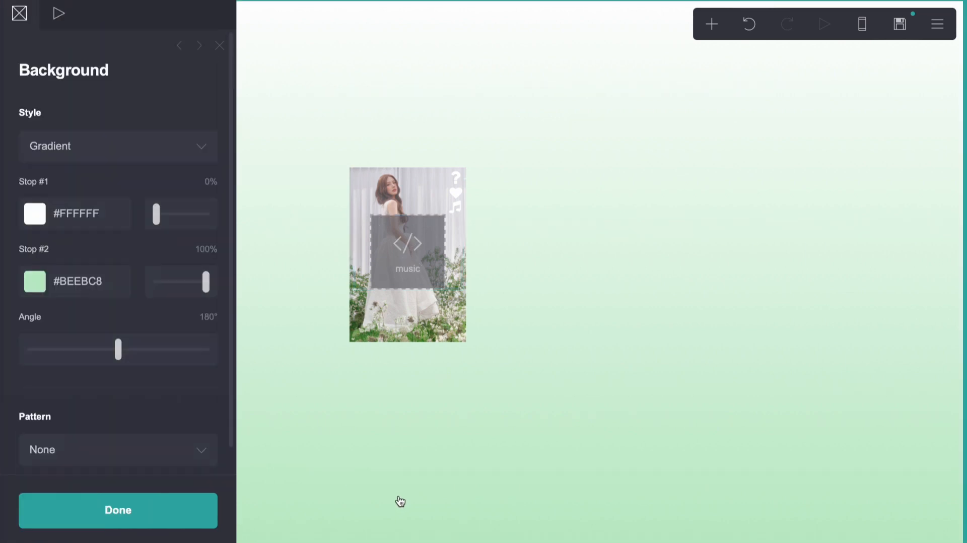
{"action": "left_click", "coordinate": [401, 500]}
Step: Add another container, and copy the default custom style of the pink page's upper text container
{"action": "left_click", "coordinate": [712, 24]}
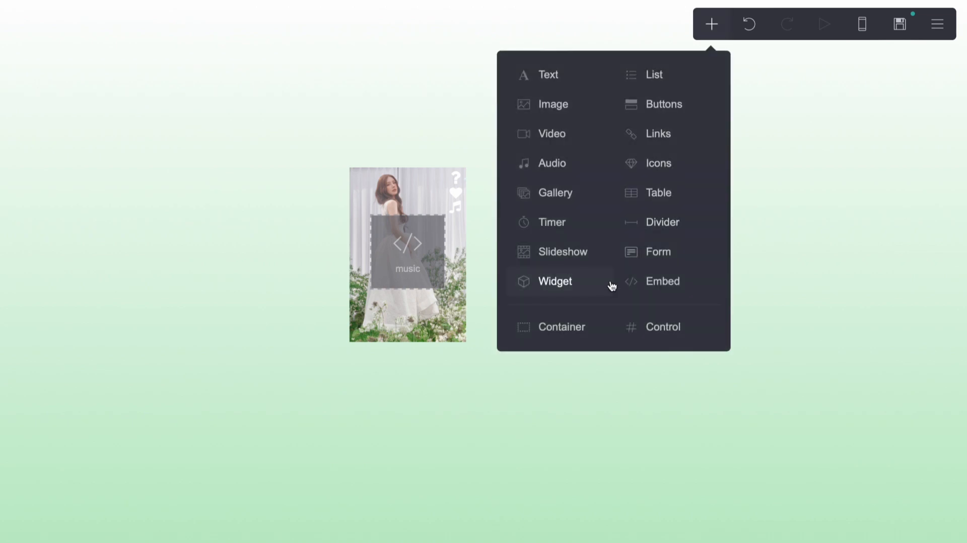
{"action": "left_click", "coordinate": [562, 327]}
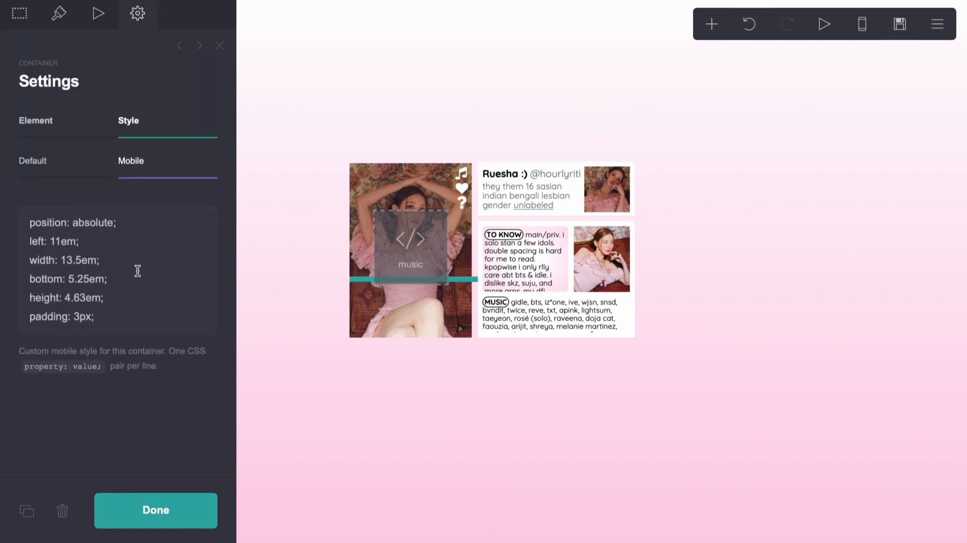
{"action": "left_click", "coordinate": [62, 182]}
{"action": "left_click", "coordinate": [131, 277]}
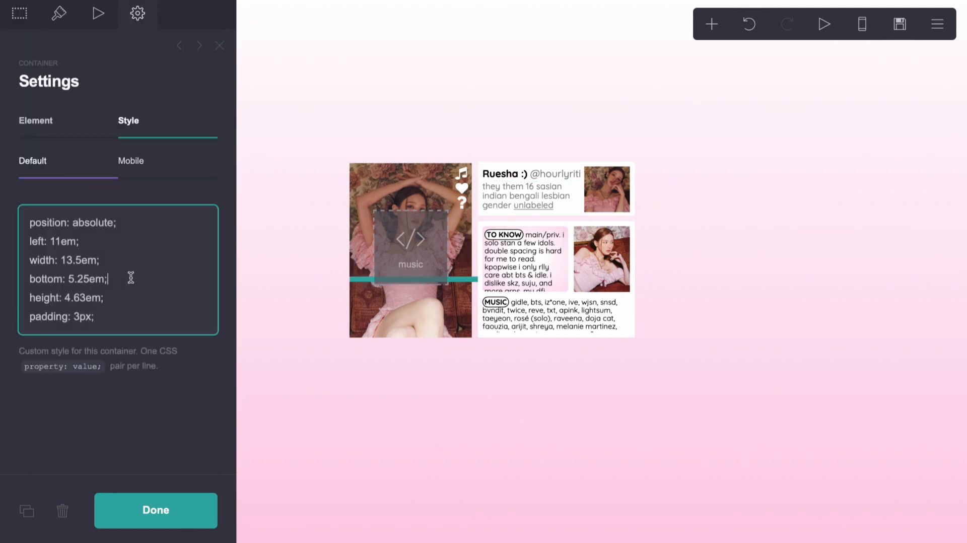
{"action": "left_click_drag", "start_coordinate": [139, 318], "coordinate": [24, 216]}
{"action": "key", "text": "ctrl+c"}
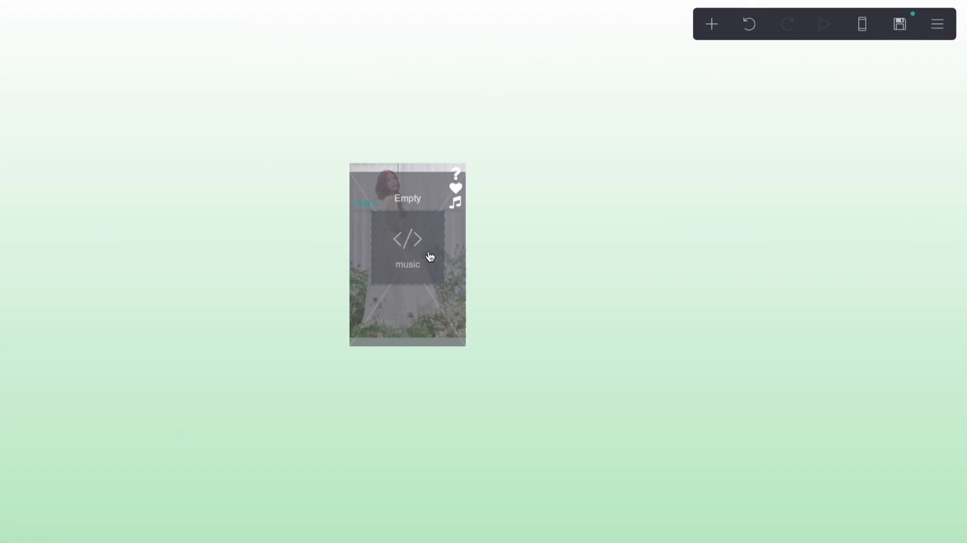
Step: Open the default custom style of the new empty container lying over the photo
{"action": "left_click", "coordinate": [426, 254]}
{"action": "left_click", "coordinate": [335, 324]}
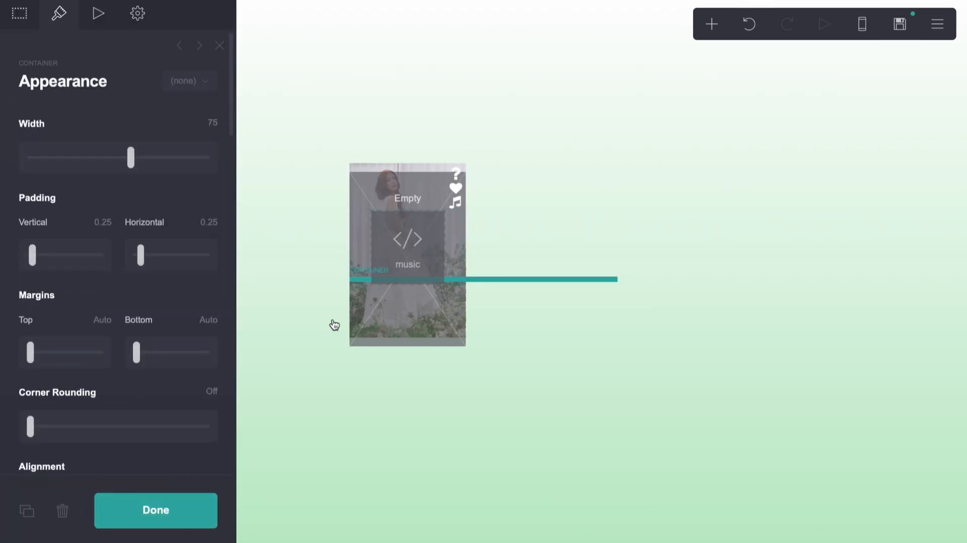
{"action": "left_click", "coordinate": [133, 20]}
{"action": "key", "text": "ctrl+a"}
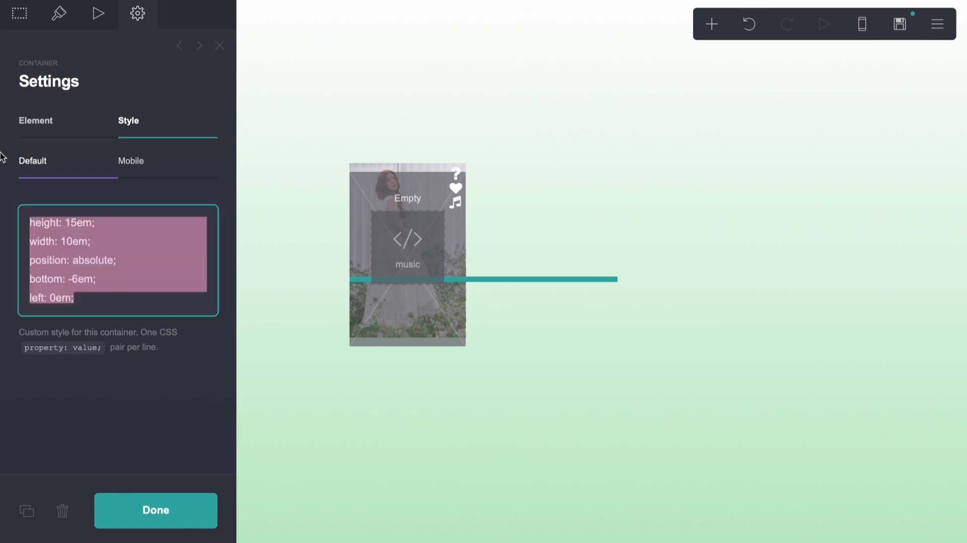
{"action": "key", "text": "ctrl+v"}
{"action": "left_click", "coordinate": [303, 407]}
{"action": "left_click", "coordinate": [557, 194]}
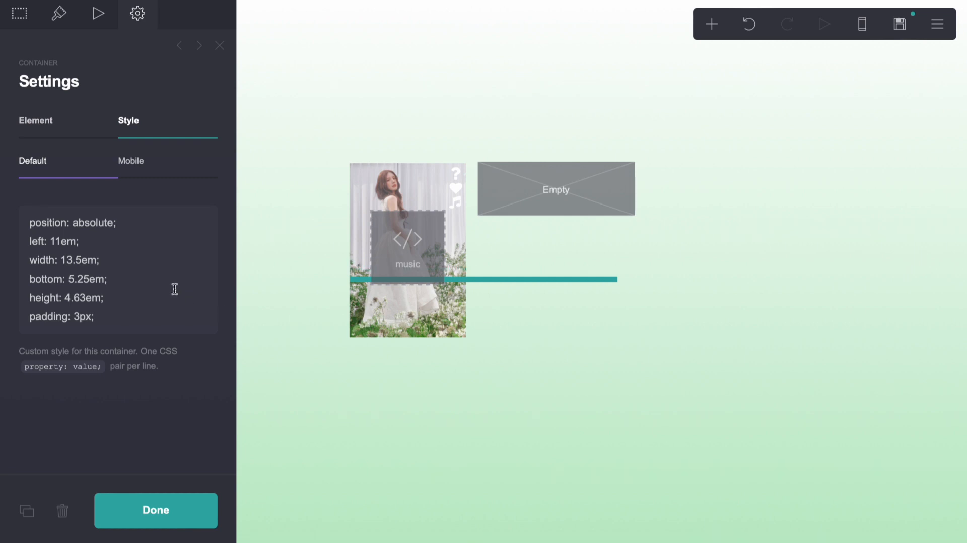
{"action": "left_click_drag", "start_coordinate": [140, 326], "coordinate": [3, 193]}
{"action": "key", "text": "BackSpace"}
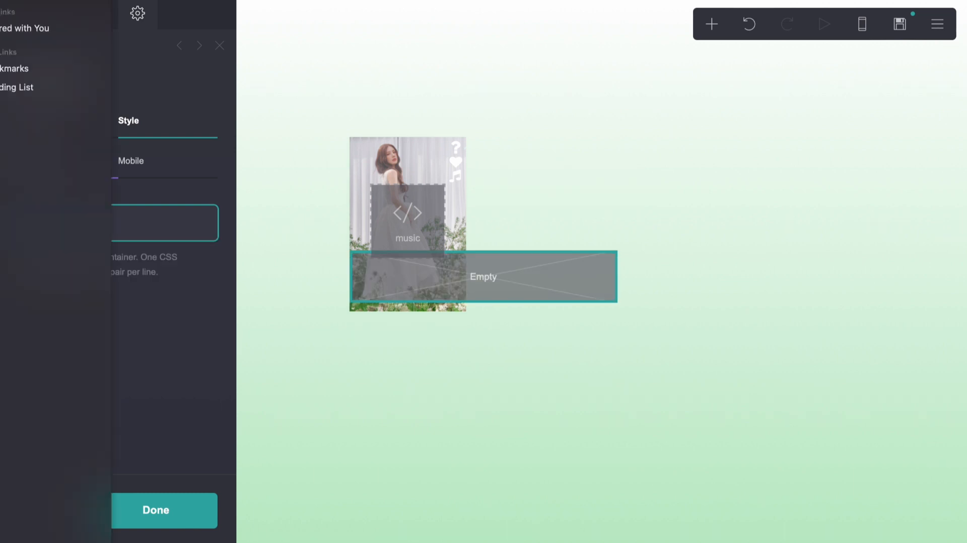
{"action": "left_click", "coordinate": [747, 29]}
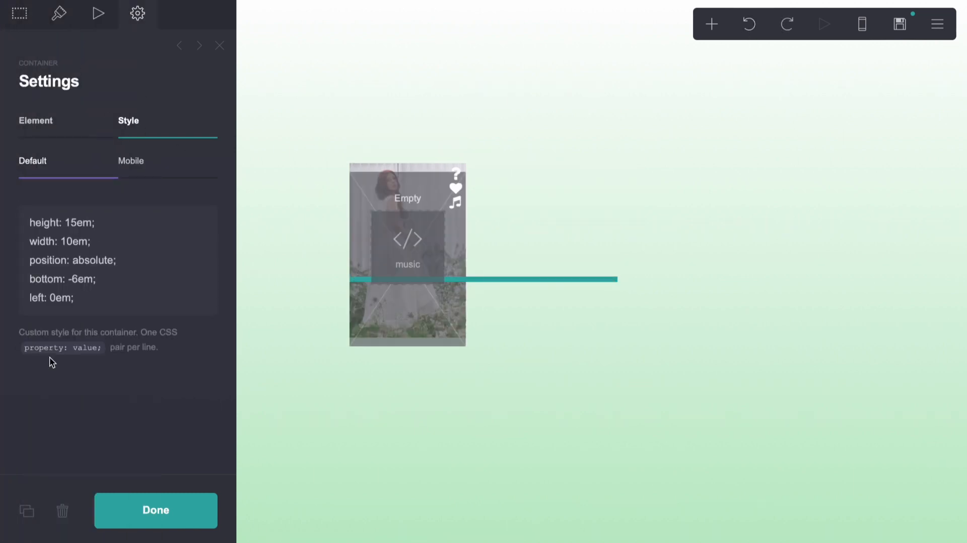
Step: Give the container the copied absolute-position style (left 11em, width 13.5em, bottom 5.25em, height 4.63em, padding 3px) and a solid white background
{"action": "left_click_drag", "start_coordinate": [83, 310], "coordinate": [91, 128]}
{"action": "type", "text": "position: absolute; left: 11em; width: 13.6em; bottom: 5.25em; height: 4.62em; padding: 3px;"}
{"action": "left_click", "coordinate": [63, 14]}
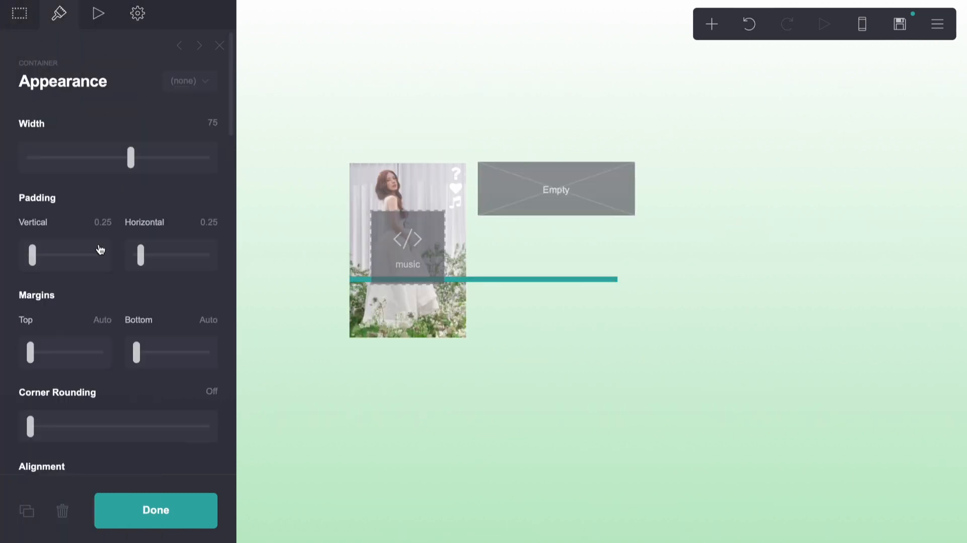
{"action": "scroll", "coordinate": [100, 249], "scroll_direction": "down", "scroll_amount": 10}
{"action": "left_click", "coordinate": [86, 67]}
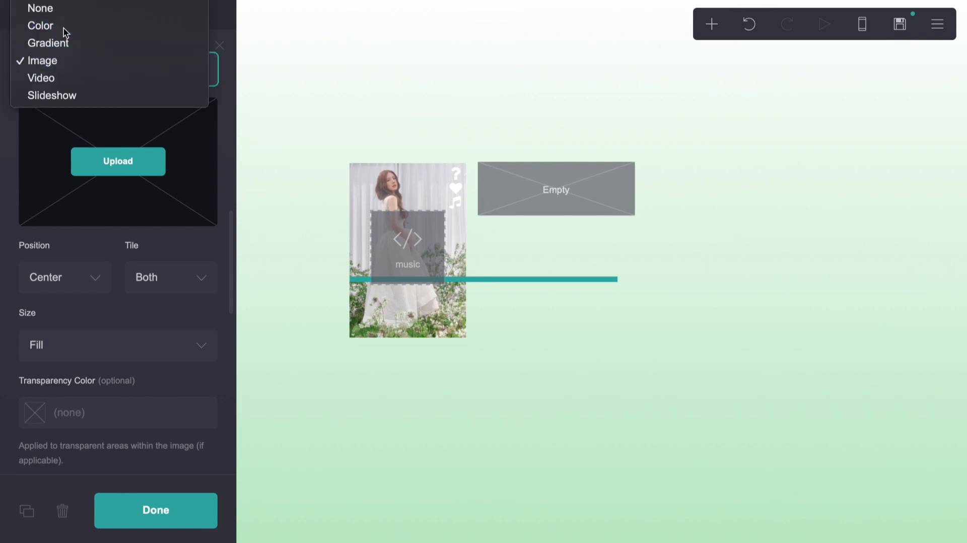
{"action": "left_click", "coordinate": [63, 28]}
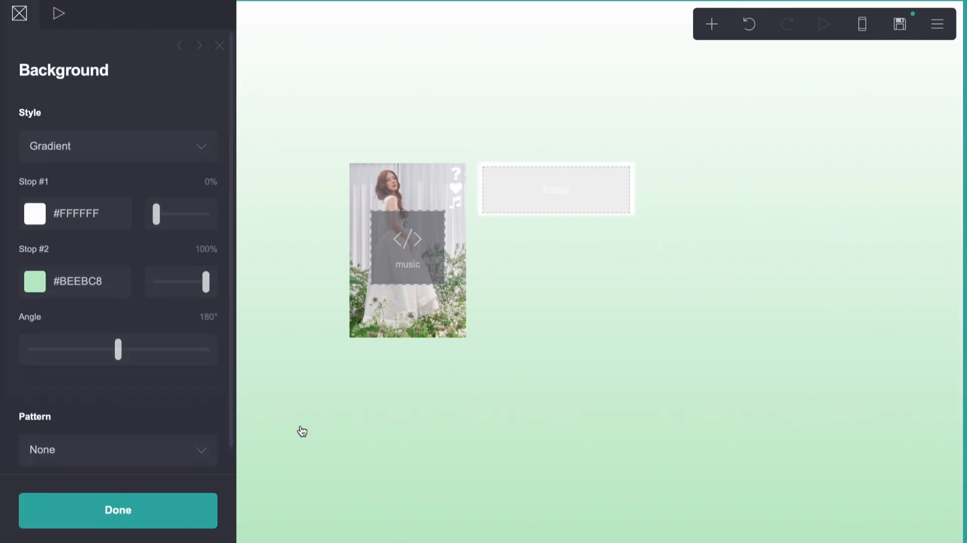
Step: Add a text element and move it into the new white container
{"action": "left_click", "coordinate": [299, 431]}
{"action": "left_click", "coordinate": [711, 24]}
{"action": "left_click", "coordinate": [583, 71]}
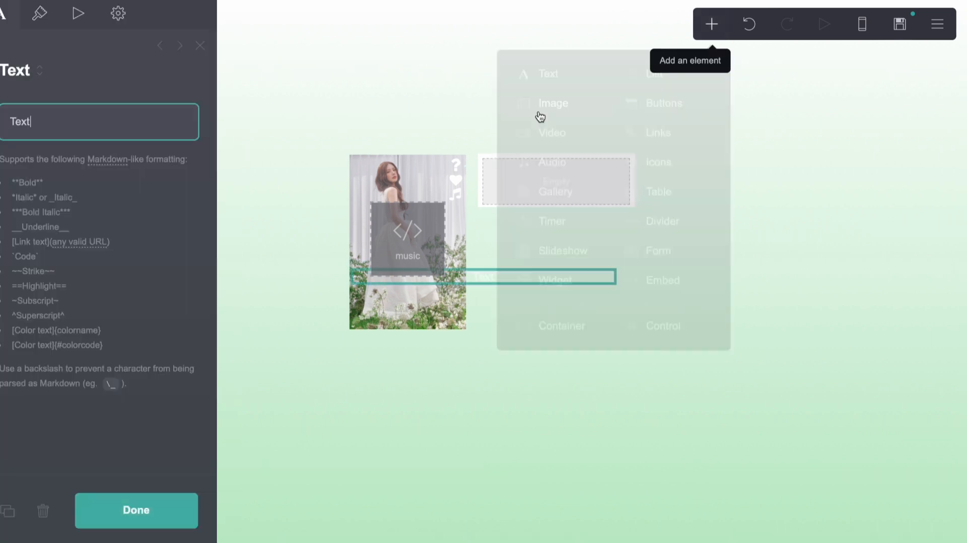
{"action": "left_click_drag", "start_coordinate": [490, 272], "coordinate": [514, 181]}
Step: Set the text's color to #000000 and its font to Quicksand
{"action": "left_click", "coordinate": [59, 14]}
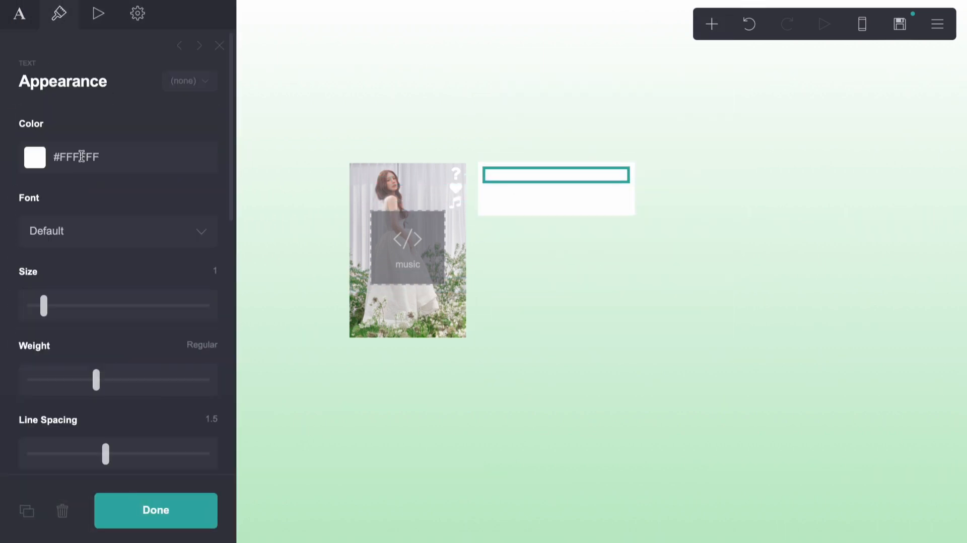
{"action": "left_click", "coordinate": [97, 154]}
{"action": "left_click_drag", "start_coordinate": [88, 306], "coordinate": [89, 348]}
{"action": "left_click", "coordinate": [157, 126]}
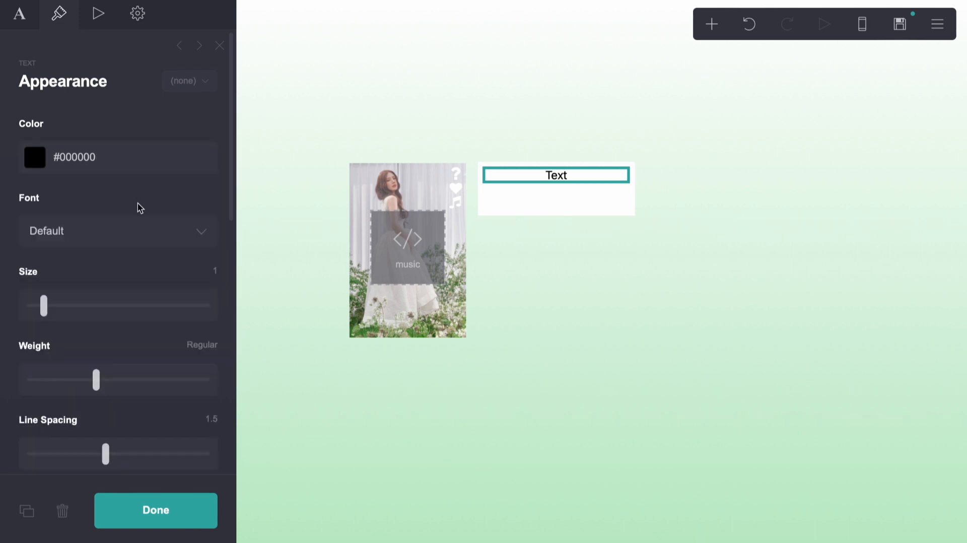
{"action": "left_click", "coordinate": [124, 232]}
{"action": "type", "text": "qui"}
{"action": "key", "text": "Return"}
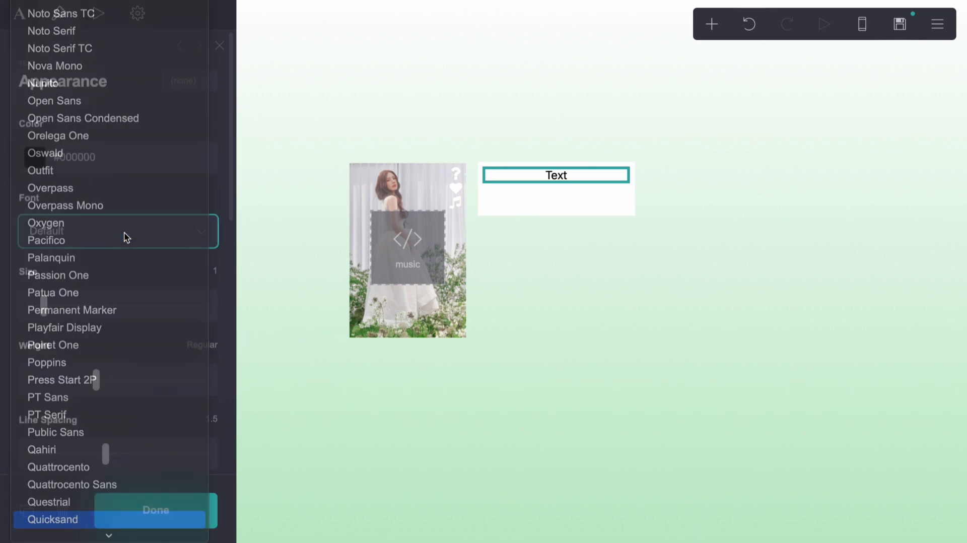
Step: Reduce the text's size slightly in the white container
{"action": "left_click", "coordinate": [493, 165]}
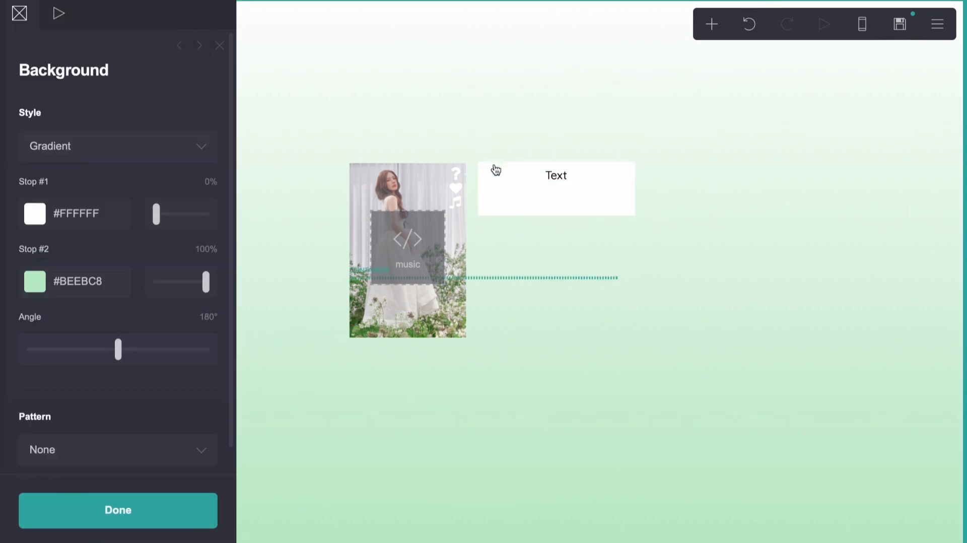
{"action": "left_click", "coordinate": [563, 179]}
{"action": "left_click", "coordinate": [209, 270]}
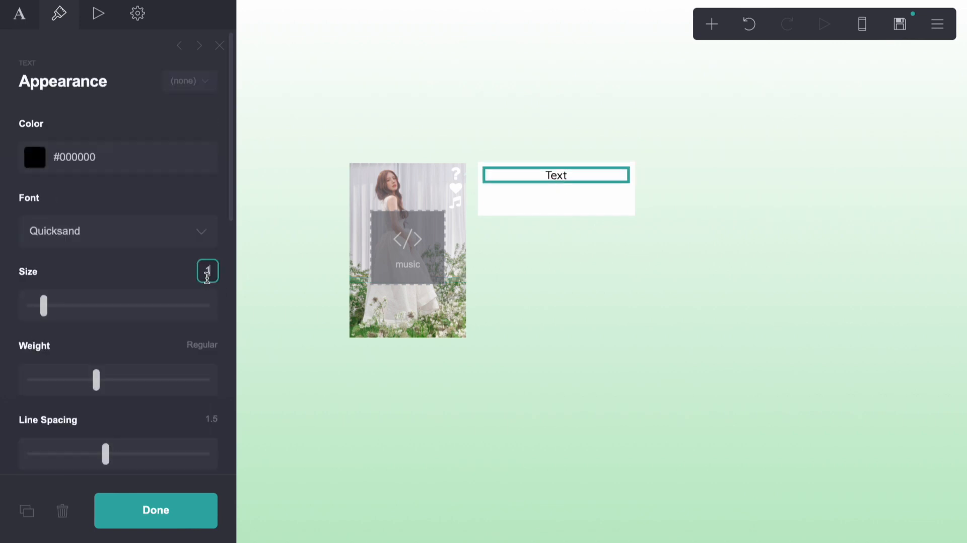
{"action": "left_click", "coordinate": [19, 13]}
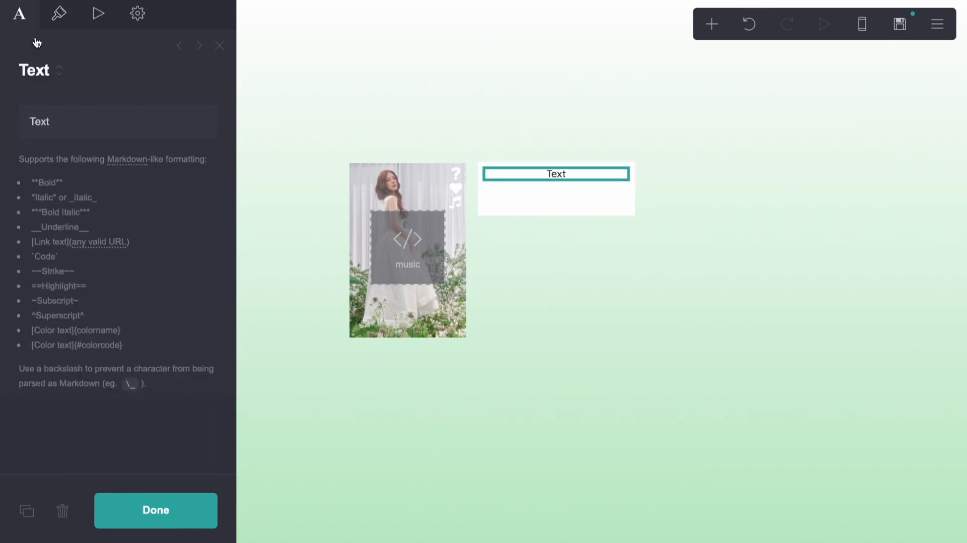
Step: Change the white container's type to columns and make the right column 32% wide
{"action": "left_click", "coordinate": [507, 164]}
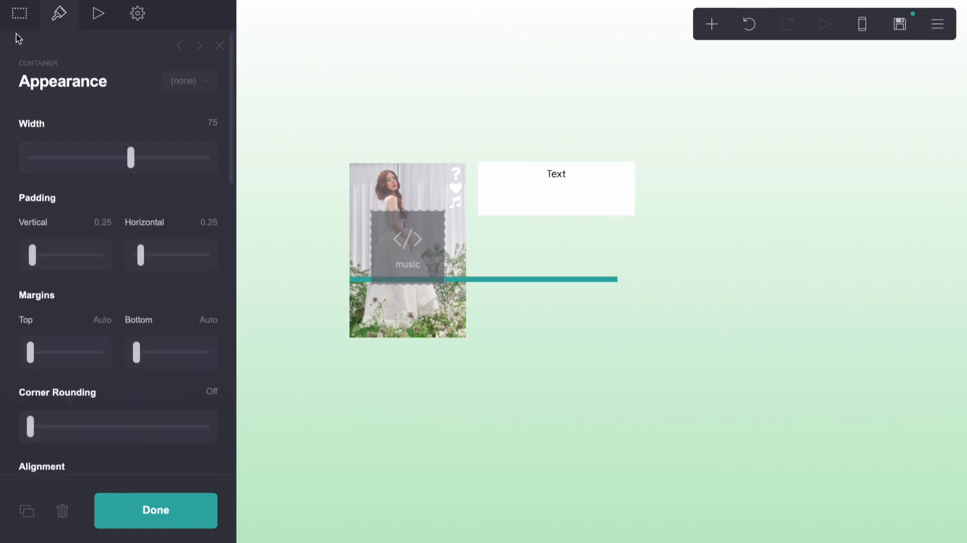
{"action": "left_click", "coordinate": [19, 14]}
{"action": "left_click", "coordinate": [55, 150]}
{"action": "left_click", "coordinate": [56, 164]}
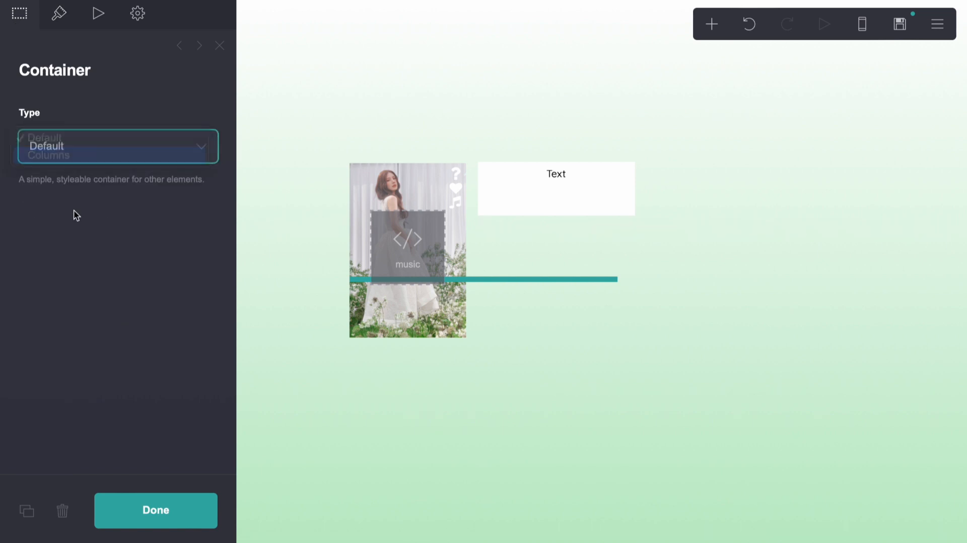
{"action": "left_click", "coordinate": [64, 352]}
{"action": "key", "text": "BackSpace"}
{"action": "key", "text": "BackSpace"}
{"action": "type", "text": "32"}
{"action": "left_click", "coordinate": [225, 347]}
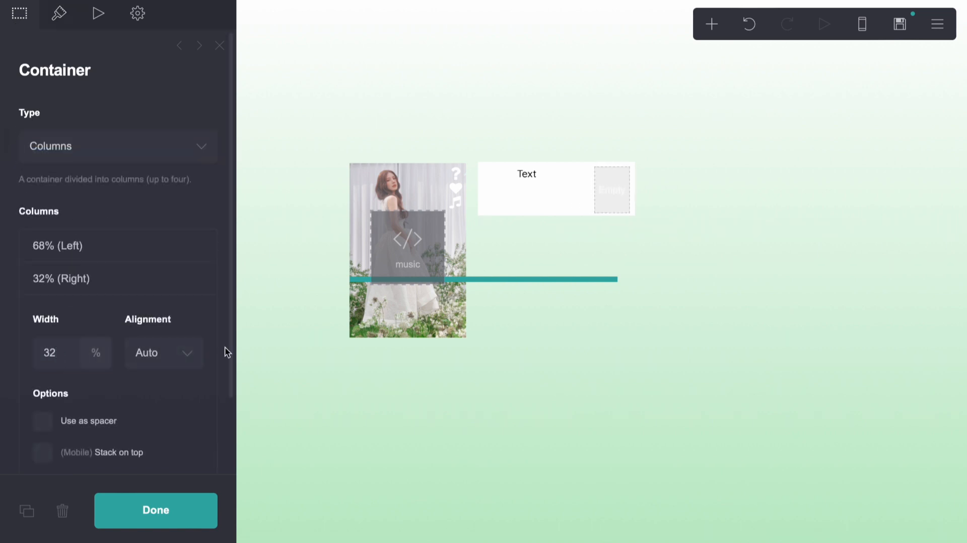
Step: Add an image element to the white container and upload twitter_FQm_E3OaIAI1fuj.jpg from Downloads into it
{"action": "left_click", "coordinate": [523, 180]}
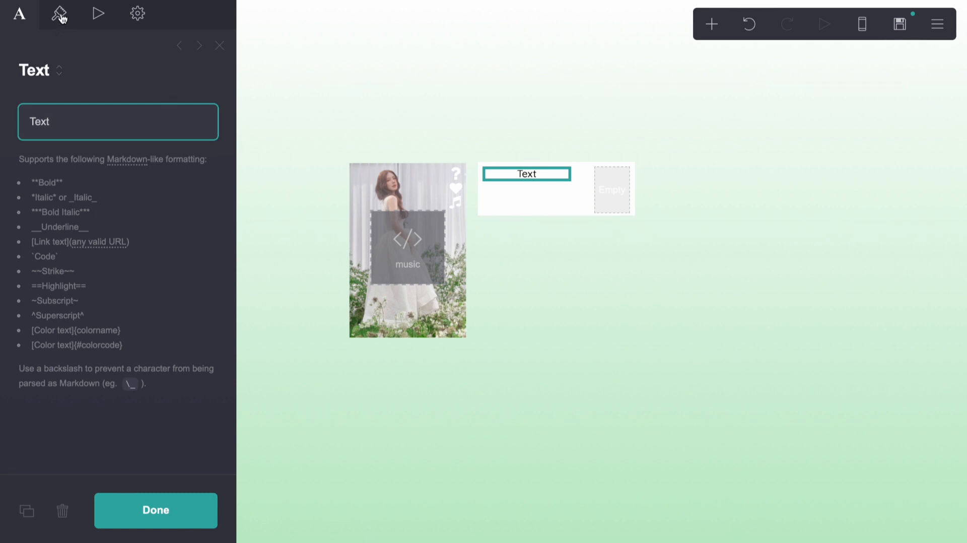
{"action": "left_click", "coordinate": [696, 25]}
{"action": "left_click", "coordinate": [525, 103]}
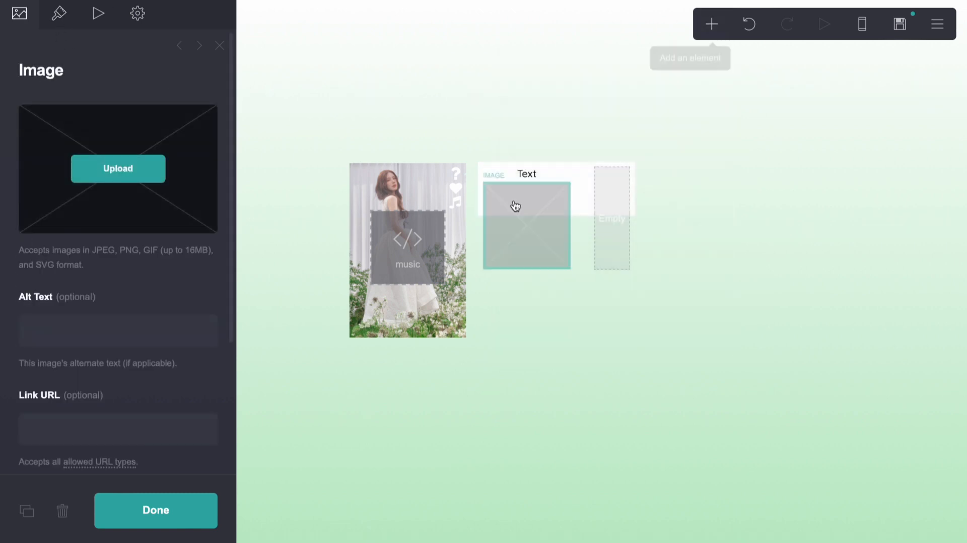
{"action": "left_click", "coordinate": [197, 144]}
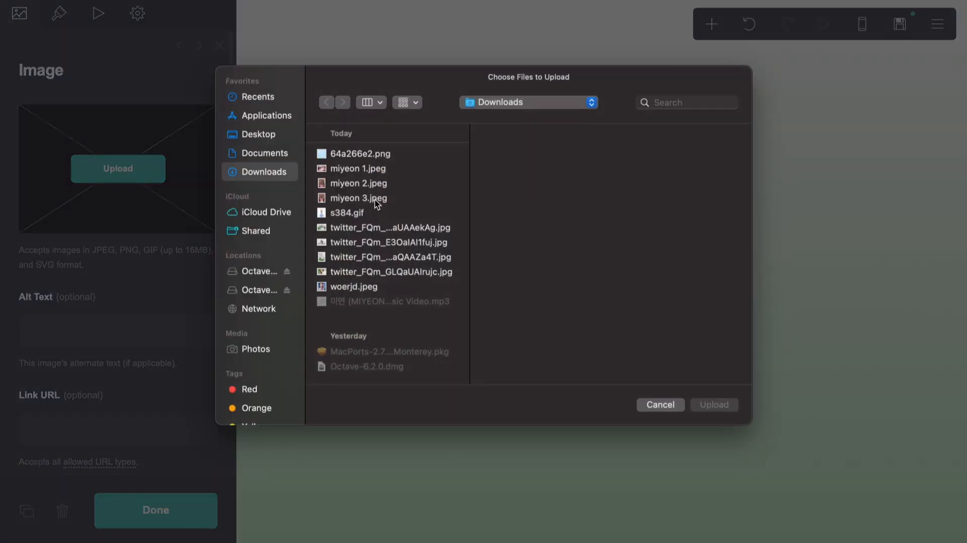
{"action": "left_click", "coordinate": [375, 199]}
{"action": "left_click", "coordinate": [373, 227]}
{"action": "left_click", "coordinate": [371, 244]}
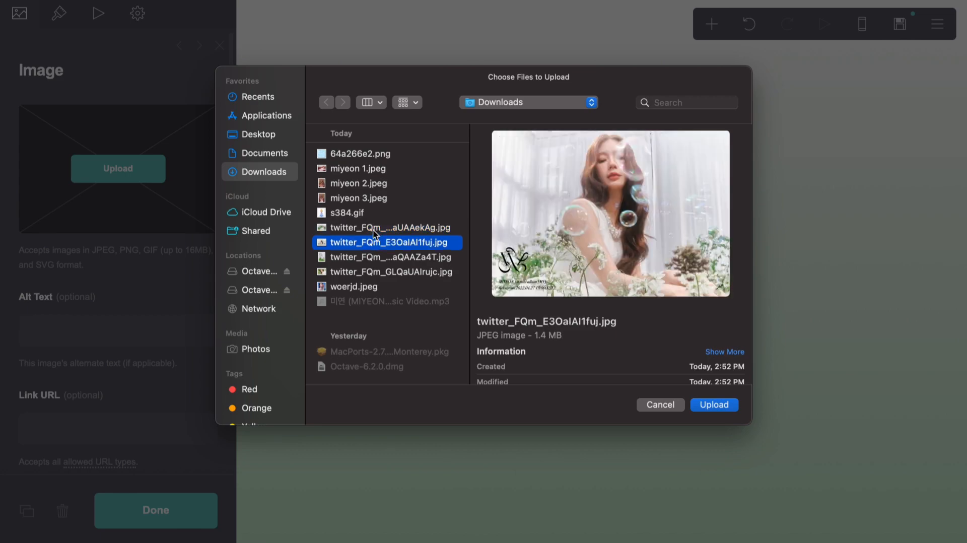
{"action": "left_click", "coordinate": [714, 404]}
Step: Crop the uploaded photo to a square around the woman's head and upper body, placing the image in the right column
{"action": "left_click_drag", "start_coordinate": [520, 228], "coordinate": [502, 142]}
{"action": "left_click", "coordinate": [23, 17]}
{"action": "left_click_drag", "start_coordinate": [358, 181], "coordinate": [311, 178]}
{"action": "left_click_drag", "start_coordinate": [555, 325], "coordinate": [710, 533]}
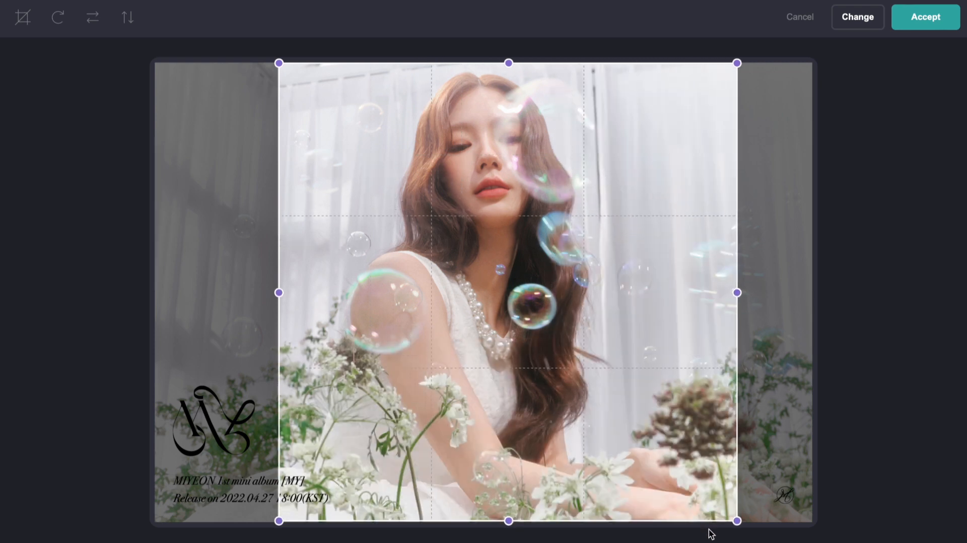
{"action": "mouse_move", "coordinate": [656, 458]}
{"action": "left_mouse_down"}
{"action": "mouse_move", "coordinate": [716, 457]}
{"action": "mouse_move", "coordinate": [641, 457]}
{"action": "left_mouse_up"}
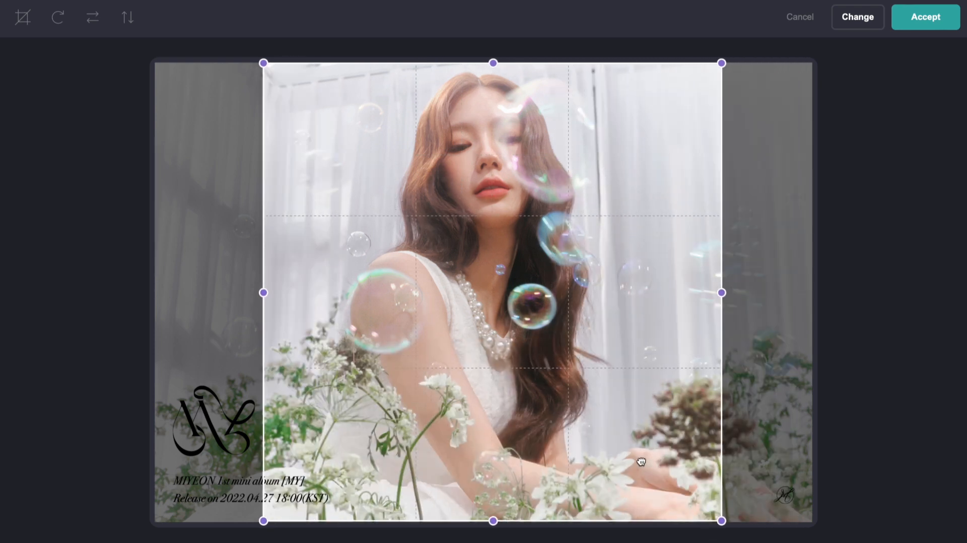
{"action": "left_click_drag", "start_coordinate": [721, 520], "coordinate": [641, 432]}
{"action": "left_click_drag", "start_coordinate": [583, 415], "coordinate": [611, 421]}
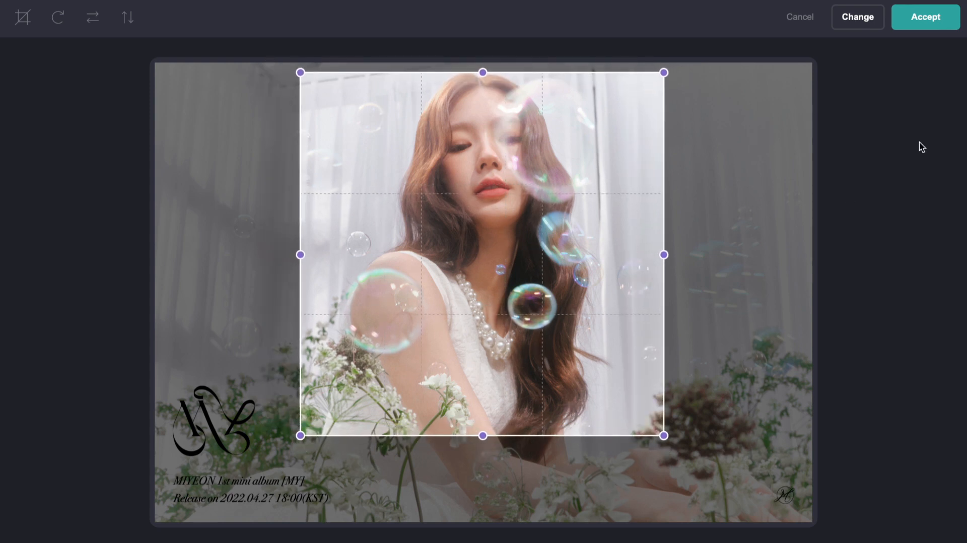
{"action": "left_click", "coordinate": [934, 18]}
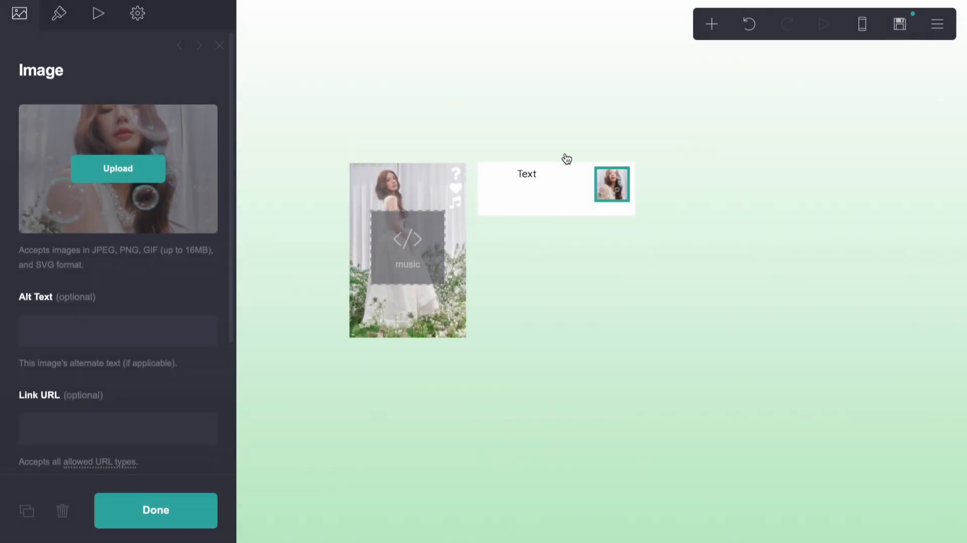
Step: Try right column widths of 35%, 36% and 40% in the white container
{"action": "left_click", "coordinate": [565, 162]}
{"action": "left_click", "coordinate": [565, 162]}
{"action": "left_click", "coordinate": [565, 164]}
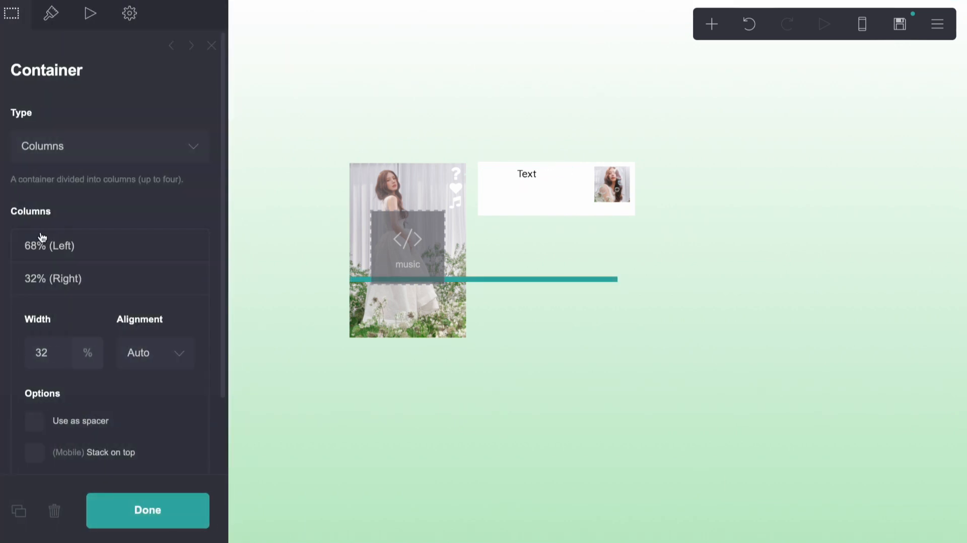
{"action": "left_click", "coordinate": [68, 355]}
{"action": "key", "text": "BackSpace"}
{"action": "type", "text": "3"}
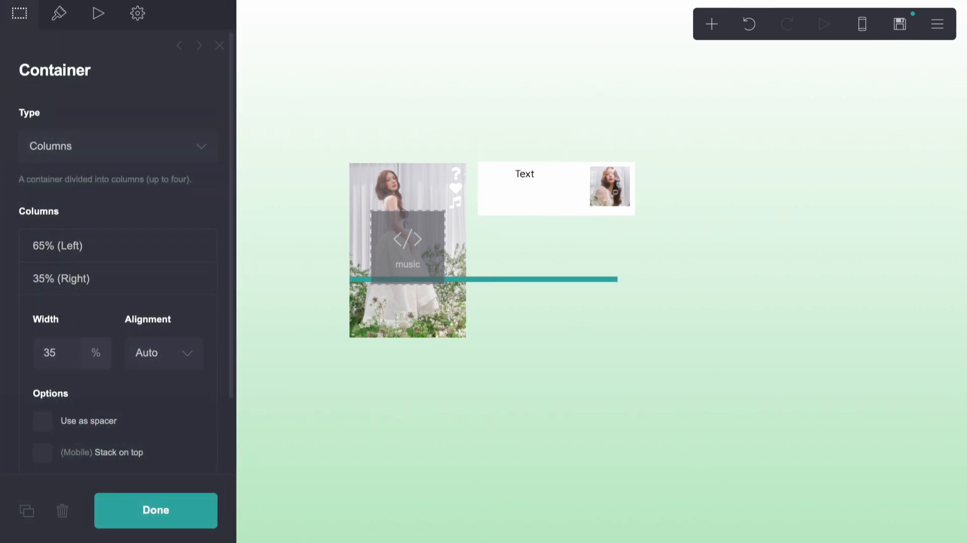
{"action": "type", "text": "6"}
{"action": "key", "text": "Return"}
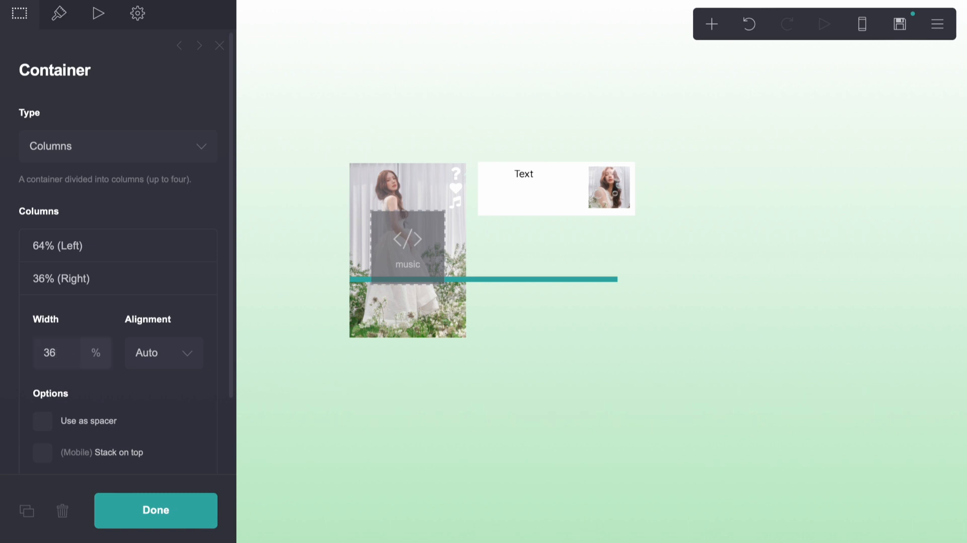
{"action": "left_click", "coordinate": [61, 368]}
{"action": "type", "text": "40"}
{"action": "key", "text": "Return"}
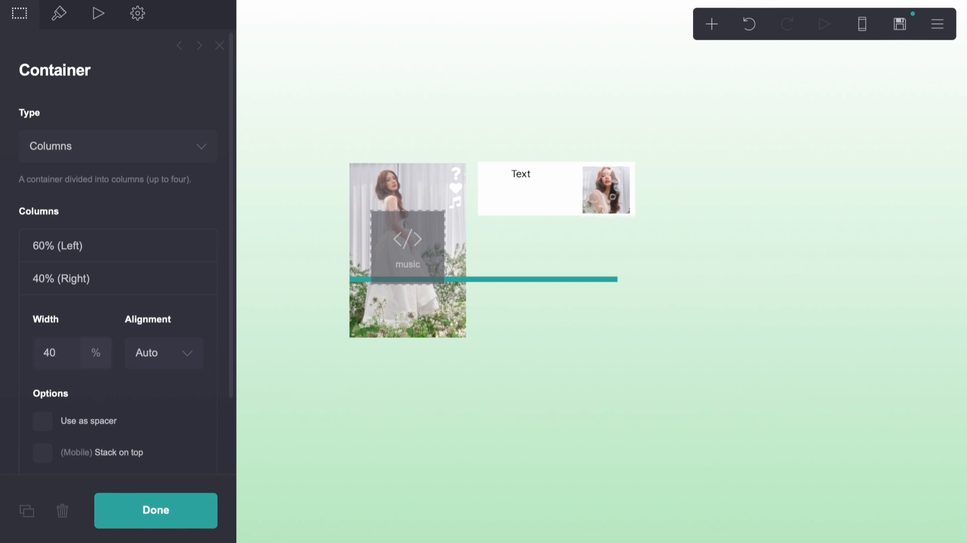
Step: Set the white container's right column width to 38%
{"action": "left_click", "coordinate": [61, 368]}
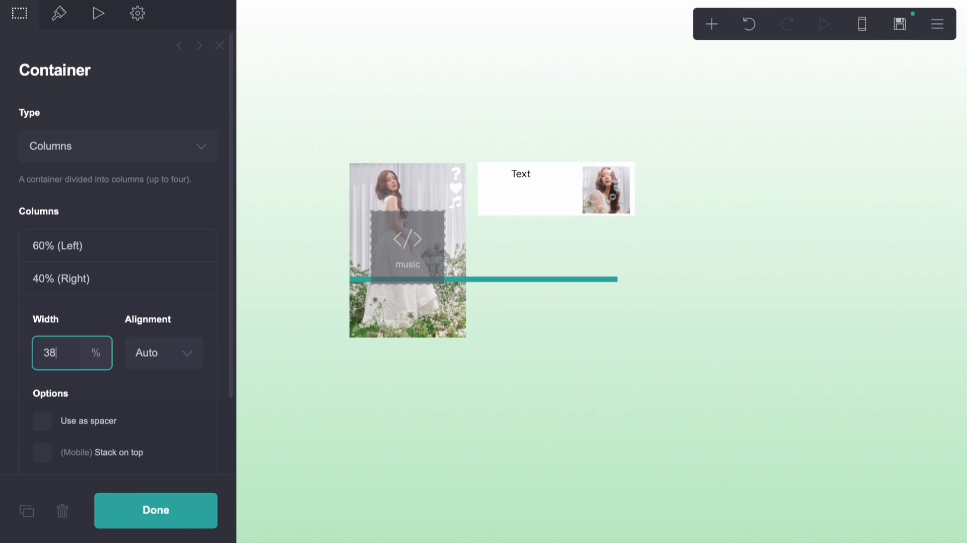
{"action": "type", "text": "38"}
{"action": "key", "text": "Return"}
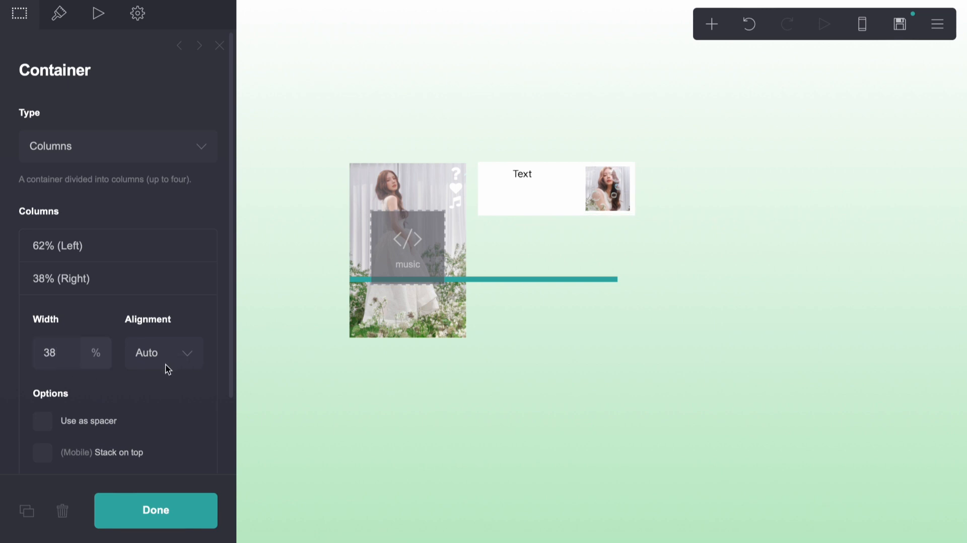
Step: Replace the left column's placeholder text with the profile name and ":~)" in bold, followed by the username coloured #808080
{"action": "left_click", "coordinate": [511, 182]}
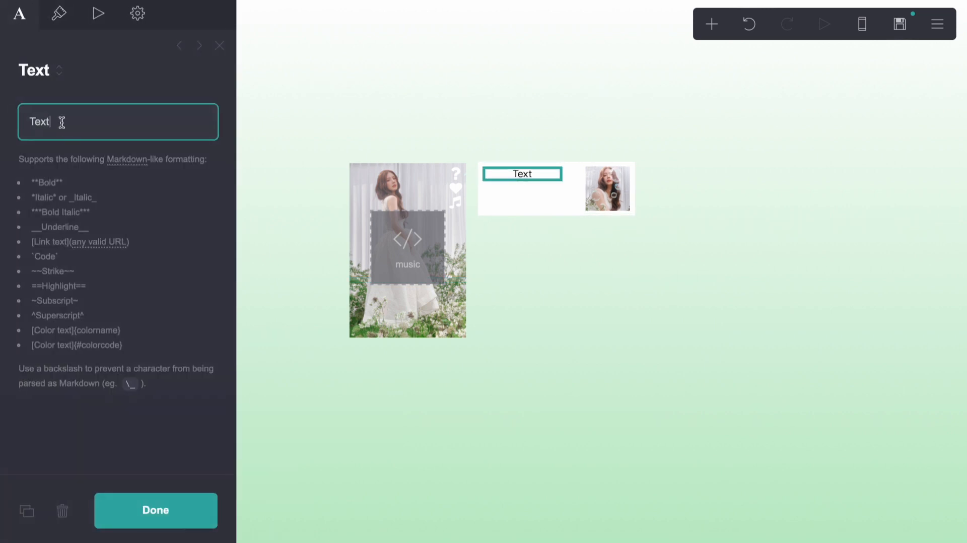
{"action": "left_click_drag", "start_coordinate": [63, 120], "coordinate": [8, 121]}
{"action": "type", "text": "**Riti**"}
{"action": "key", "text": "BackSpace"}
{"action": "key", "text": "BackSpace"}
{"action": "key", "text": "BackSpace"}
{"action": "type", "text": ":~)***"}
{"action": "key", "text": "BackSpace"}
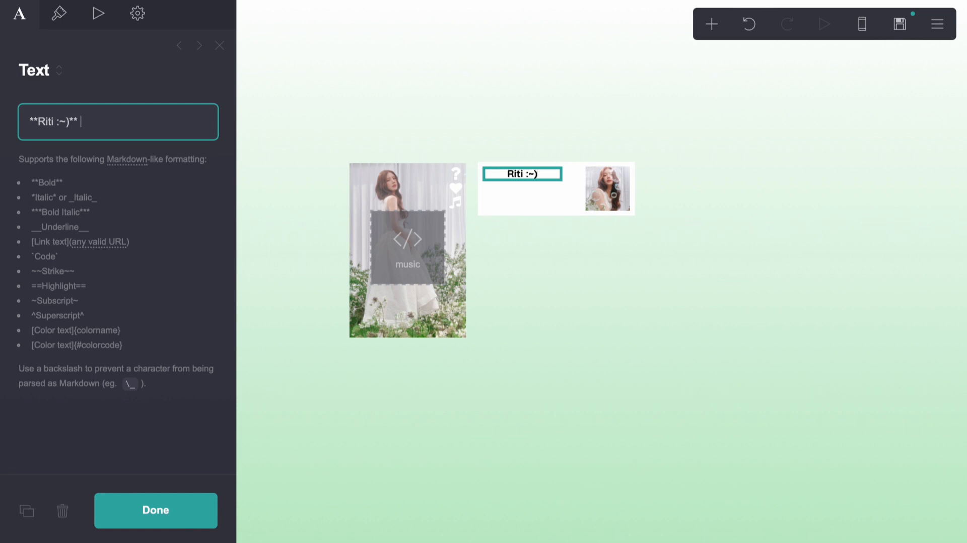
{"action": "type", "text": "[@yucrd"}
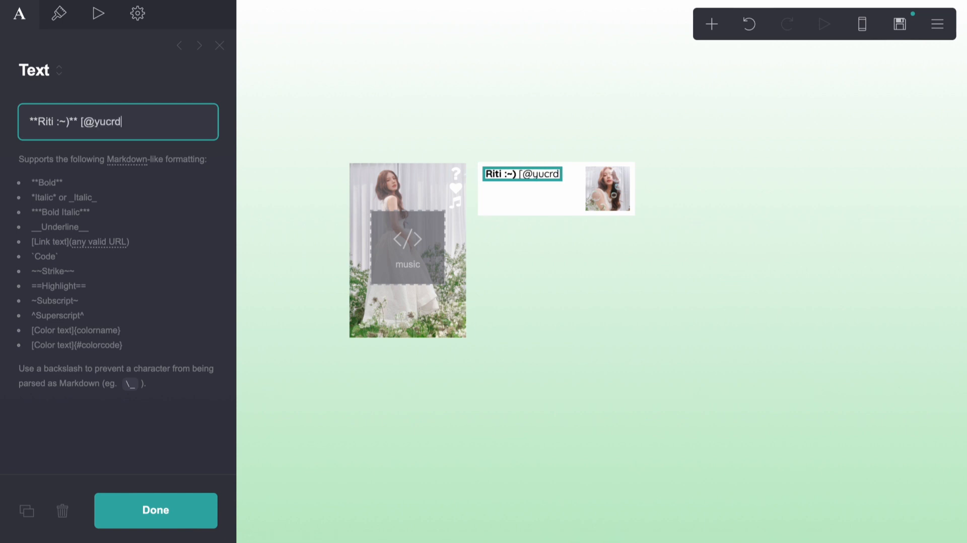
{"action": "type", "text": "s]"}
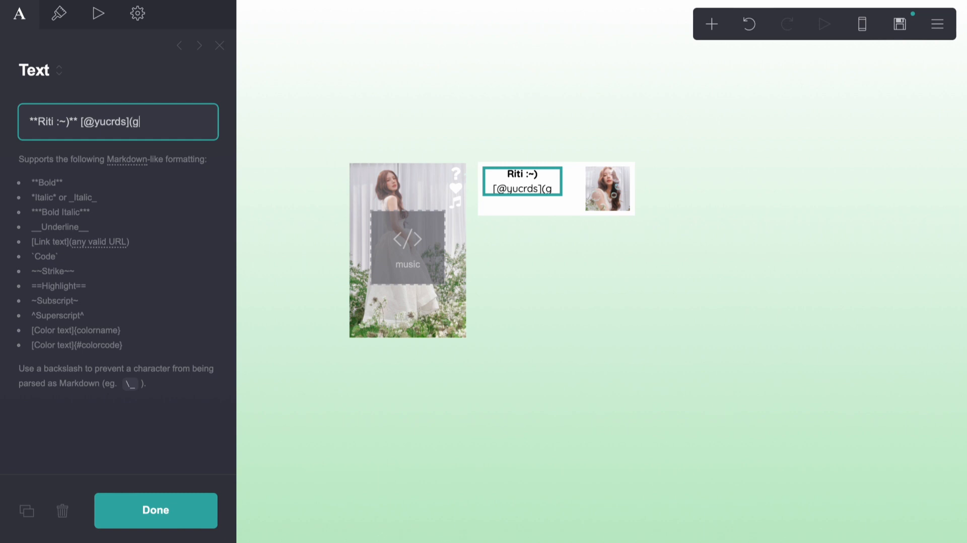
{"action": "type", "text": "{"}
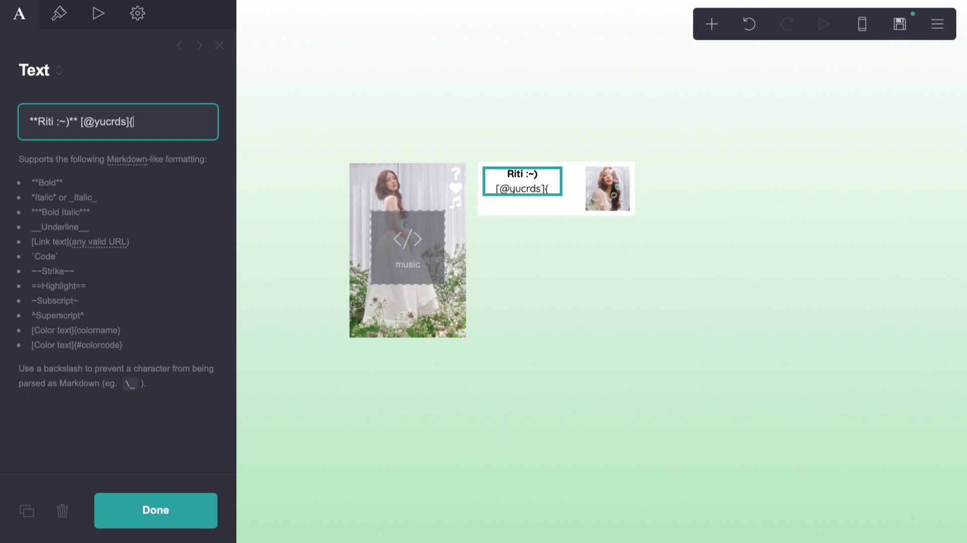
{"action": "type", "text": "#"}
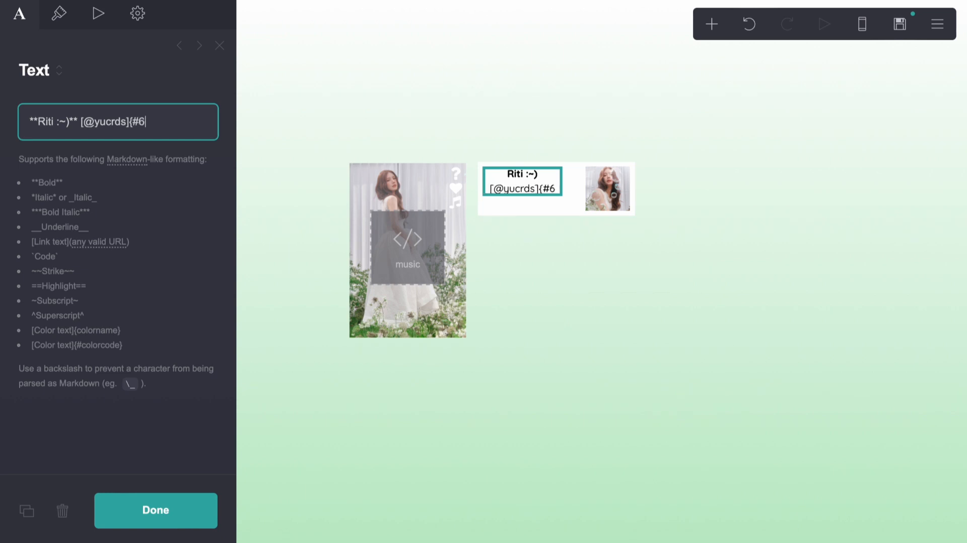
{"action": "type", "text": "808080}"}
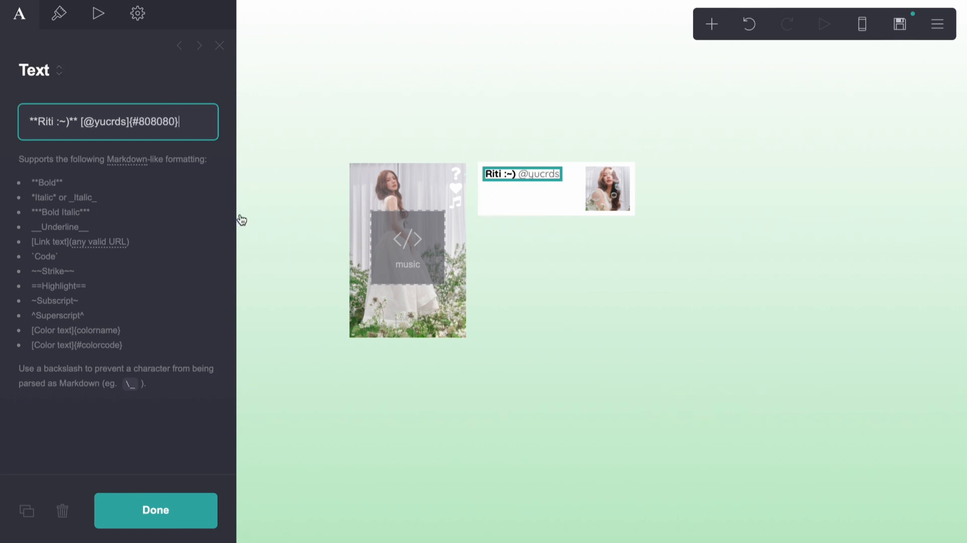
Step: Duplicate the name text line and set the copy's text color to #808080
{"action": "left_click", "coordinate": [28, 507]}
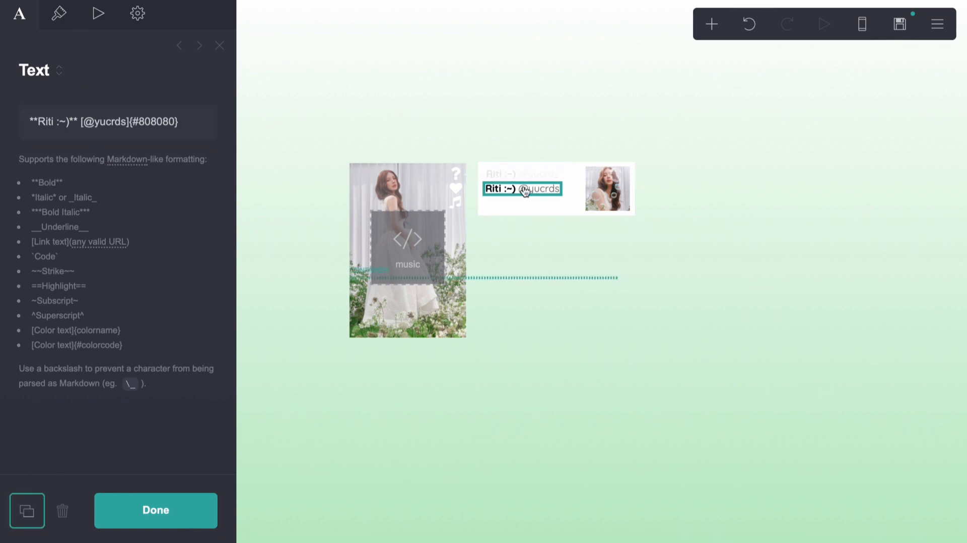
{"action": "left_click", "coordinate": [59, 14]}
{"action": "left_click", "coordinate": [79, 158]}
{"action": "left_click", "coordinate": [79, 163]}
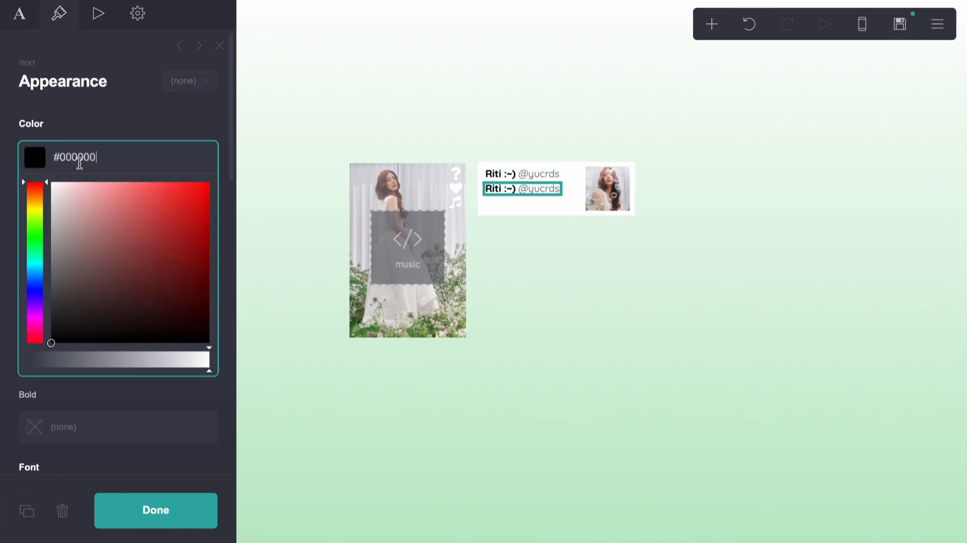
{"action": "double_click", "coordinate": [79, 163]}
{"action": "type", "text": "808080"}
{"action": "left_click", "coordinate": [106, 115]}
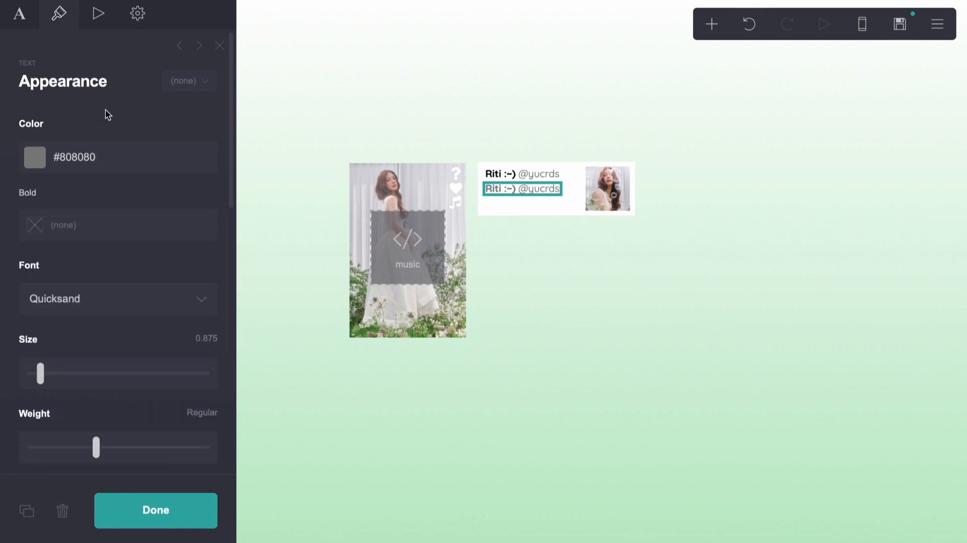
Step: Reduce the duplicated text line's size to 0.75 and align it left
{"action": "left_click_drag", "start_coordinate": [40, 379], "coordinate": [37, 378]}
{"action": "scroll", "coordinate": [60, 341], "scroll_direction": "down", "scroll_amount": 5}
{"action": "left_click", "coordinate": [74, 226]}
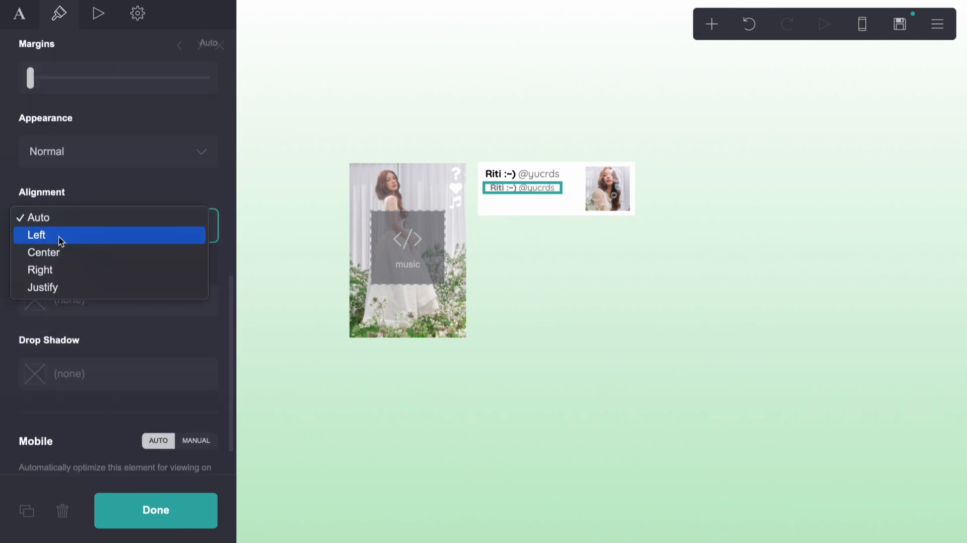
{"action": "left_click", "coordinate": [58, 236]}
Step: Align the original name and username line to the left
{"action": "left_click", "coordinate": [484, 175]}
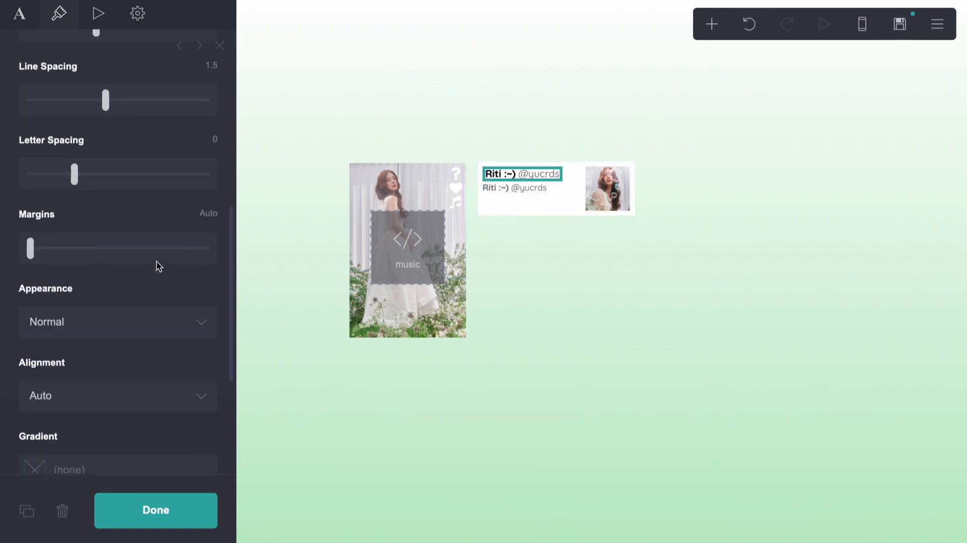
{"action": "scroll", "coordinate": [152, 267], "scroll_direction": "down", "scroll_amount": 3}
{"action": "left_click", "coordinate": [134, 270]}
{"action": "left_click", "coordinate": [118, 275]}
Step: Replace the duplicated line's text with "16 sasian indian bengali"
{"action": "left_click", "coordinate": [551, 189]}
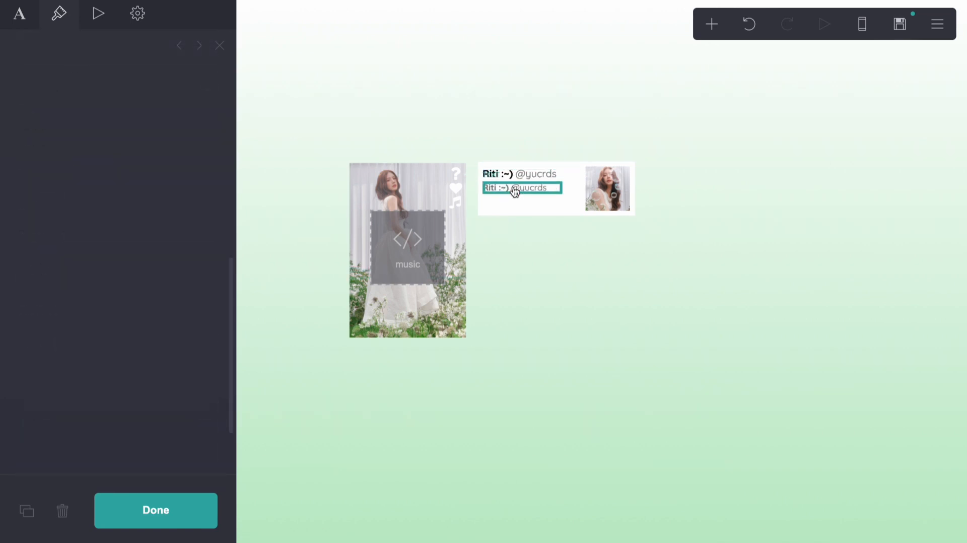
{"action": "left_click", "coordinate": [19, 14]}
{"action": "key", "text": "ctrl+a"}
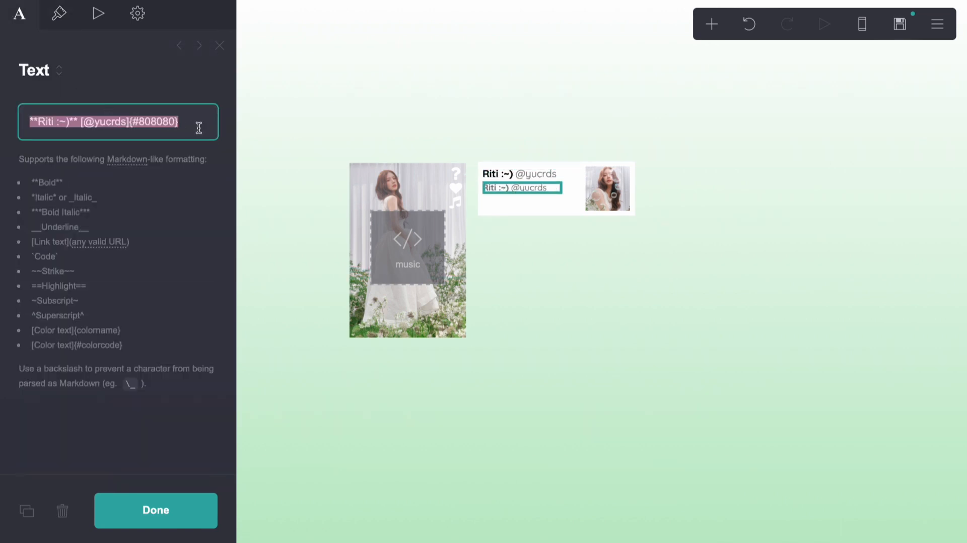
{"action": "type", "text": "16 sasian indian bengali"}
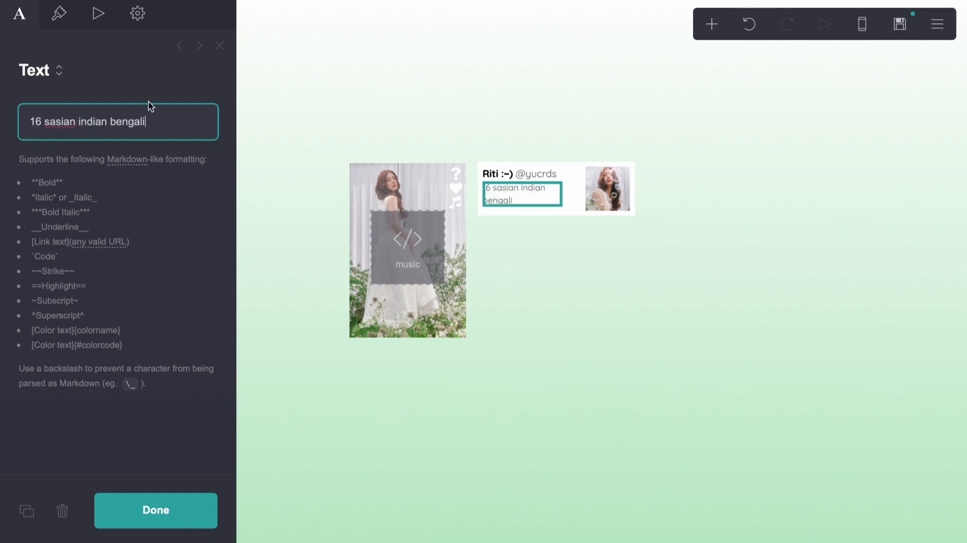
Step: Set the white two-column container's gutters to 0.25
{"action": "left_click", "coordinate": [59, 14]}
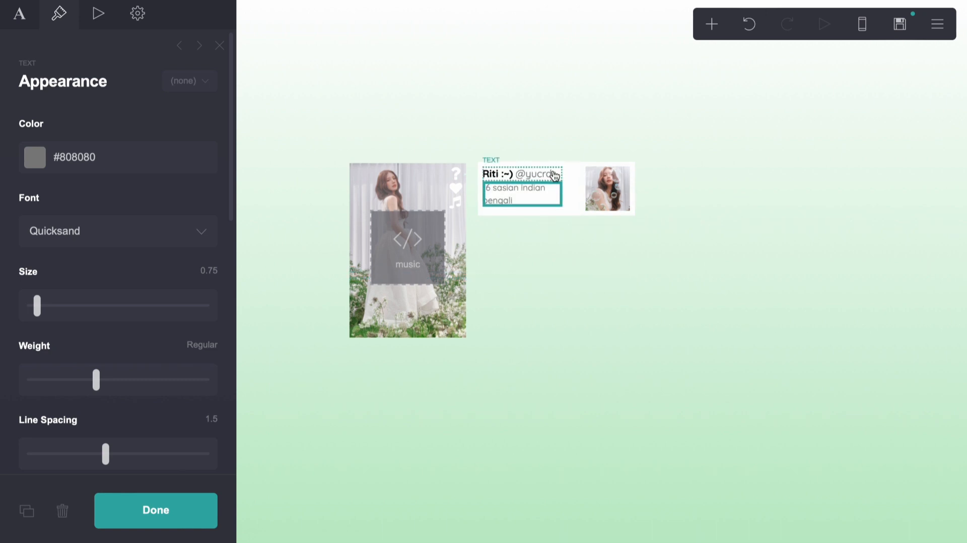
{"action": "left_click", "coordinate": [574, 167]}
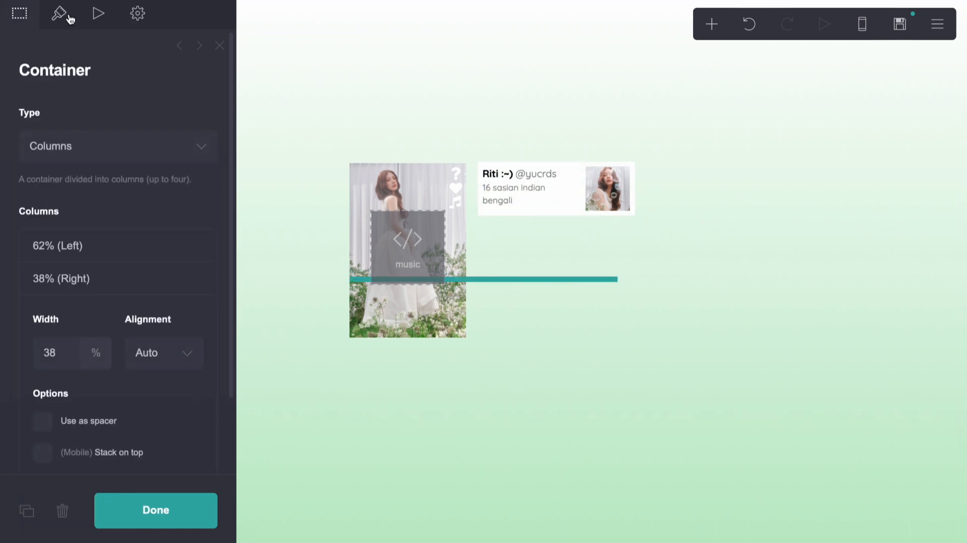
{"action": "left_click", "coordinate": [69, 19]}
{"action": "left_click", "coordinate": [206, 294]}
{"action": "type", "text": "0.25"}
{"action": "key", "text": "Return"}
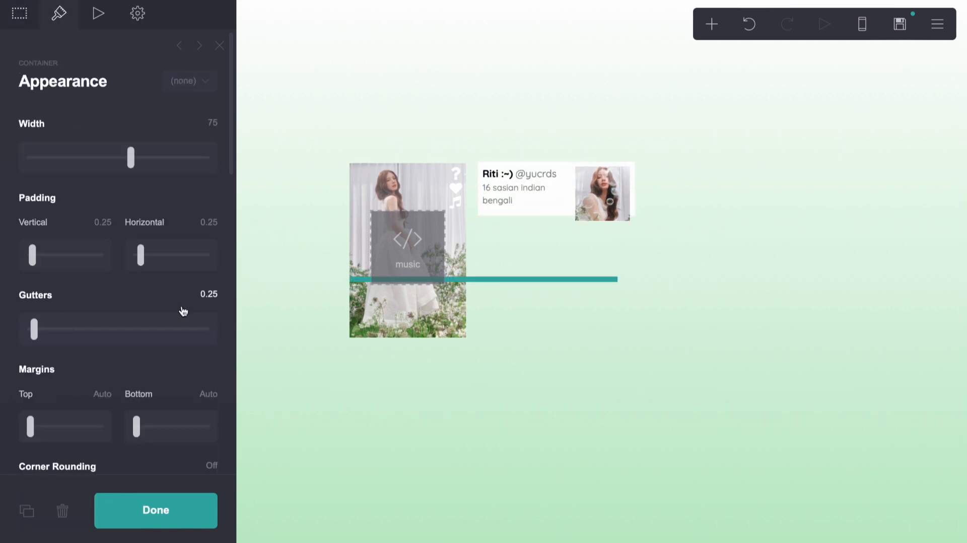
Step: Try right column widths of 33% and 32% in the white container
{"action": "left_click", "coordinate": [597, 169]}
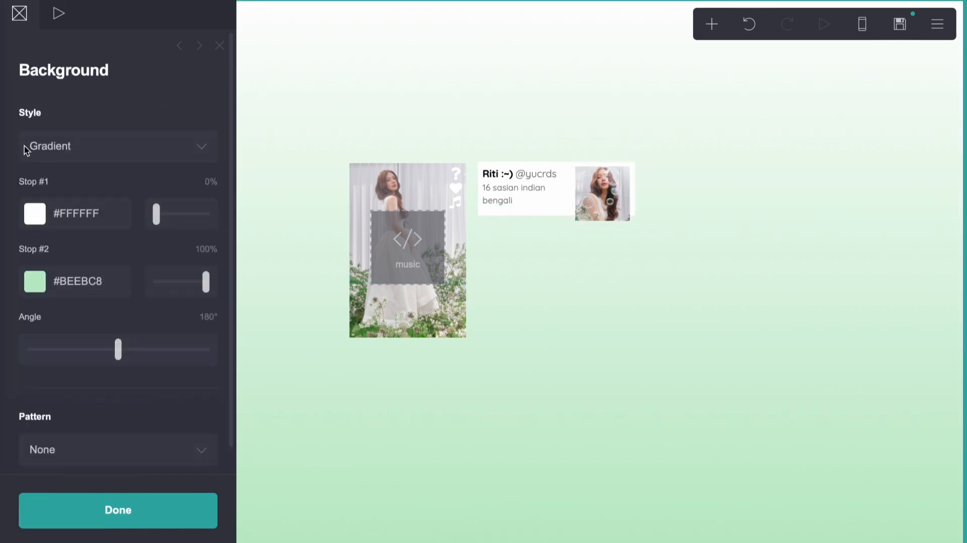
{"action": "left_click", "coordinate": [584, 168]}
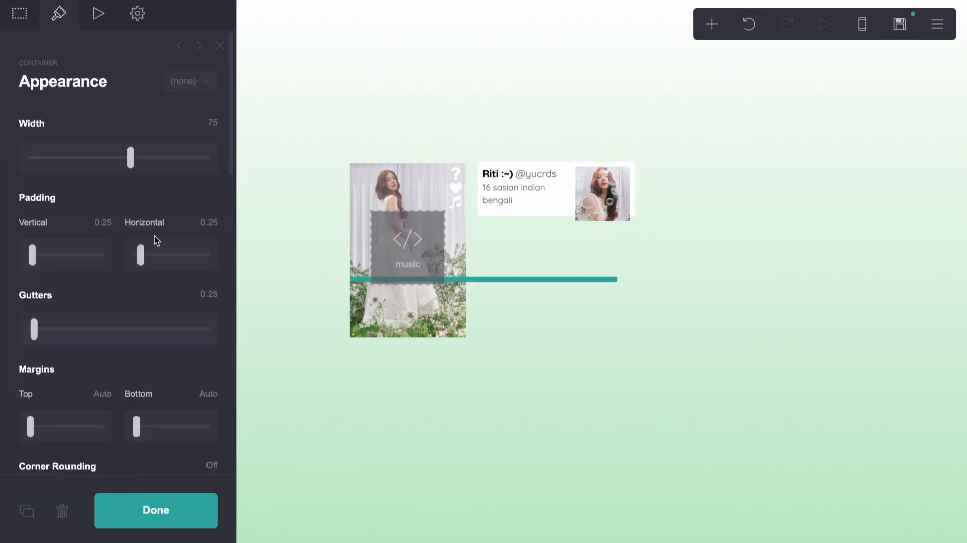
{"action": "left_click", "coordinate": [19, 15]}
{"action": "left_click", "coordinate": [66, 351]}
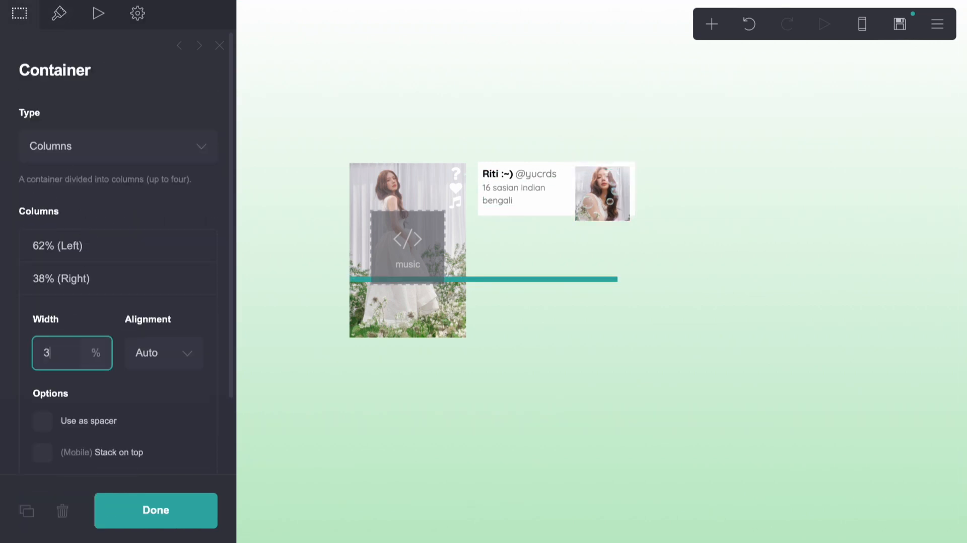
{"action": "type", "text": "3"}
{"action": "key", "text": "Return"}
{"action": "left_click", "coordinate": [62, 350]}
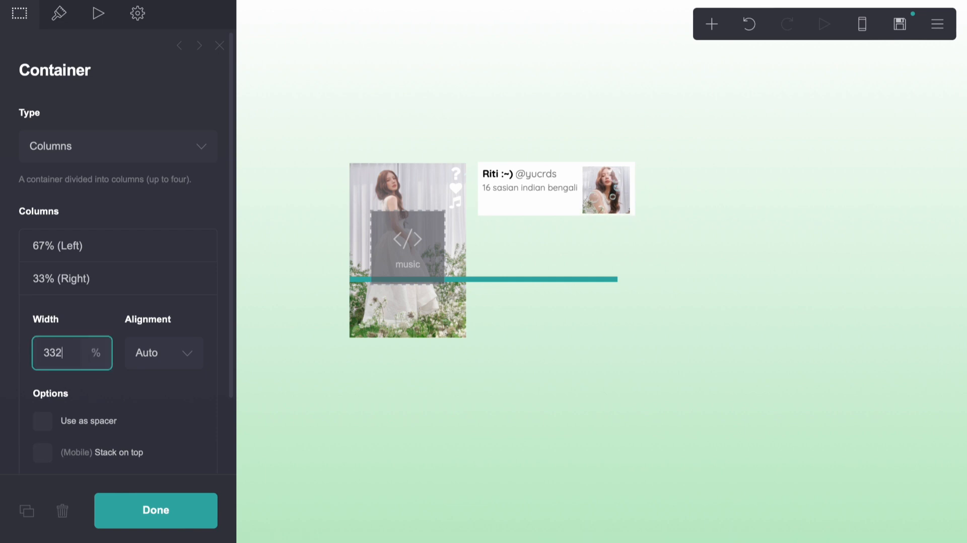
{"action": "type", "text": "2"}
{"action": "key", "text": "Return"}
Step: Set the white container's right column width to 31%
{"action": "left_click", "coordinate": [55, 357]}
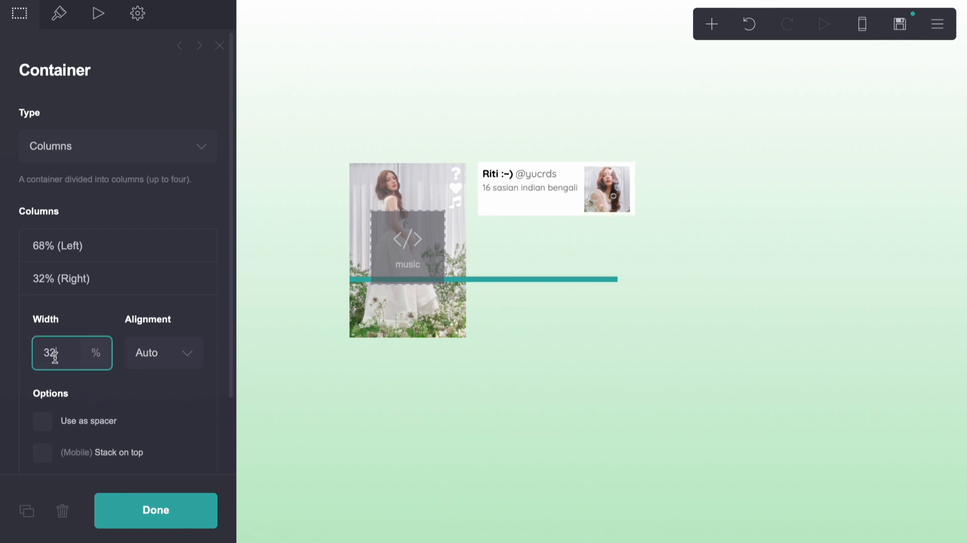
{"action": "type", "text": "1"}
{"action": "key", "text": "Return"}
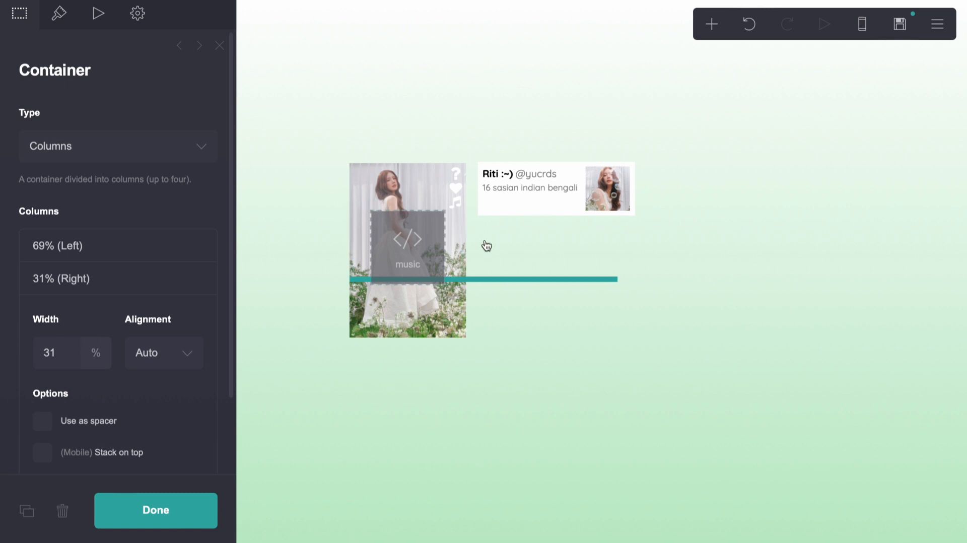
Step: Append "lesbian" to the grey description text and reduce its line spacing
{"action": "left_click", "coordinate": [506, 195]}
{"action": "left_click", "coordinate": [34, 19]}
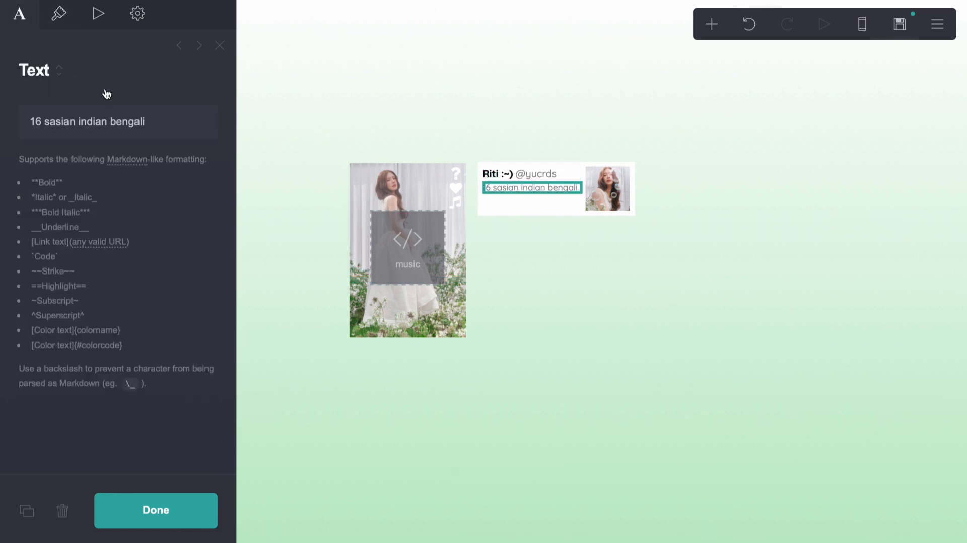
{"action": "type", "text": "lesbian"}
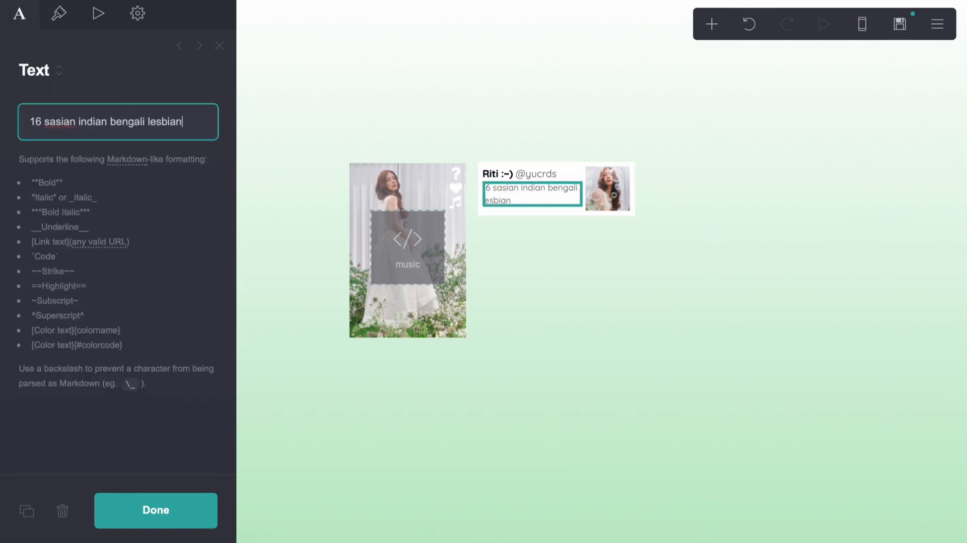
{"action": "left_click", "coordinate": [59, 15]}
{"action": "left_click_drag", "start_coordinate": [106, 457], "coordinate": [83, 461]}
Step: Append "they them" in bold and "intp gender unlabeled" in regular weight to the grey description text
{"action": "left_click", "coordinate": [27, 12]}
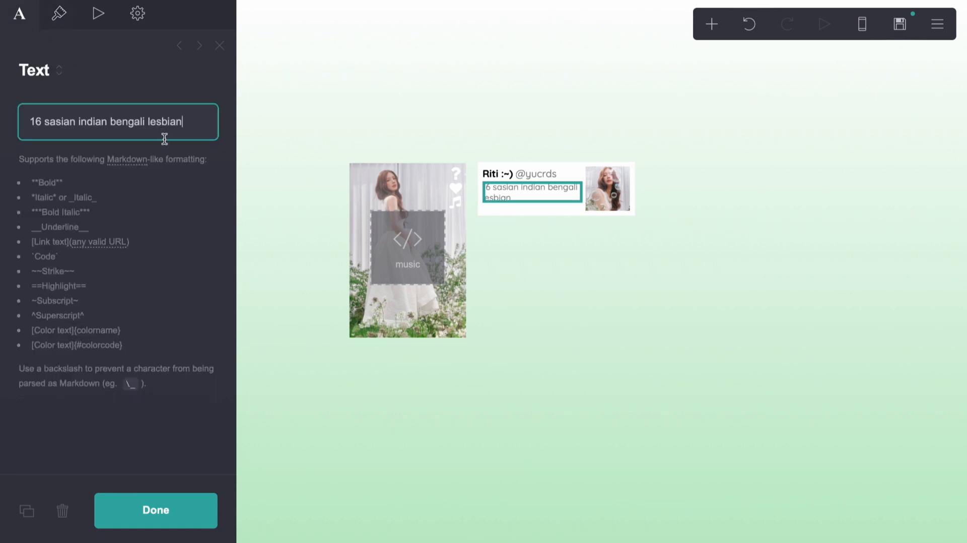
{"action": "type", "text": "hey them"}
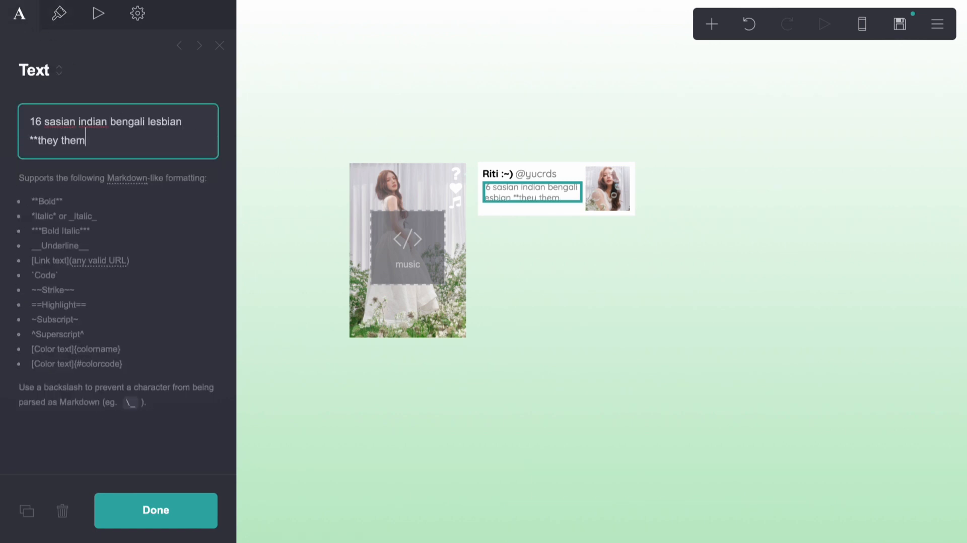
{"action": "type", "text": "** gender"}
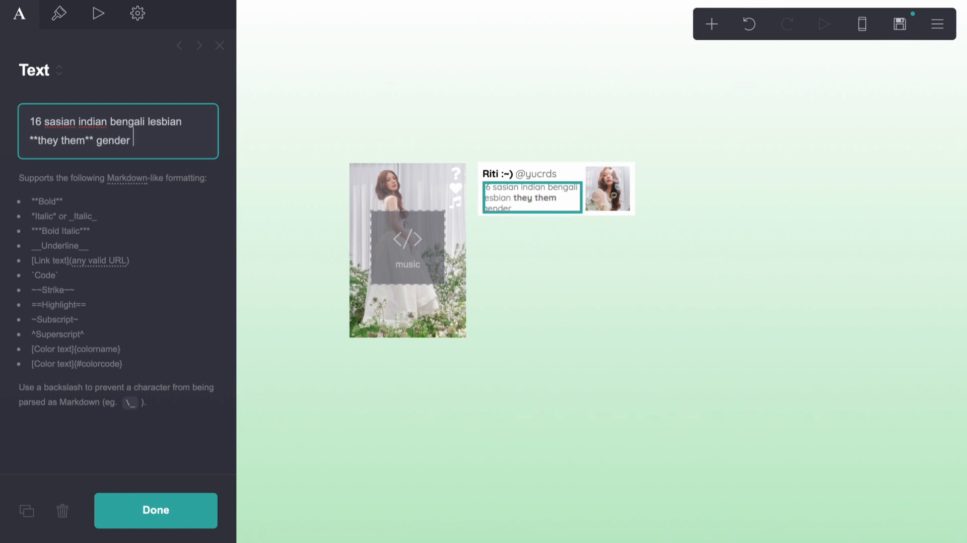
{"action": "key", "text": "BackSpace"}
{"action": "key", "text": "BackSpace"}
{"action": "key", "text": "BackSpace"}
{"action": "key", "text": "BackSpace"}
{"action": "key", "text": "BackSpace"}
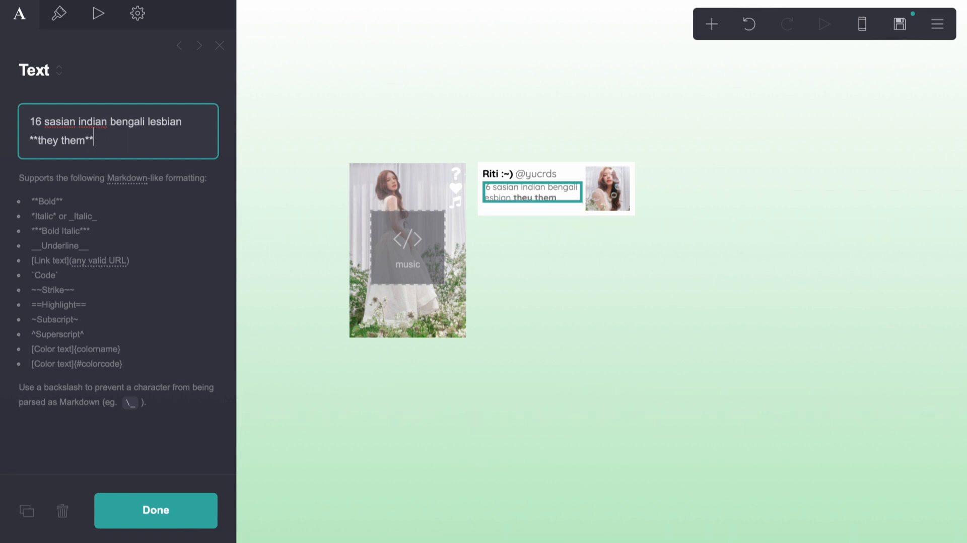
{"action": "type", "text": "ender un"}
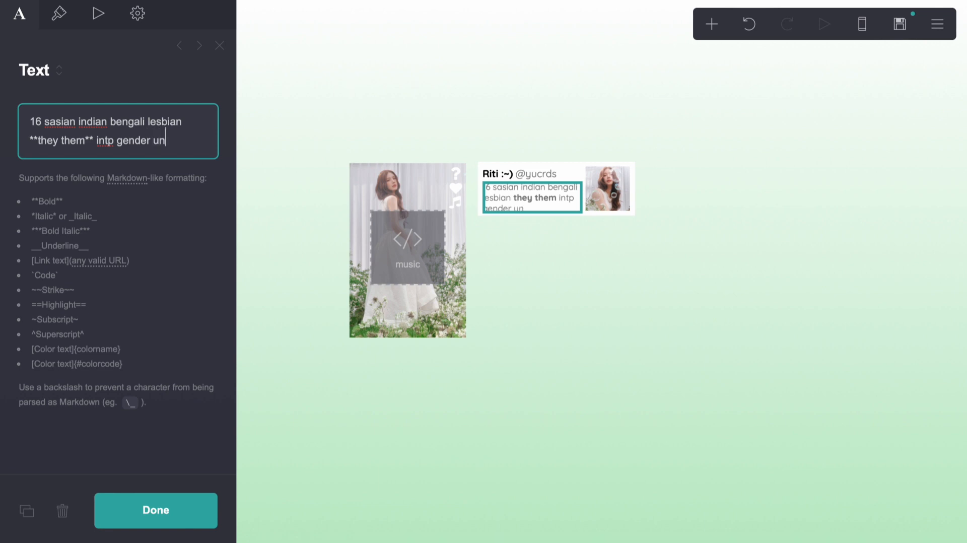
{"action": "type", "text": "labeled"}
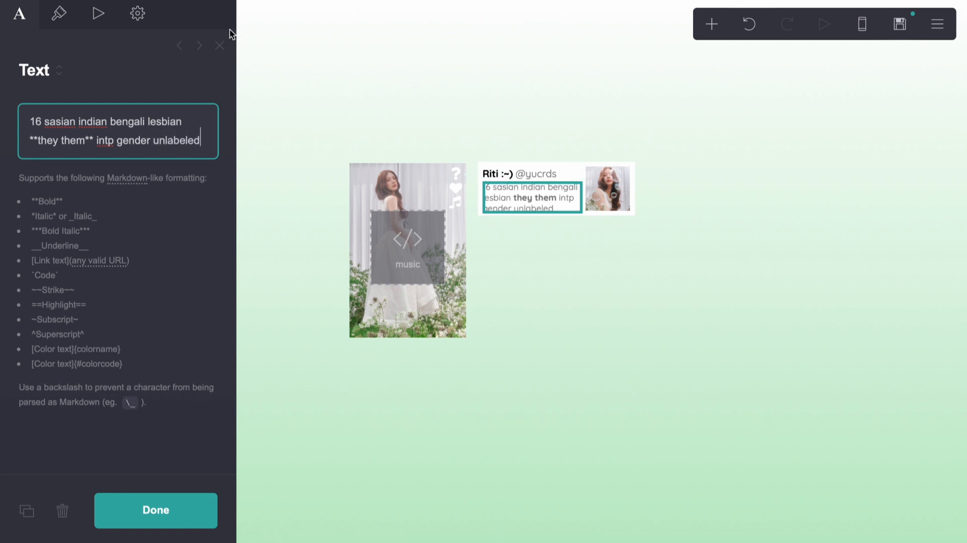
Step: Tighten the description text's line spacing to 1.125 and close its settings
{"action": "left_click", "coordinate": [59, 14]}
{"action": "scroll", "coordinate": [129, 301], "scroll_direction": "down", "scroll_amount": 3}
{"action": "left_click_drag", "start_coordinate": [80, 358], "coordinate": [72, 362]}
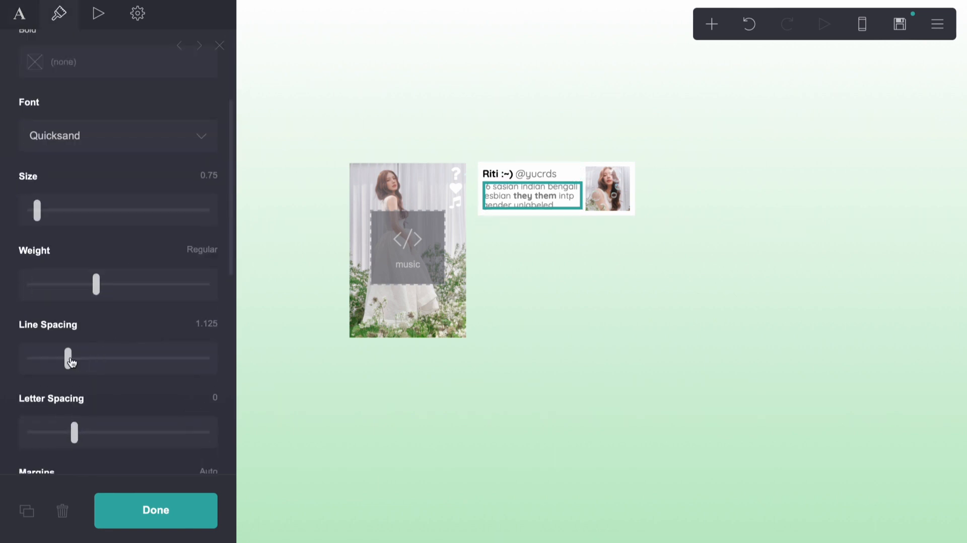
{"action": "left_click", "coordinate": [416, 457]}
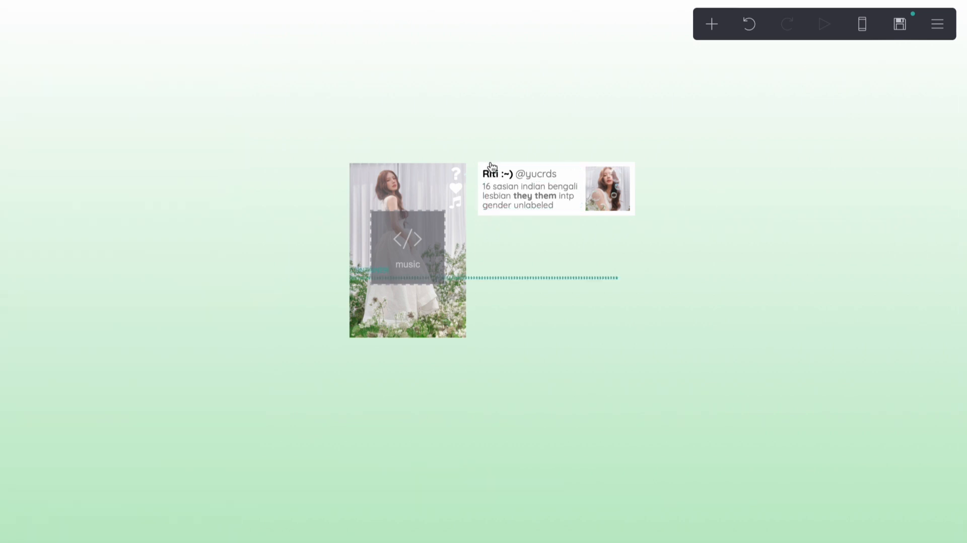
Step: Set the left offset in the white bio container's custom style to 10.5em
{"action": "left_click", "coordinate": [504, 278]}
{"action": "left_click", "coordinate": [137, 13]}
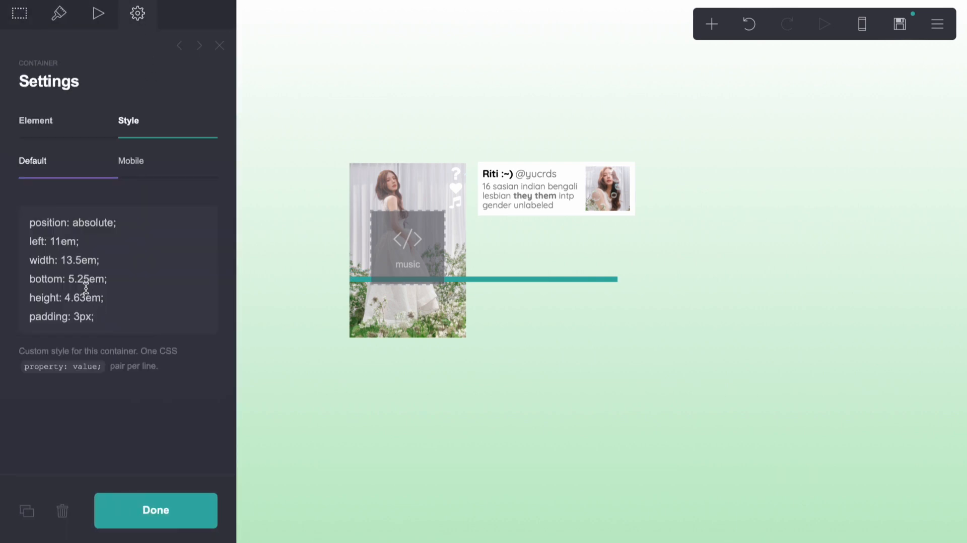
{"action": "left_click", "coordinate": [59, 242]}
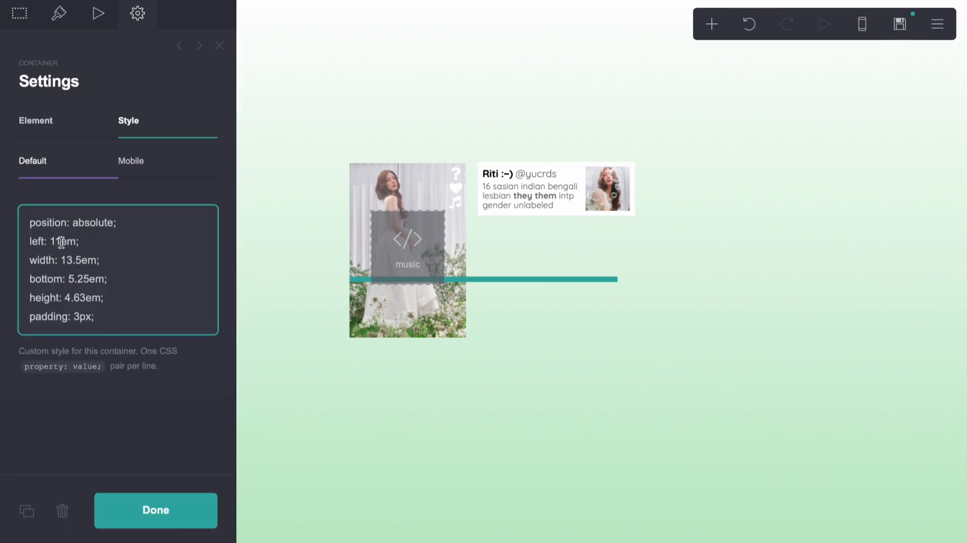
{"action": "key", "text": "Delete"}
{"action": "type", "text": "0.5"}
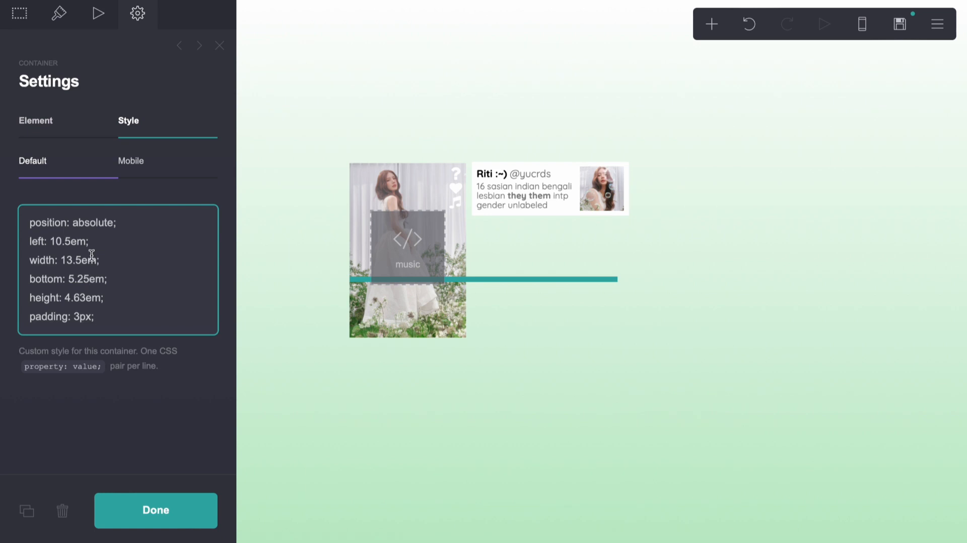
Step: Set the bottom offset in the white bio container's custom style to 5.12em and close its settings
{"action": "left_click", "coordinate": [84, 278]}
{"action": "key", "text": "BackSpace"}
{"action": "key", "text": "BackSpace"}
{"action": "key", "text": "BackSpace"}
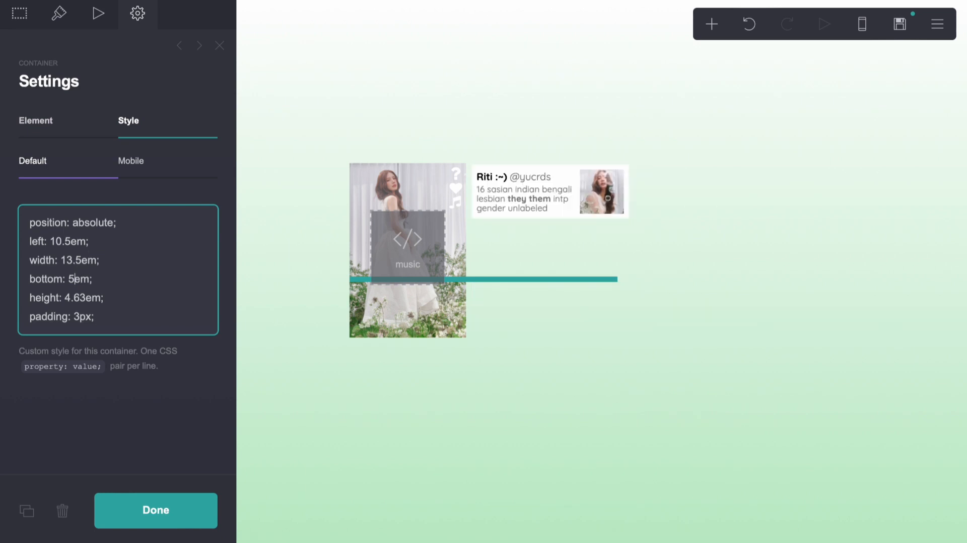
{"action": "type", "text": "1"}
{"action": "key", "text": "BackSpace"}
{"action": "type", "text": ".1"}
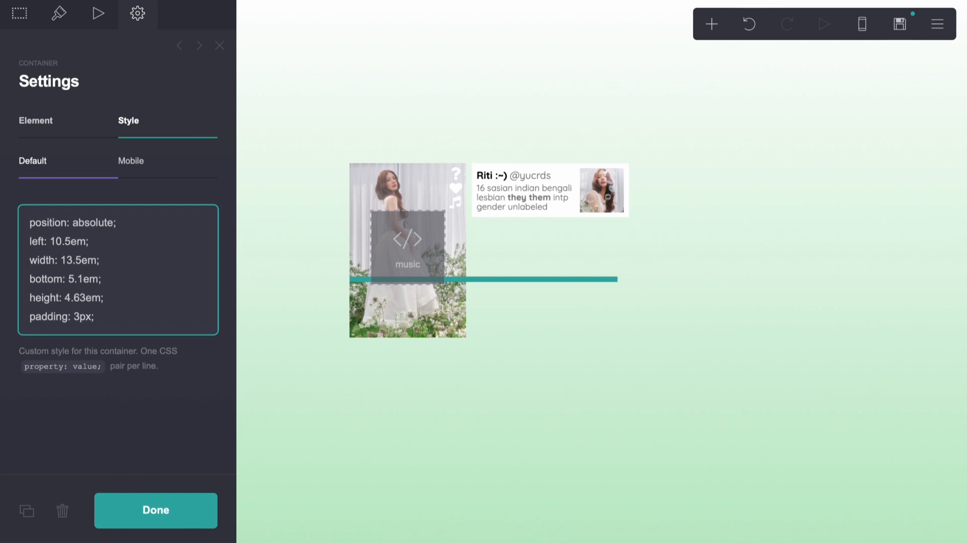
{"action": "type", "text": "5"}
{"action": "key", "text": "BackSpace"}
{"action": "type", "text": "3"}
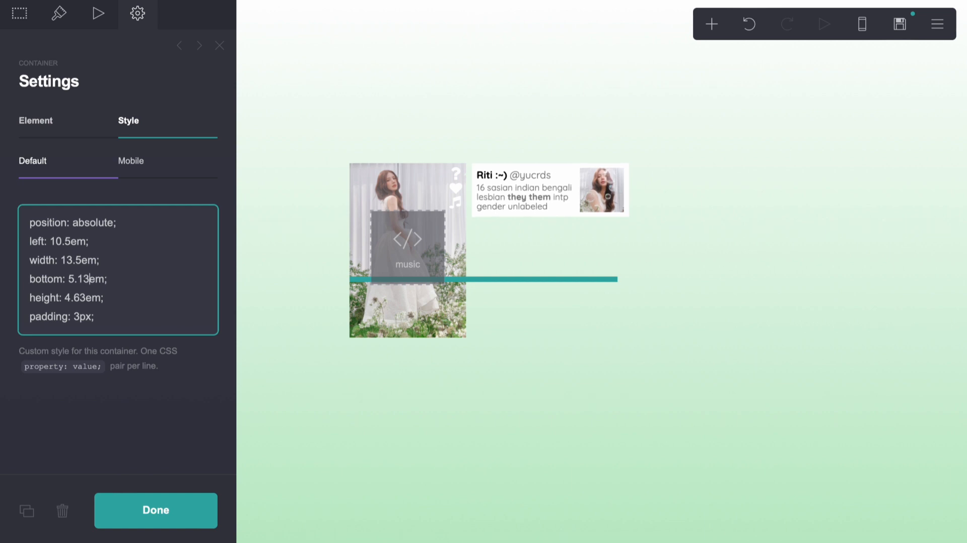
{"action": "key", "text": "BackSpace"}
{"action": "type", "text": "2"}
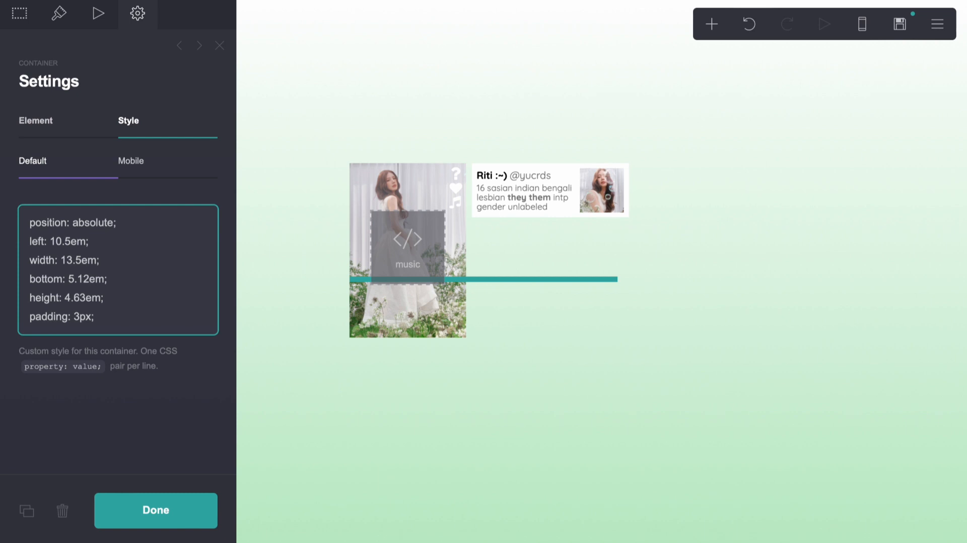
{"action": "left_click", "coordinate": [372, 398]}
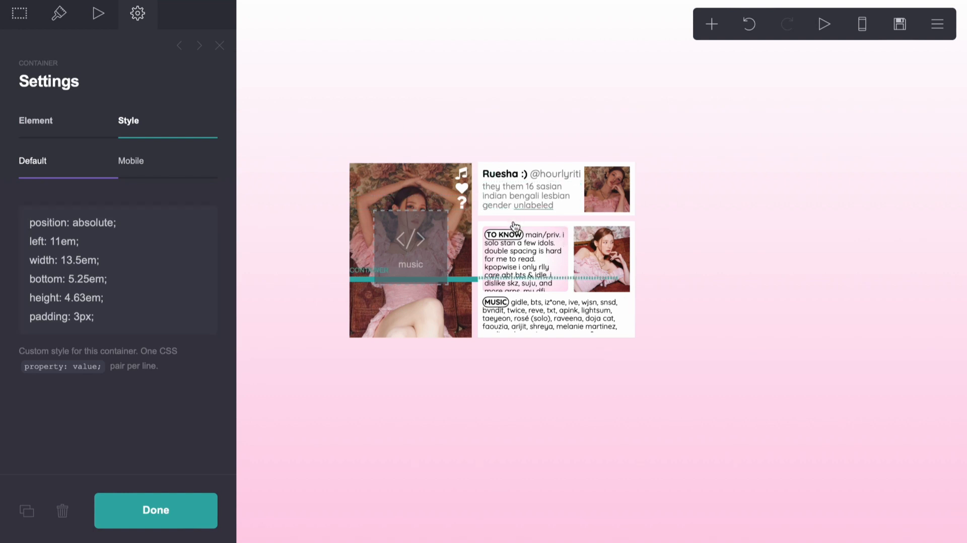
Step: Copy the whole custom style of the pink page's white container that sits below the bio container
{"action": "left_click", "coordinate": [123, 328]}
{"action": "key", "text": "ctrl+a"}
{"action": "key", "text": "ctrl+c"}
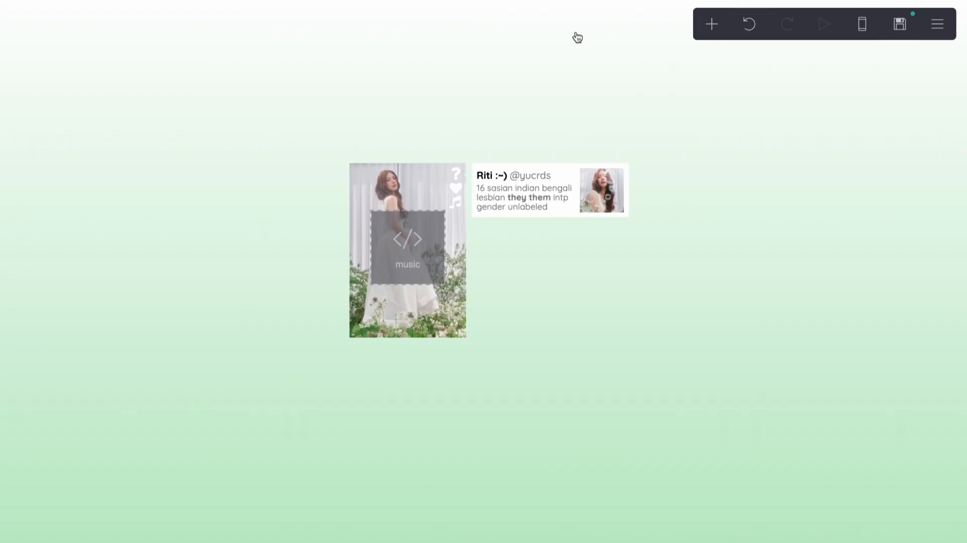
Step: Add a new container to the green page and replace its custom style with the CSS copied from the pink page
{"action": "left_click", "coordinate": [712, 24]}
{"action": "left_click", "coordinate": [603, 336]}
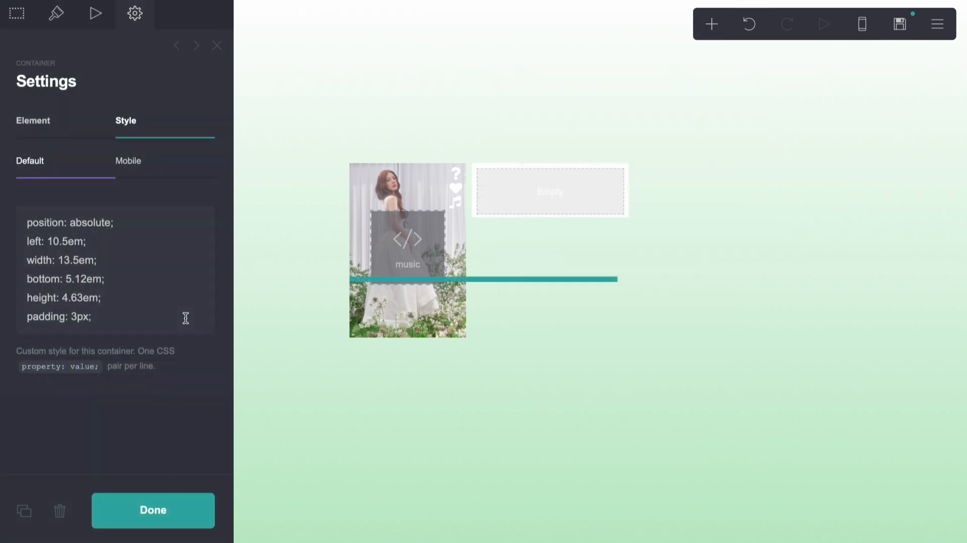
{"action": "left_click", "coordinate": [185, 317]}
{"action": "key", "text": "ctrl+a"}
{"action": "key", "text": "ctrl+v"}
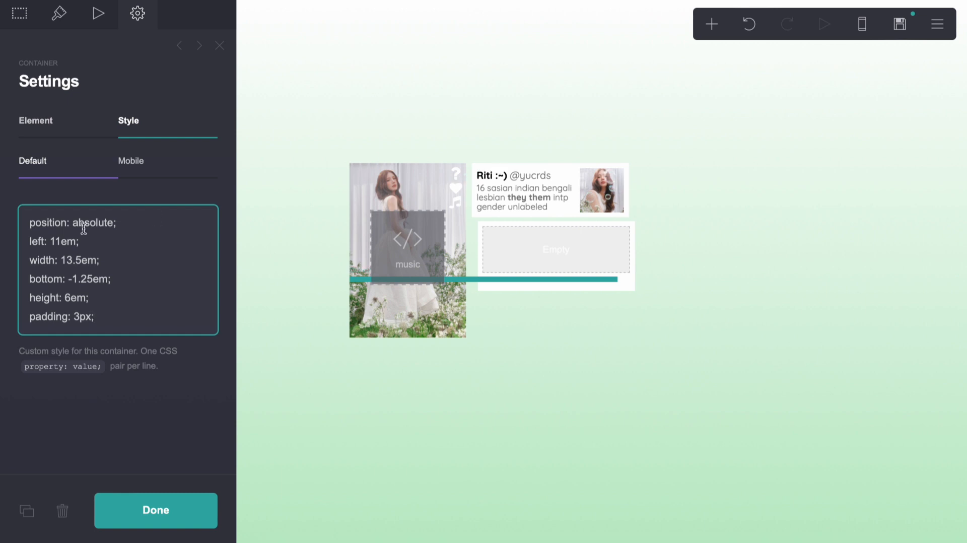
Step: Set the new empty container's left offset to 10.5em so it lines up with the bio container, and close its settings
{"action": "left_click", "coordinate": [61, 240]}
{"action": "key", "text": "BackSpace"}
{"action": "type", "text": "0.5"}
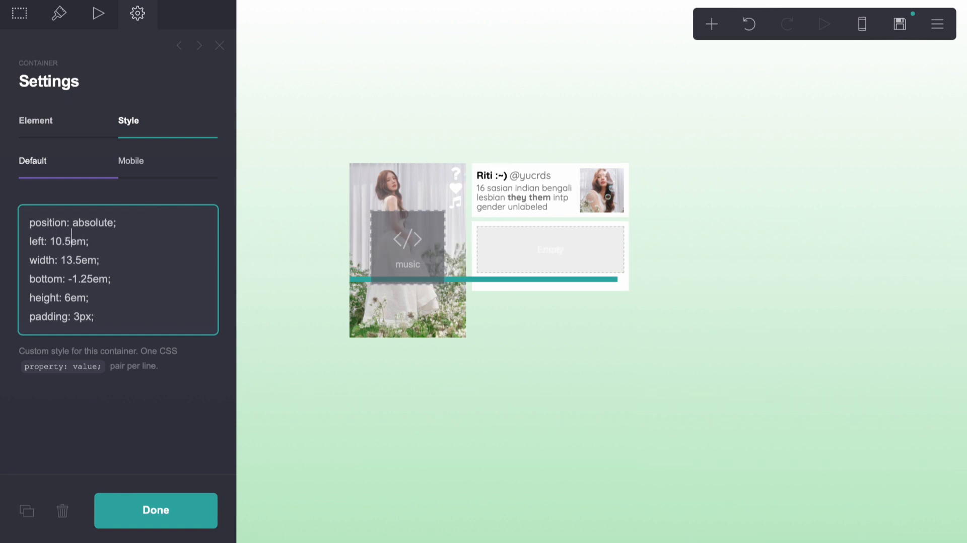
{"action": "left_click", "coordinate": [410, 422]}
{"action": "left_click", "coordinate": [394, 424]}
Step: Change the type of the new empty container below the bio to Columns
{"action": "left_click", "coordinate": [526, 256]}
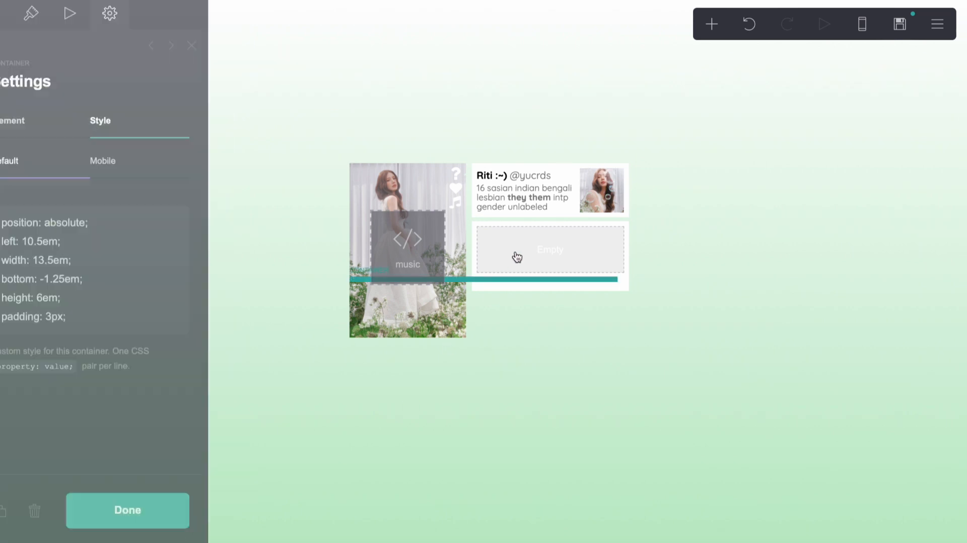
{"action": "left_click", "coordinate": [20, 15]}
{"action": "left_click", "coordinate": [56, 143]}
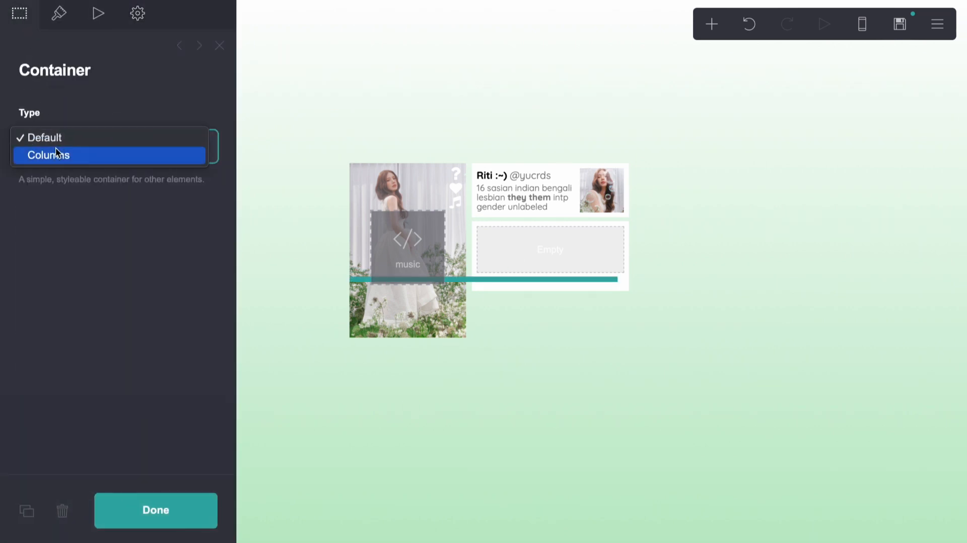
{"action": "left_click", "coordinate": [56, 154]}
Step: Set the gutters of the new two-column container to 0.5 and close its settings
{"action": "left_click", "coordinate": [59, 13]}
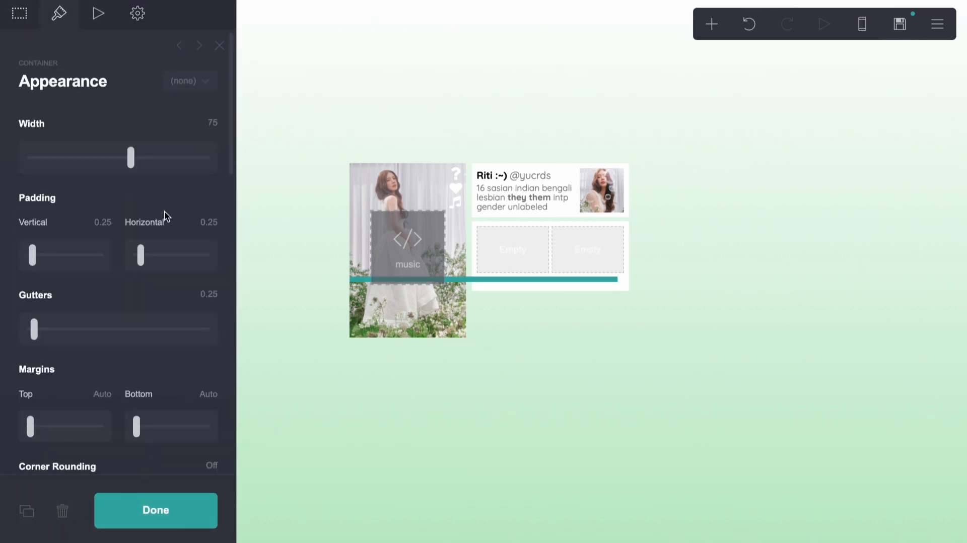
{"action": "left_click", "coordinate": [207, 293]}
{"action": "key", "text": "BackSpace"}
{"action": "key", "text": "BackSpace"}
{"action": "type", "text": "5"}
{"action": "key", "text": "Return"}
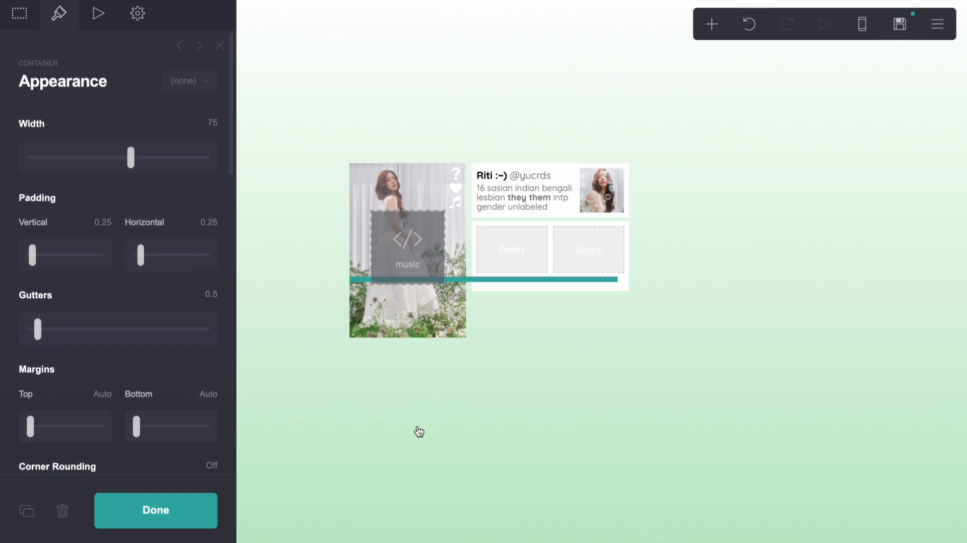
{"action": "left_click", "coordinate": [419, 432]}
{"action": "left_click", "coordinate": [564, 264]}
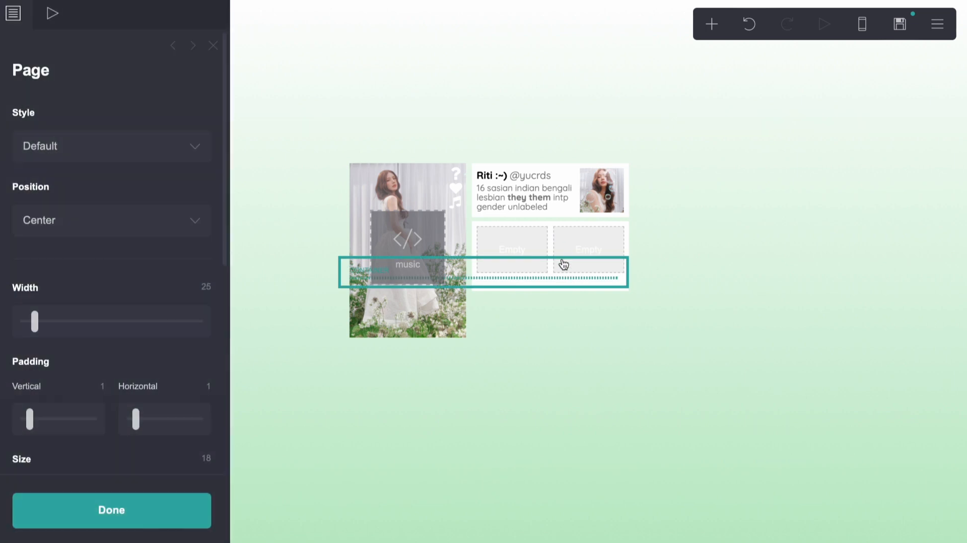
{"action": "left_click", "coordinate": [136, 15]}
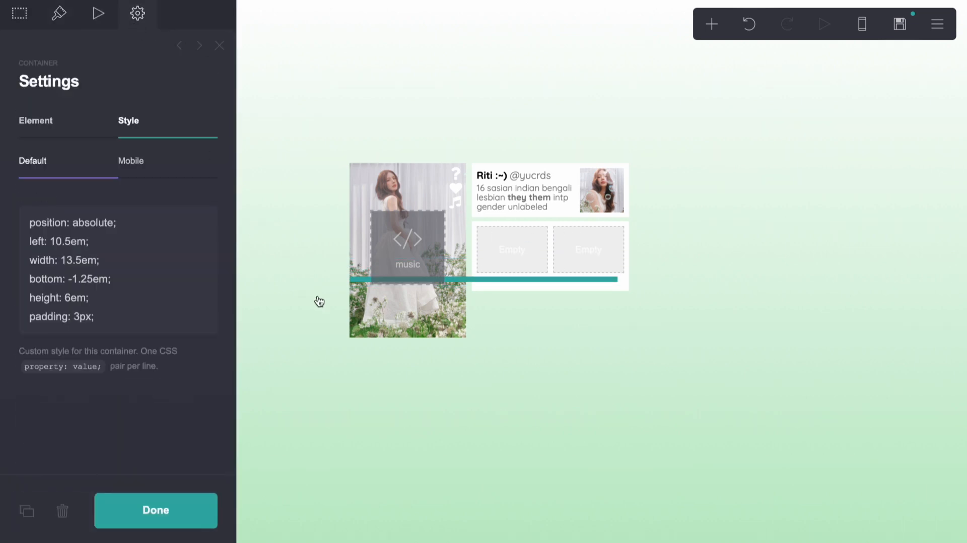
{"action": "left_click", "coordinate": [475, 383]}
Step: Add a text element to the first column of the new container
{"action": "left_click", "coordinate": [532, 254]}
{"action": "left_click", "coordinate": [711, 23]}
{"action": "left_click", "coordinate": [583, 77]}
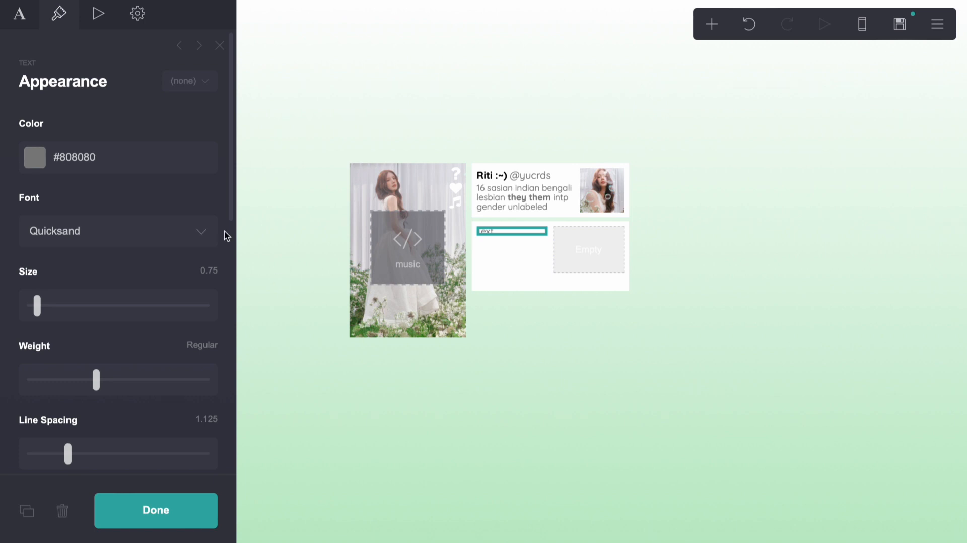
{"action": "left_click", "coordinate": [39, 25]}
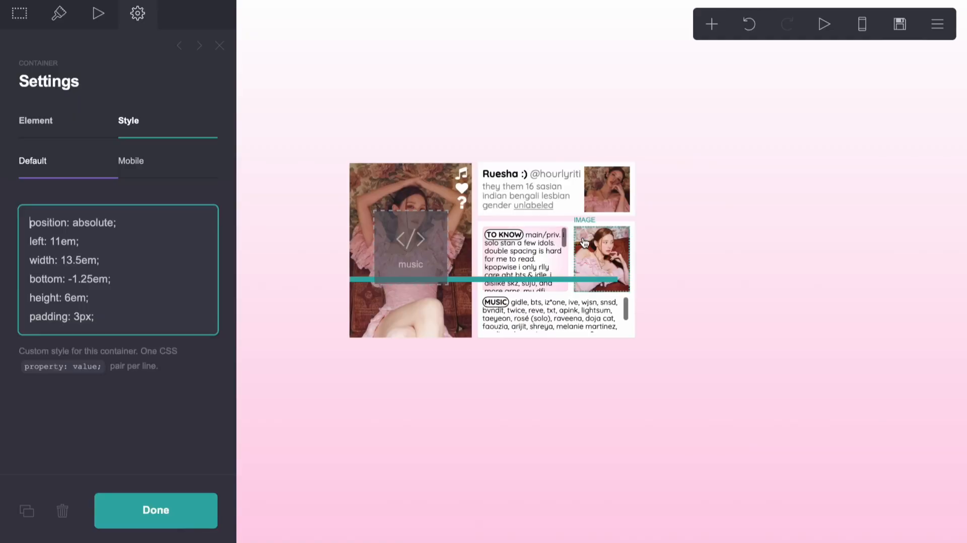
Step: Check the pink page's TO KNOW text settings and start the new text's custom style with "background: radial-gradient (#fff 20%,"
{"action": "left_click", "coordinate": [544, 241]}
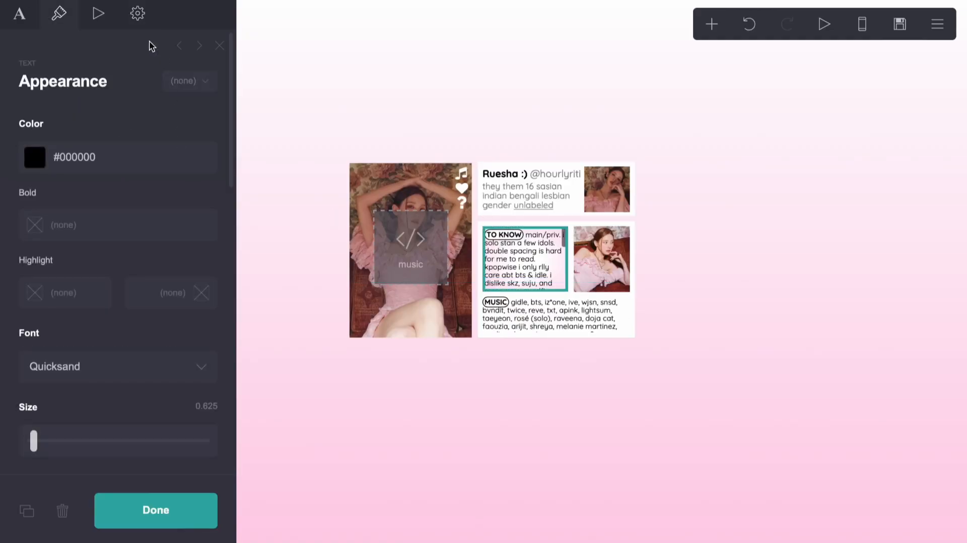
{"action": "left_click", "coordinate": [137, 16]}
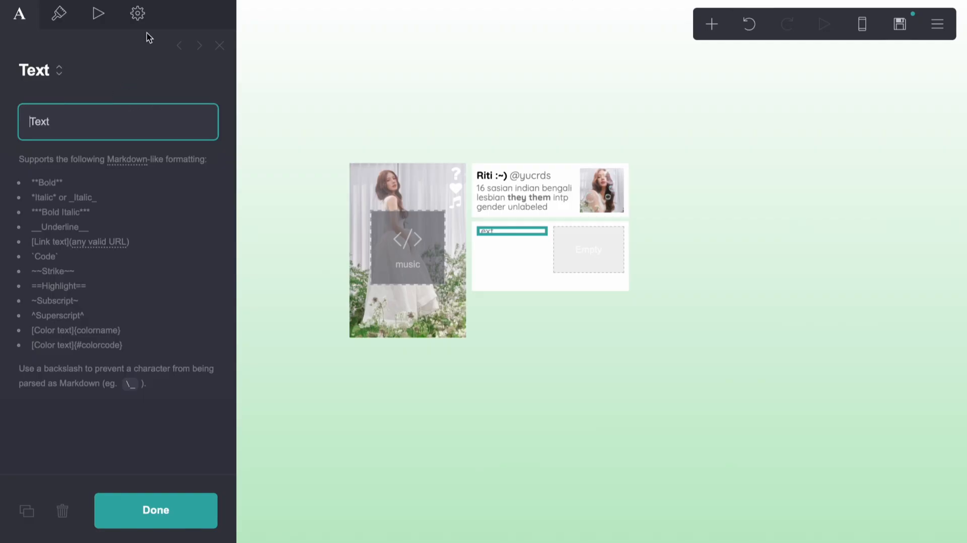
{"action": "left_click", "coordinate": [141, 20]}
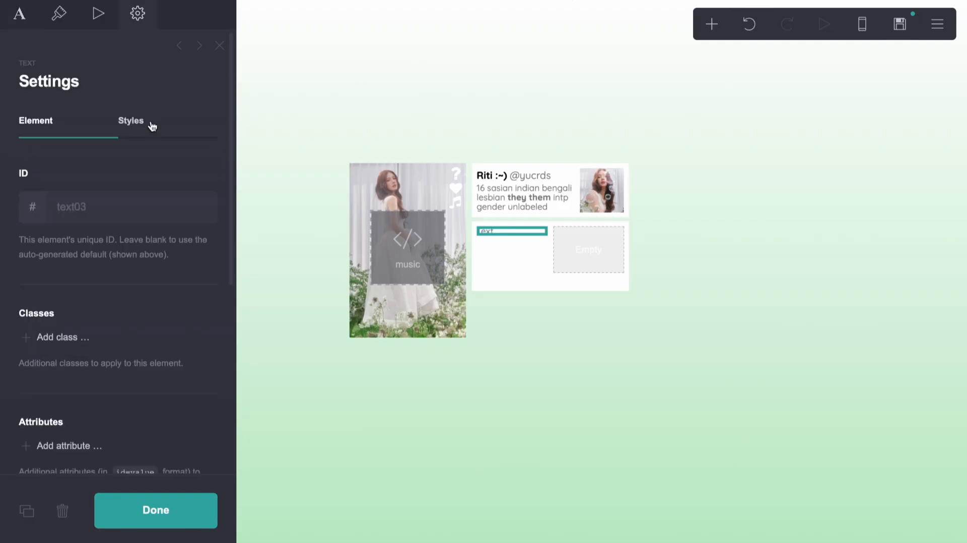
{"action": "left_click", "coordinate": [146, 128]}
{"action": "left_click", "coordinate": [119, 243]}
{"action": "type", "text": "bac"}
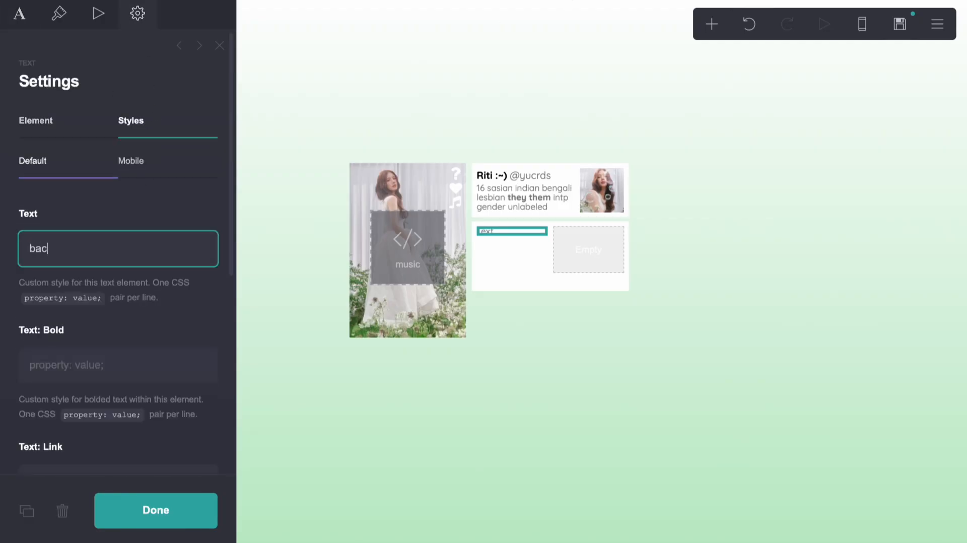
{"action": "type", "text": "kground:"}
{"action": "type", "text": "radial-ge"}
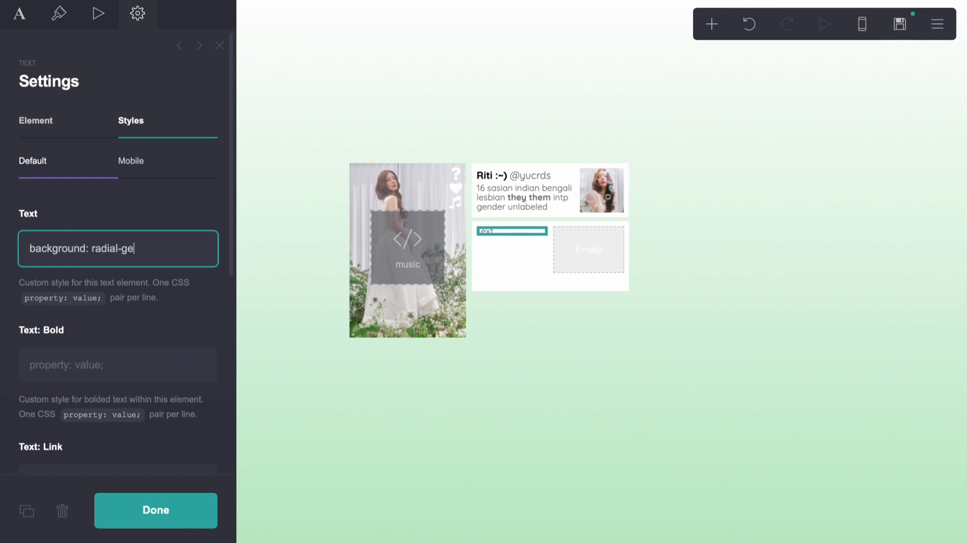
{"action": "key", "text": "BackSpace"}
{"action": "type", "text": "radient (#fff 20"}
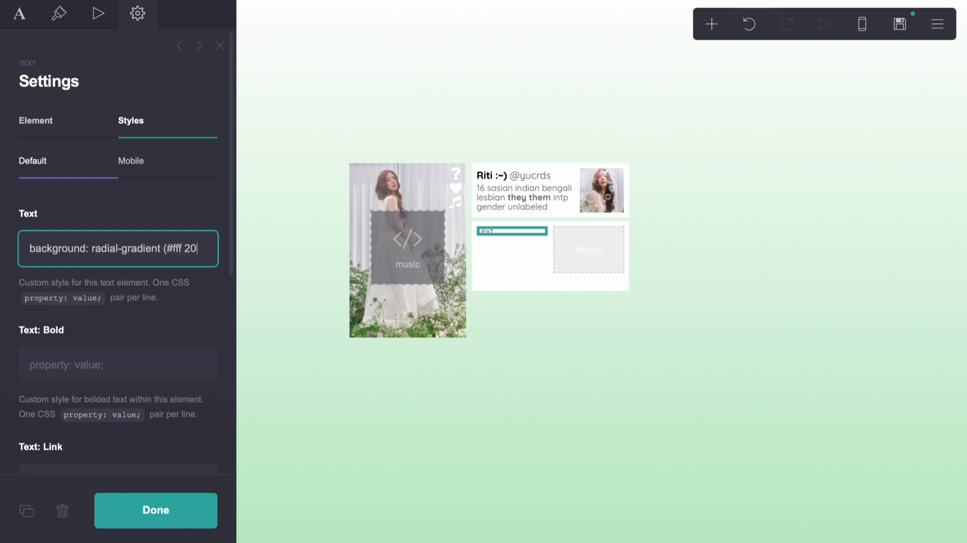
{"action": "type", "text": "%,"}
Step: Complete the text's radial gradient with the page background's green, #BEEBC8 at 100%, and remove the space before the parenthesis
{"action": "left_click", "coordinate": [270, 162]}
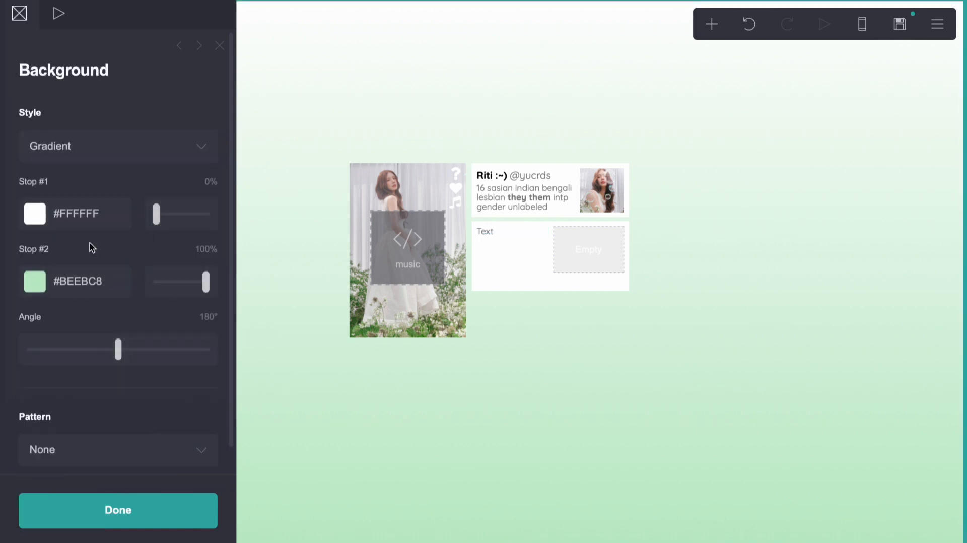
{"action": "left_click", "coordinate": [76, 280]}
{"action": "key", "text": "ctrl+c"}
{"action": "left_click", "coordinate": [507, 232]}
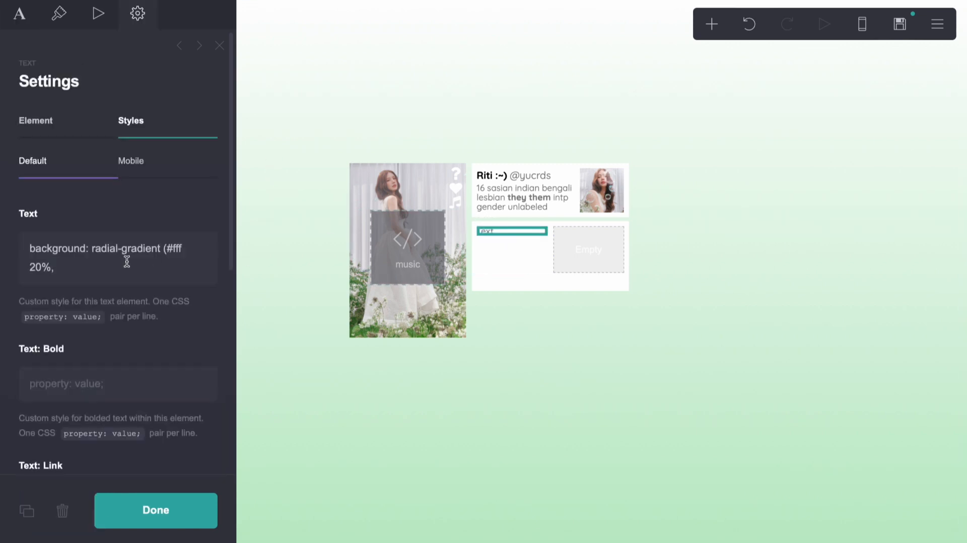
{"action": "left_click", "coordinate": [125, 262]}
{"action": "type", "text": "#"}
{"action": "key", "text": "ctrl+v"}
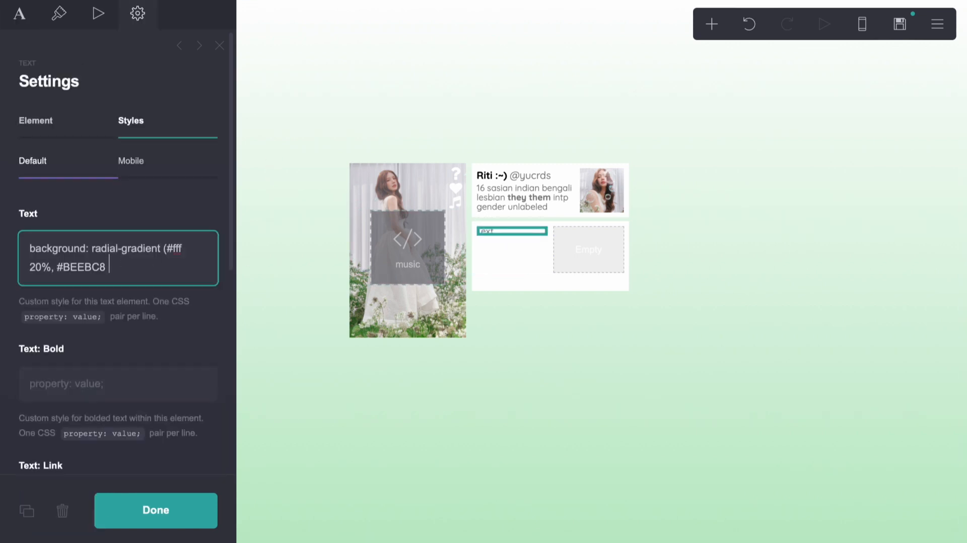
{"action": "type", "text": "100%);"}
{"action": "left_click", "coordinate": [160, 249]}
{"action": "key", "text": "Delete"}
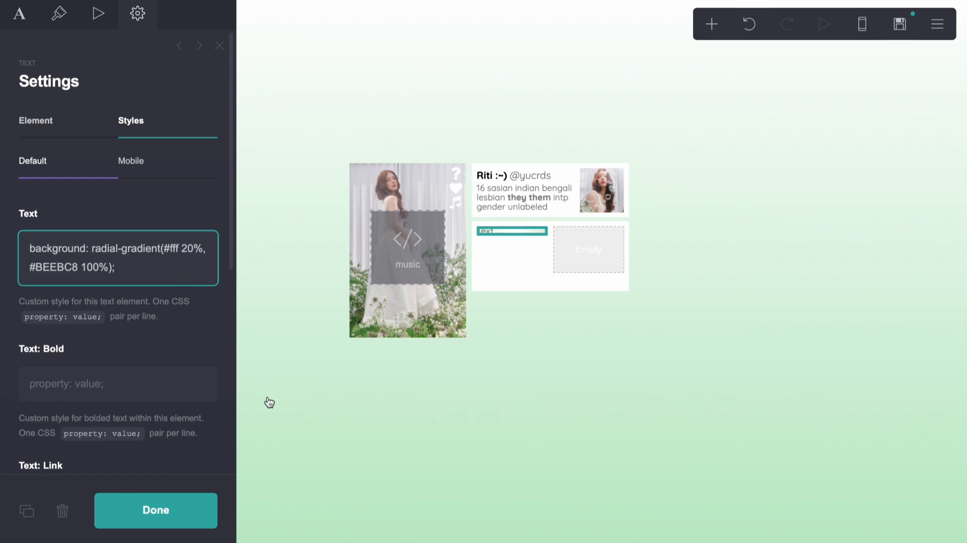
{"action": "left_click", "coordinate": [268, 401]}
{"action": "left_click", "coordinate": [379, 456]}
Step: Set the new text element's color to #000000
{"action": "left_click", "coordinate": [497, 230]}
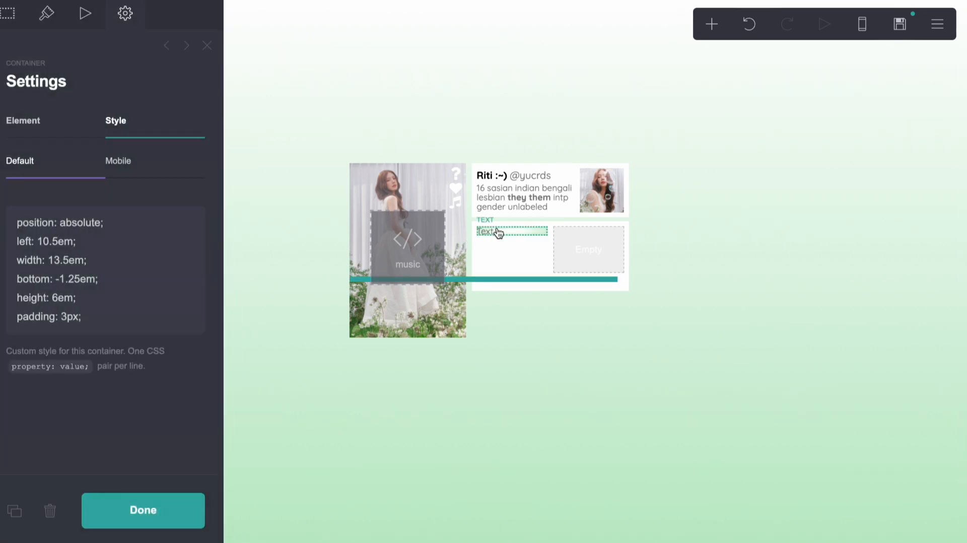
{"action": "left_click", "coordinate": [138, 271]}
{"action": "left_click", "coordinate": [59, 13]}
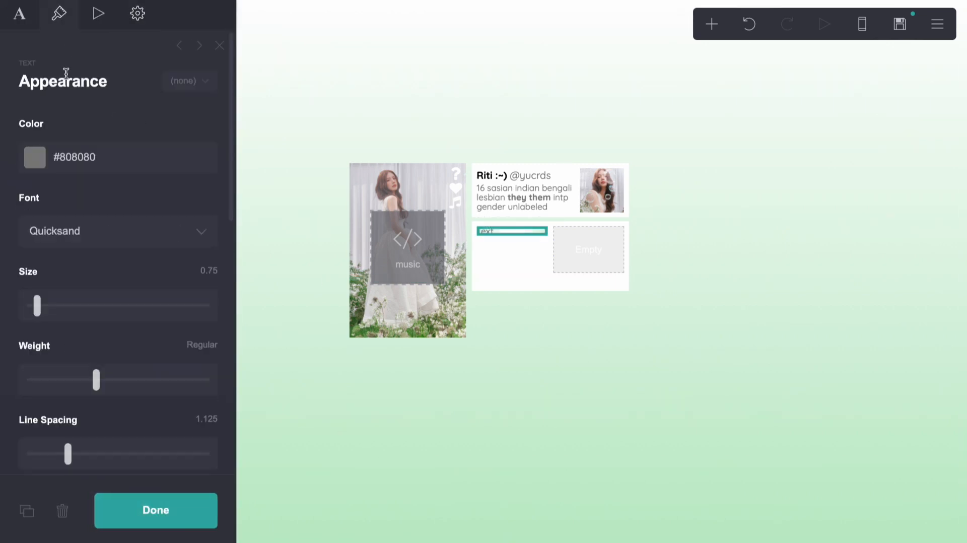
{"action": "left_click", "coordinate": [87, 157]}
{"action": "left_click", "coordinate": [335, 462]}
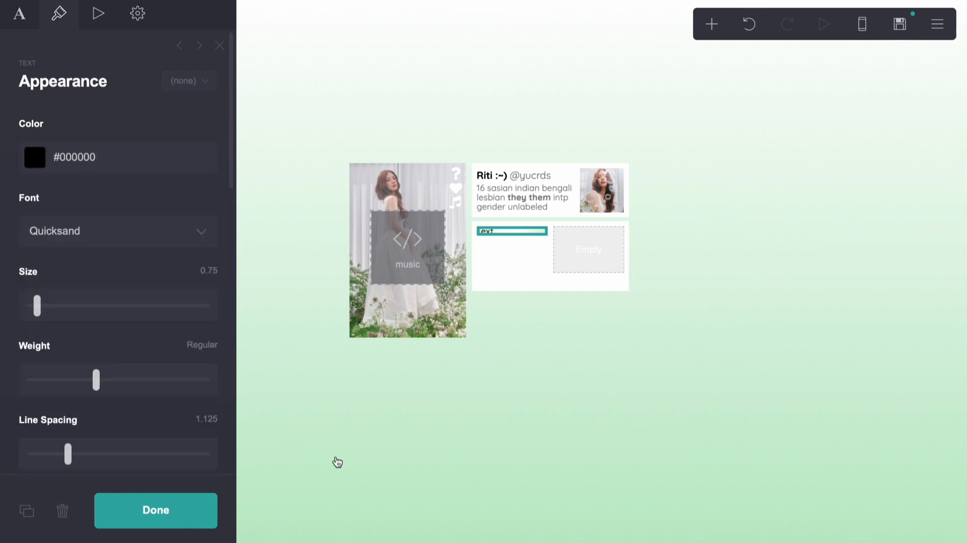
Step: Add "border-radius: 10px;" and "padding: 5px;" to the custom style of the text in the first column
{"action": "left_click", "coordinate": [509, 255]}
{"action": "left_click", "coordinate": [137, 14]}
{"action": "left_click", "coordinate": [151, 271]}
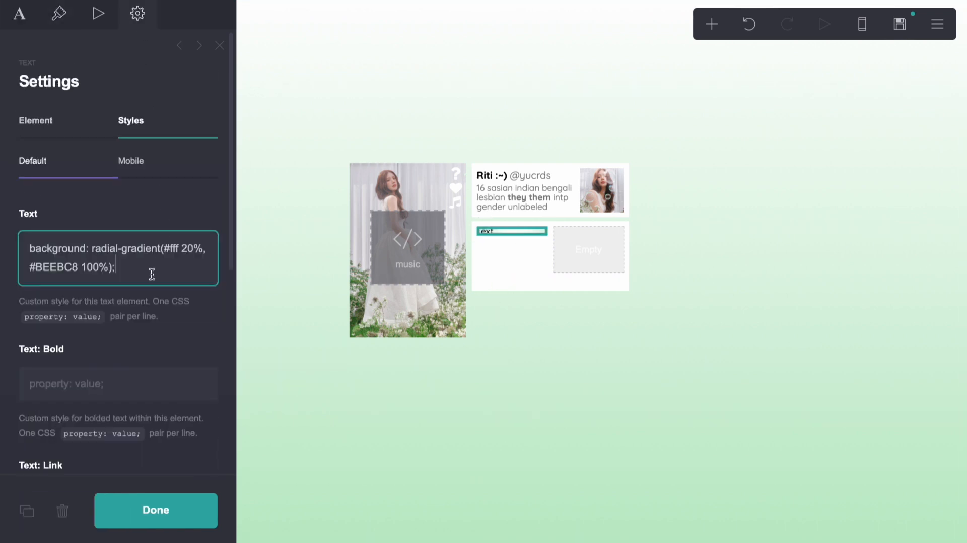
{"action": "key", "text": "Return"}
{"action": "type", "text": "border-radius:"}
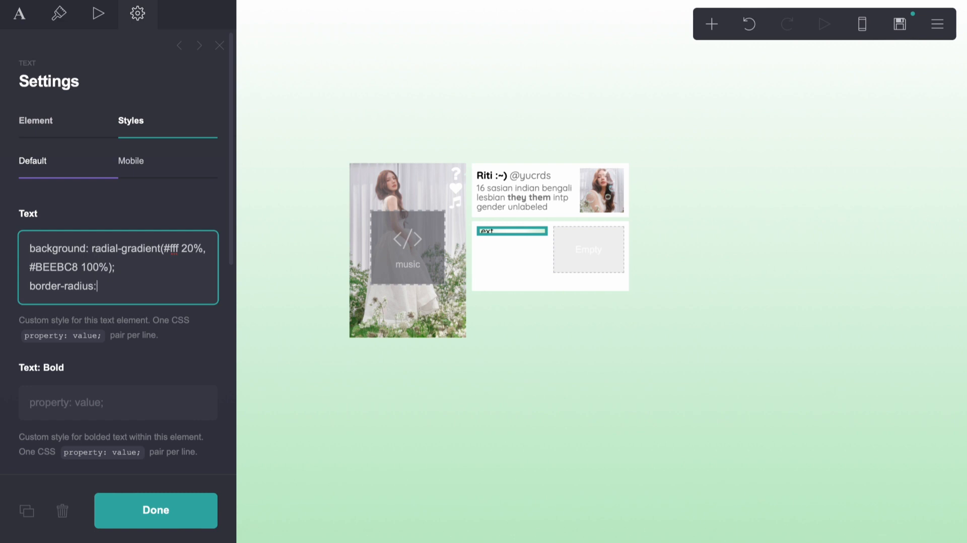
{"action": "type", "text": " 10px;"}
{"action": "key", "text": "Return"}
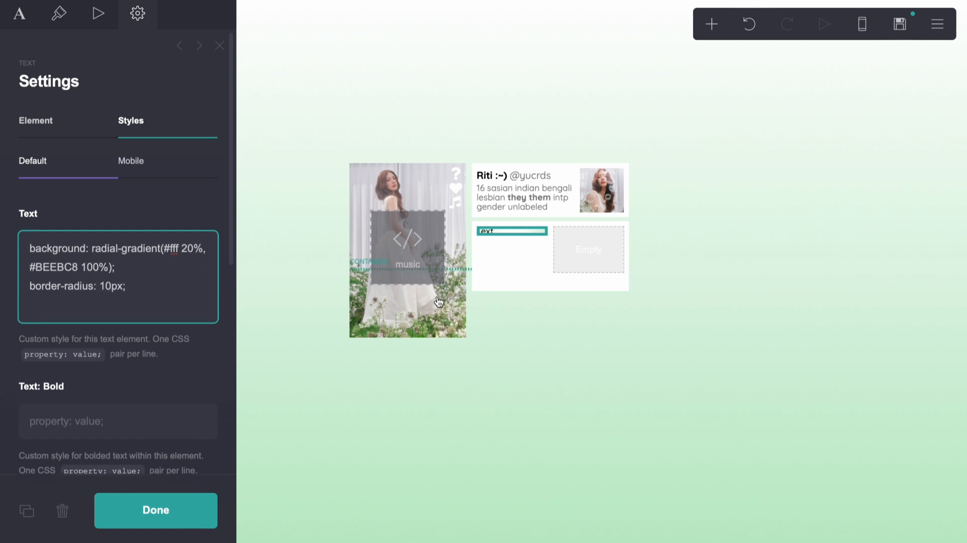
{"action": "type", "text": "padding: 5px;"}
{"action": "key", "text": "Return"}
{"action": "type", "text": "soli"}
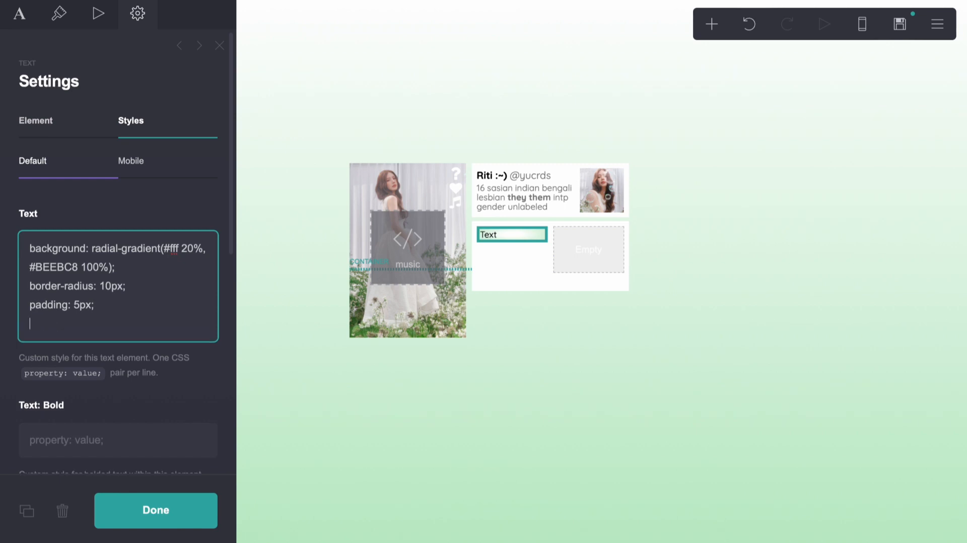
{"action": "key", "text": "BackSpace"}
{"action": "left_click", "coordinate": [608, 438]}
{"action": "left_click", "coordinate": [604, 438]}
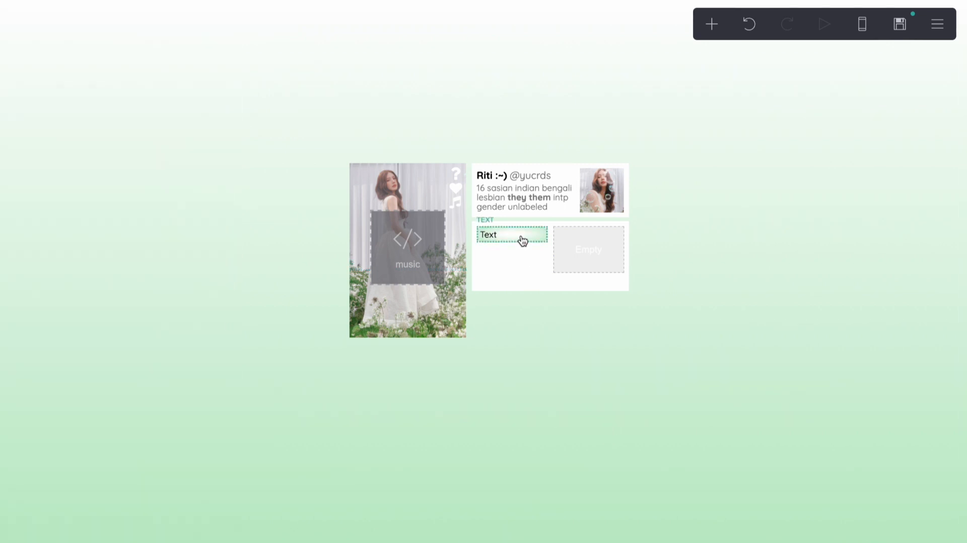
Step: Change the border-radius in the gradient text's custom style to 5px
{"action": "left_click", "coordinate": [522, 241]}
{"action": "left_click", "coordinate": [109, 286]}
{"action": "key", "text": "BackSpace"}
{"action": "key", "text": "BackSpace"}
{"action": "type", "text": "5"}
{"action": "left_click", "coordinate": [141, 313]}
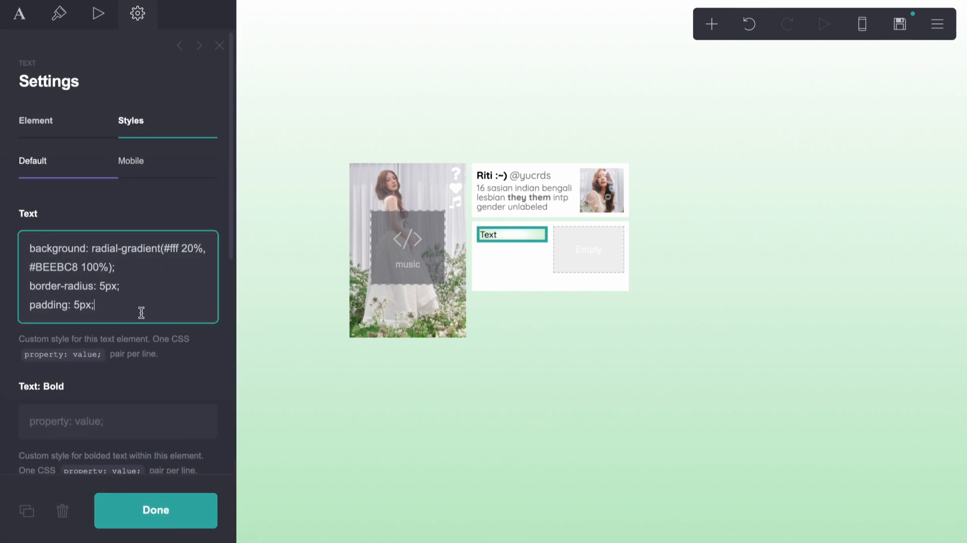
Step: Add "height: 9em;" and "overflow: auto;" to the gradient text's custom style
{"action": "key", "text": "Return"}
{"action": "type", "text": "height:"}
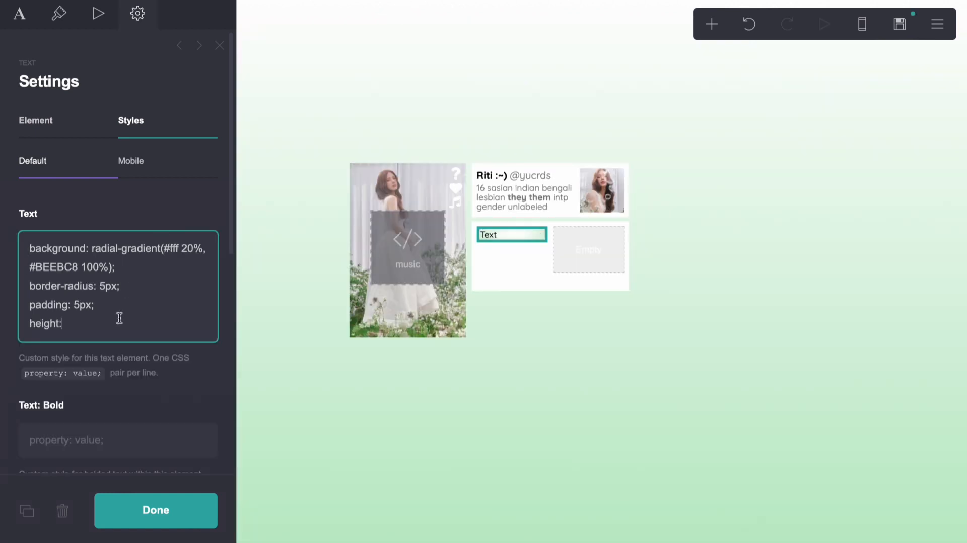
{"action": "type", "text": "9em;"}
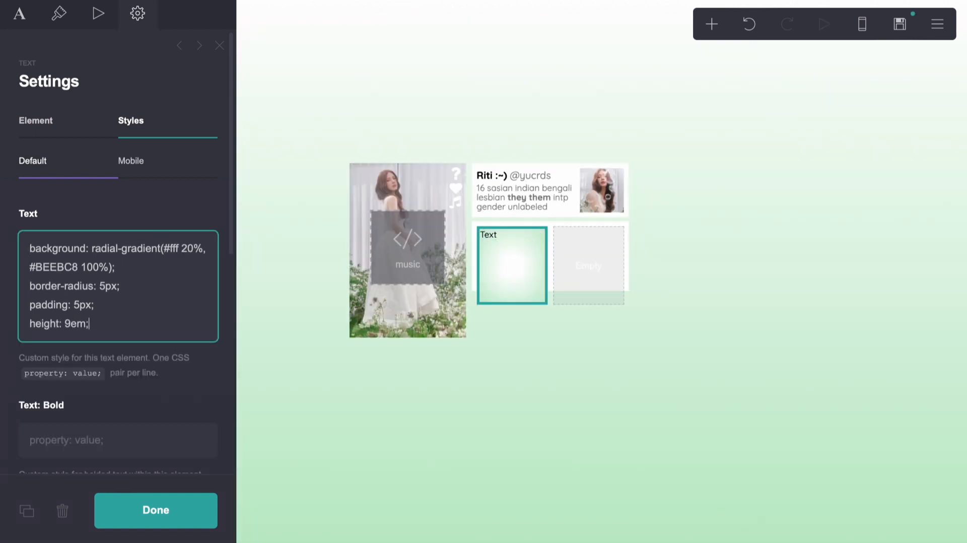
{"action": "key", "text": "Return"}
{"action": "type", "text": "sc"}
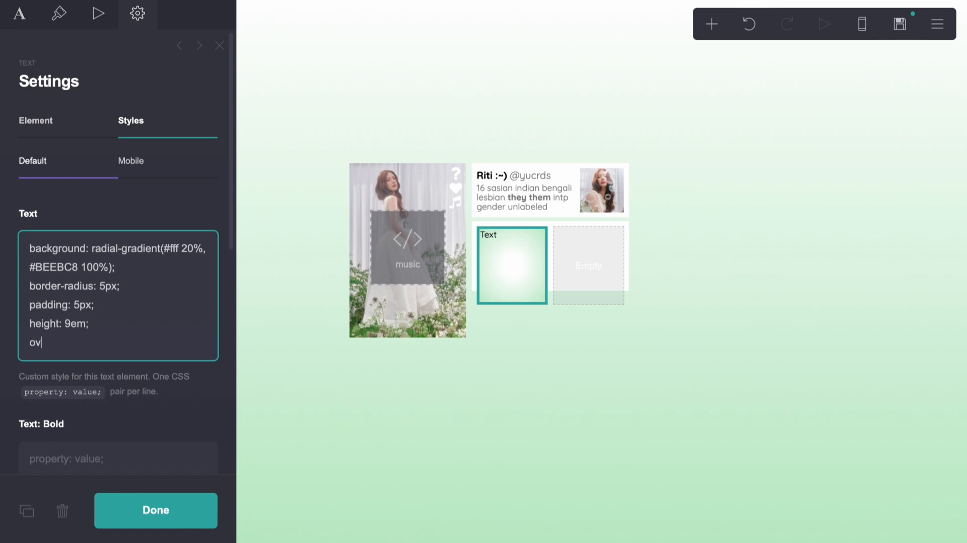
{"action": "type", "text": "erglo"}
{"action": "type", "text": "low: aut"}
{"action": "left_click", "coordinate": [425, 448]}
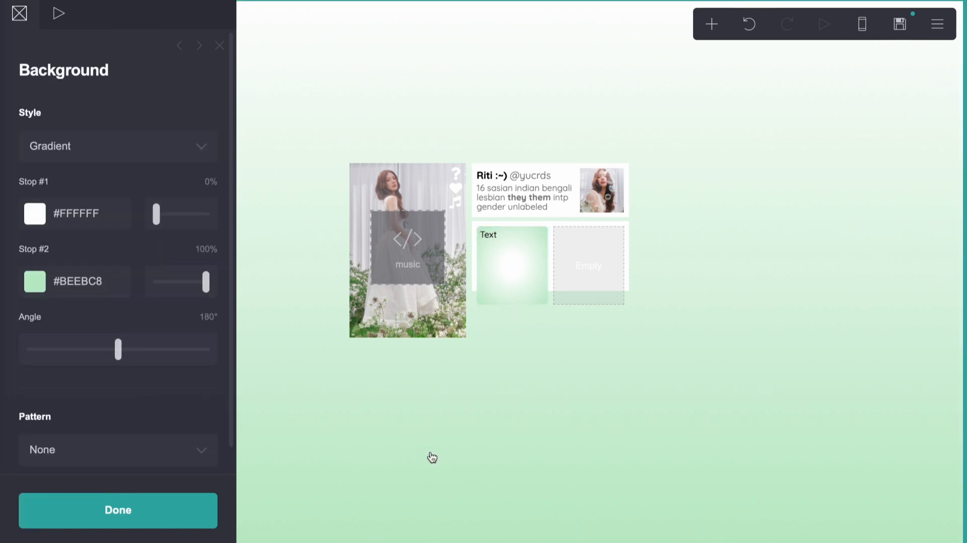
Step: Pick the lighter green #D3F2DA in the page background's second gradient stop, copy its code, and undo the background color change
{"action": "left_click", "coordinate": [524, 306]}
{"action": "left_click", "coordinate": [247, 255]}
{"action": "left_click", "coordinate": [78, 281]}
{"action": "left_click", "coordinate": [72, 314]}
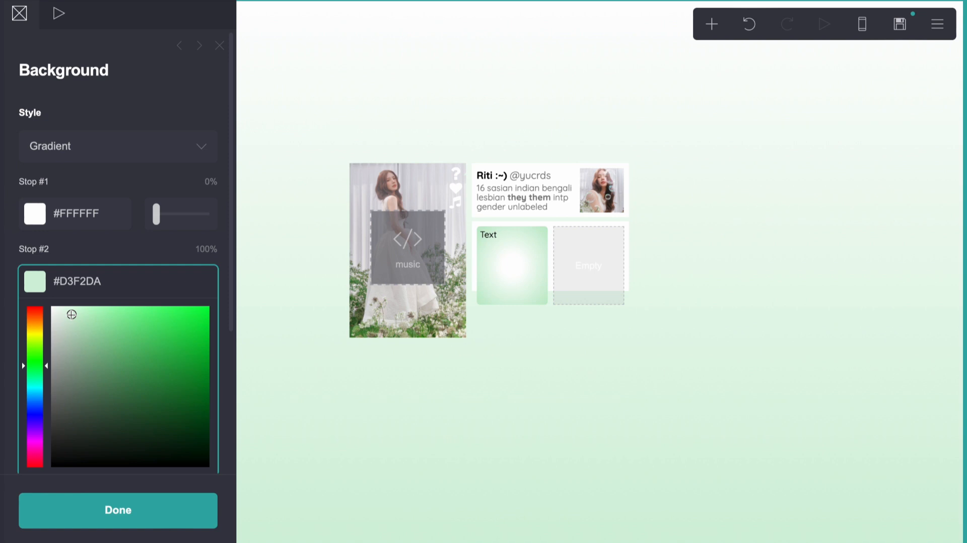
{"action": "double_click", "coordinate": [71, 281]}
{"action": "key", "text": "ctrl+c"}
{"action": "left_click", "coordinate": [749, 24]}
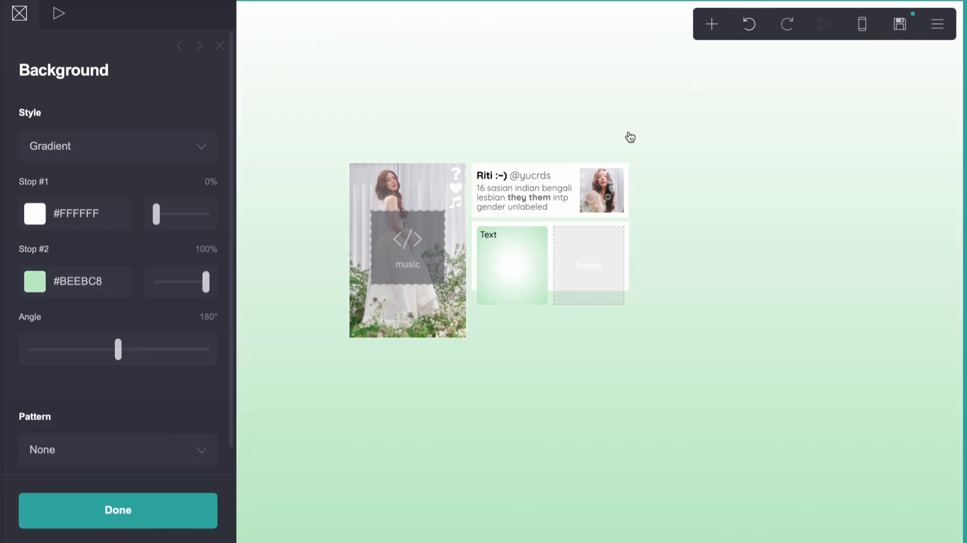
Step: Replace the green in the text's radial gradient with the copied #D3F2DA
{"action": "left_click", "coordinate": [535, 276]}
{"action": "left_click", "coordinate": [49, 274]}
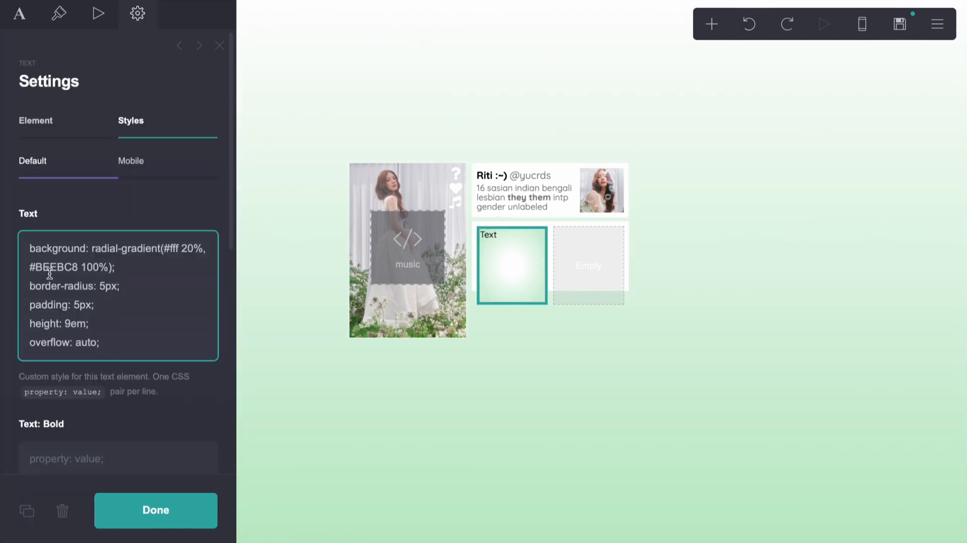
{"action": "double_click", "coordinate": [49, 274]}
{"action": "key", "text": "ctrl+v"}
{"action": "left_click", "coordinate": [382, 397]}
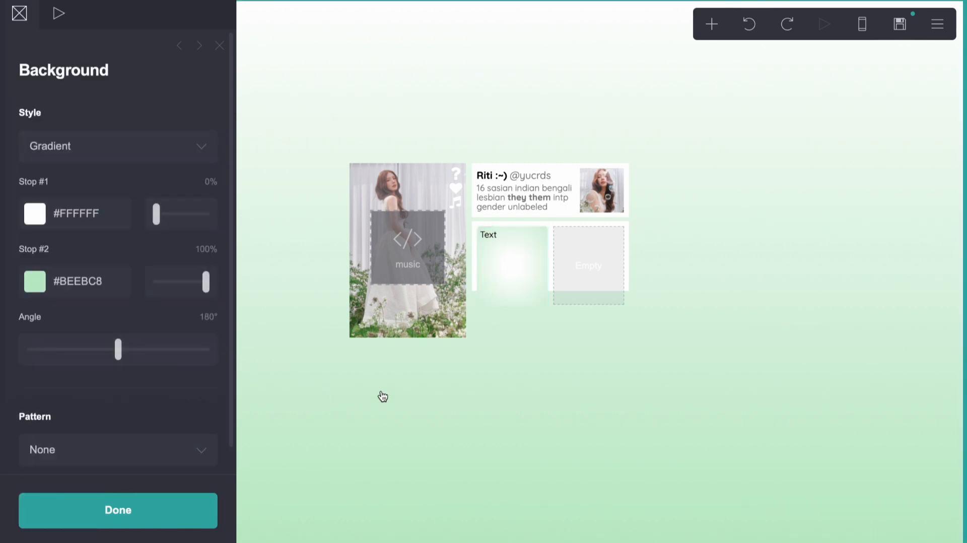
Step: Set the height in the gradient text's custom style to 7em
{"action": "left_click", "coordinate": [530, 266]}
{"action": "left_click", "coordinate": [72, 323]}
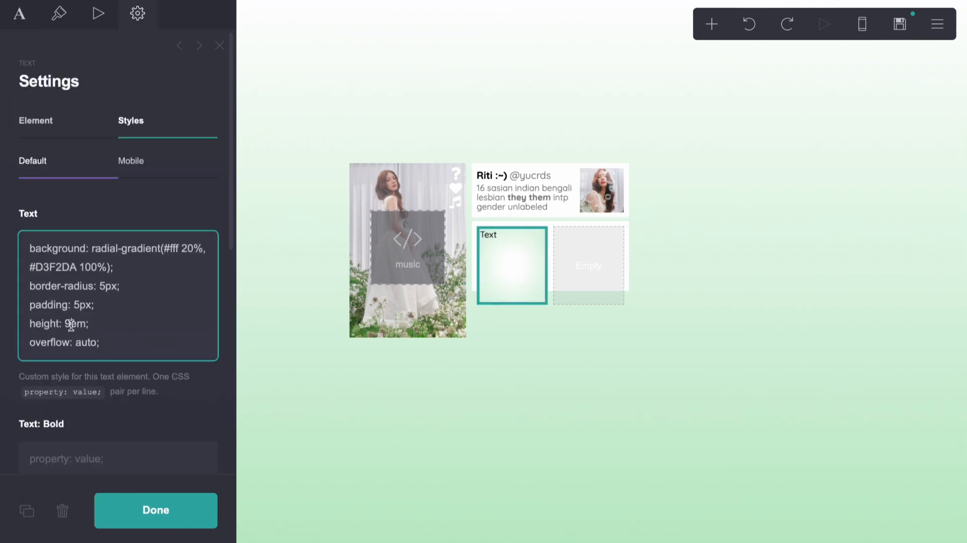
{"action": "key", "text": "BackSpace"}
{"action": "type", "text": "7"}
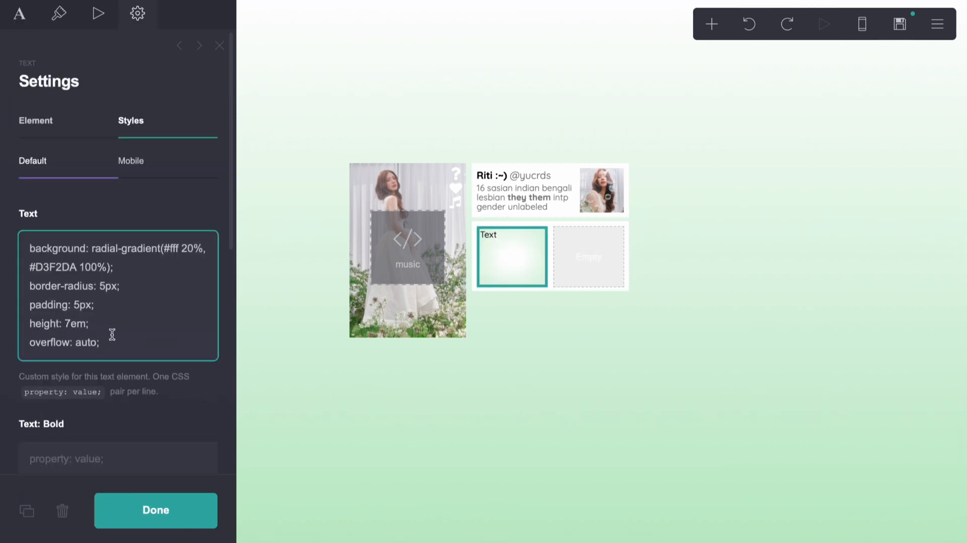
{"action": "left_click", "coordinate": [373, 428]}
{"action": "left_click", "coordinate": [624, 215]}
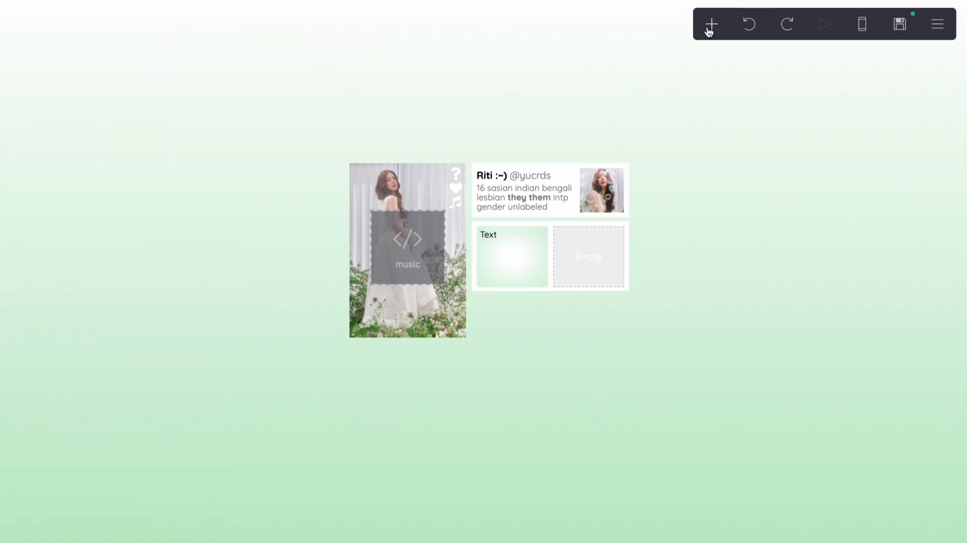
Step: Add an image element to the empty second column and upload twitter_FQm_GLQaUAIrujc.jpg into it
{"action": "left_click", "coordinate": [711, 24]}
{"action": "left_click", "coordinate": [568, 119]}
{"action": "left_click_drag", "start_coordinate": [512, 297], "coordinate": [617, 163]}
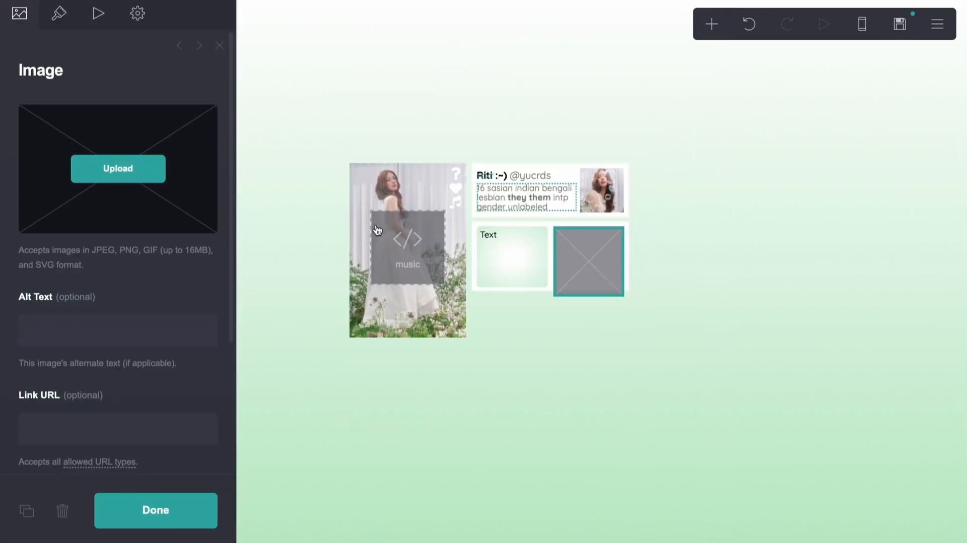
{"action": "left_click", "coordinate": [209, 220]}
{"action": "left_click", "coordinate": [340, 259]}
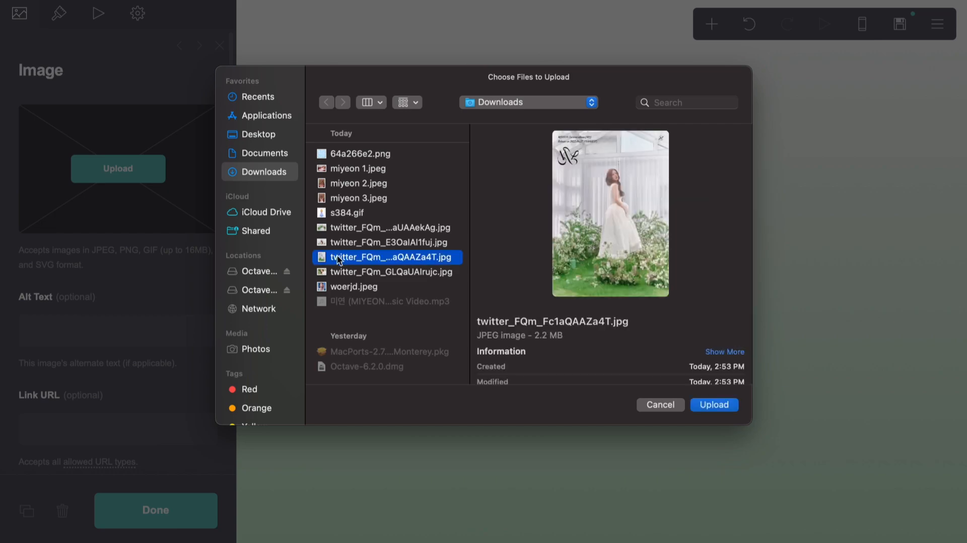
{"action": "left_click", "coordinate": [338, 272]}
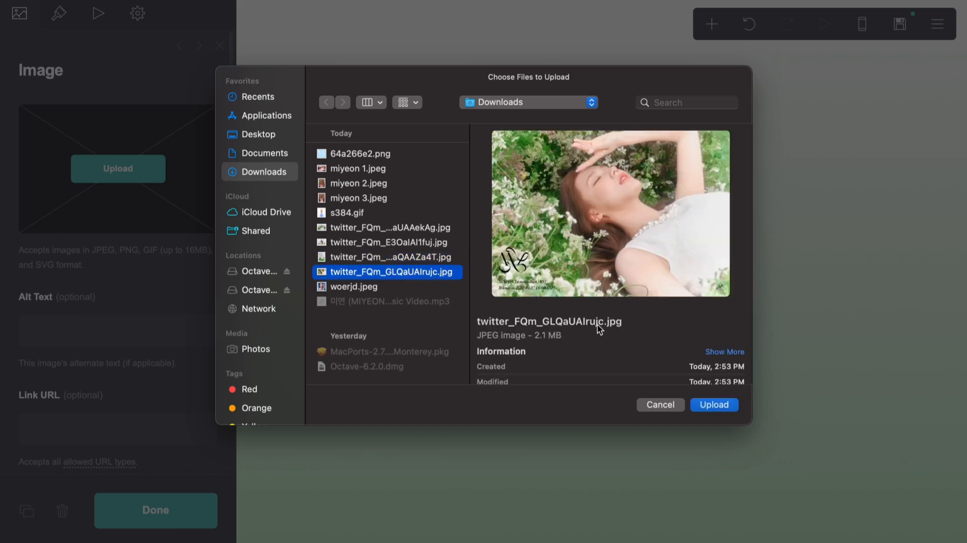
{"action": "left_click", "coordinate": [710, 405]}
Step: Crop the uploaded photo around the woman's face, raised hand and shoulder, and accept the crop
{"action": "left_click_drag", "start_coordinate": [455, 212], "coordinate": [388, 132]}
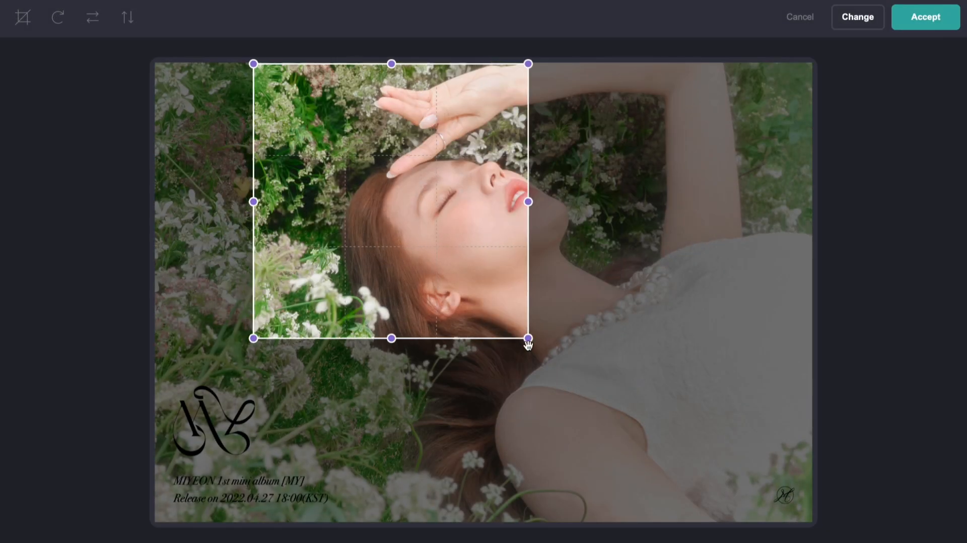
{"action": "left_click_drag", "start_coordinate": [529, 340], "coordinate": [632, 393]}
{"action": "left_click_drag", "start_coordinate": [554, 361], "coordinate": [623, 350]}
{"action": "left_click", "coordinate": [926, 19]}
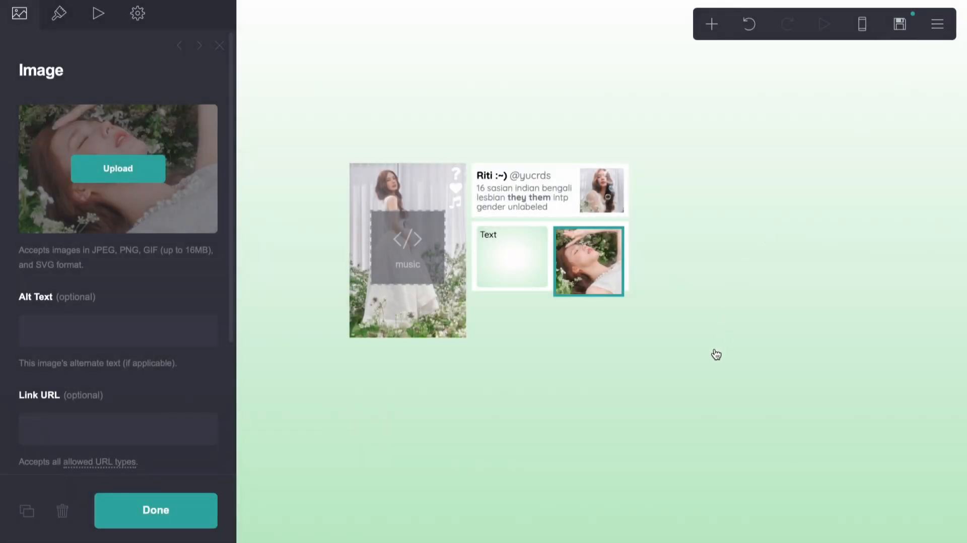
{"action": "left_click", "coordinate": [715, 351]}
Step: Give the image in the second column the custom style "height: 4em;"
{"action": "left_click", "coordinate": [598, 290]}
{"action": "left_click", "coordinate": [138, 13]}
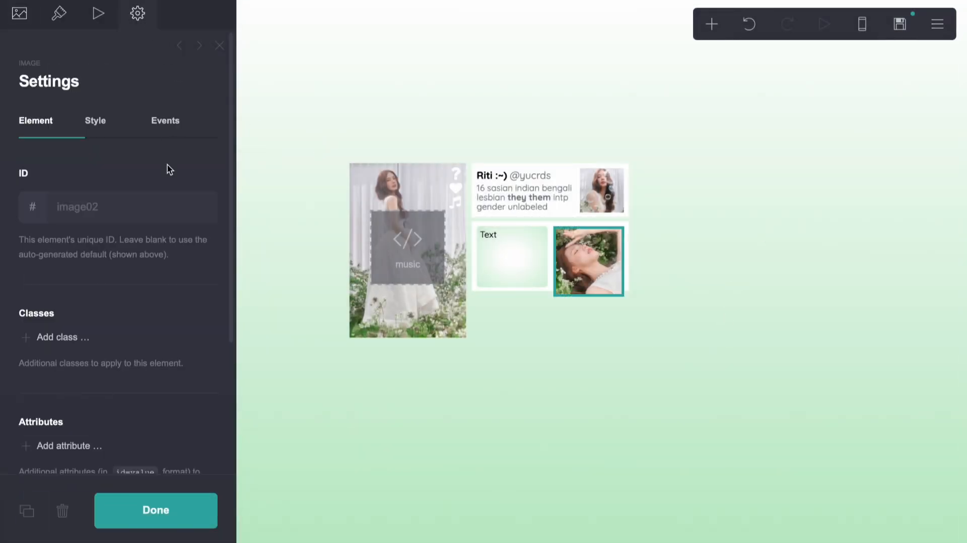
{"action": "left_click", "coordinate": [126, 132]}
{"action": "left_click", "coordinate": [113, 216]}
{"action": "type", "text": "height"}
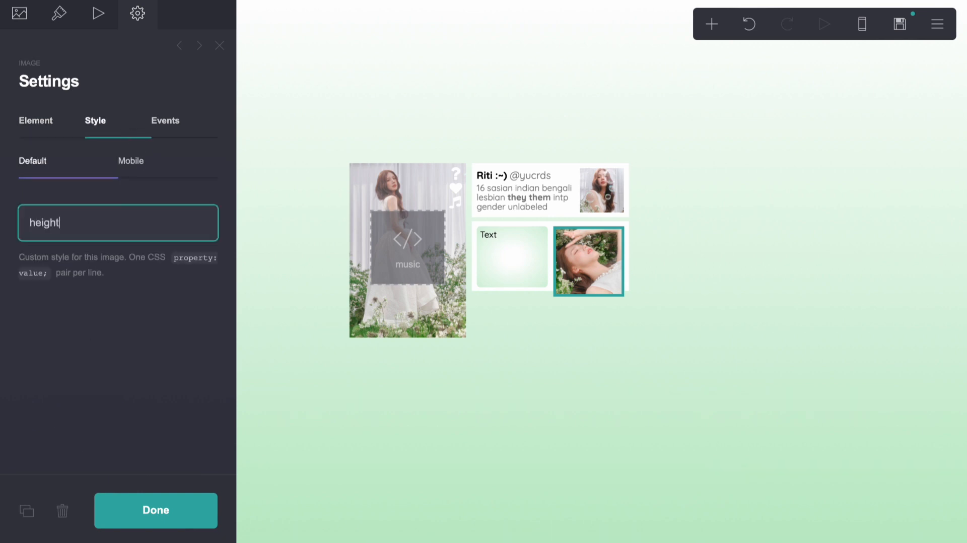
{"action": "type", "text": ": 4em;"}
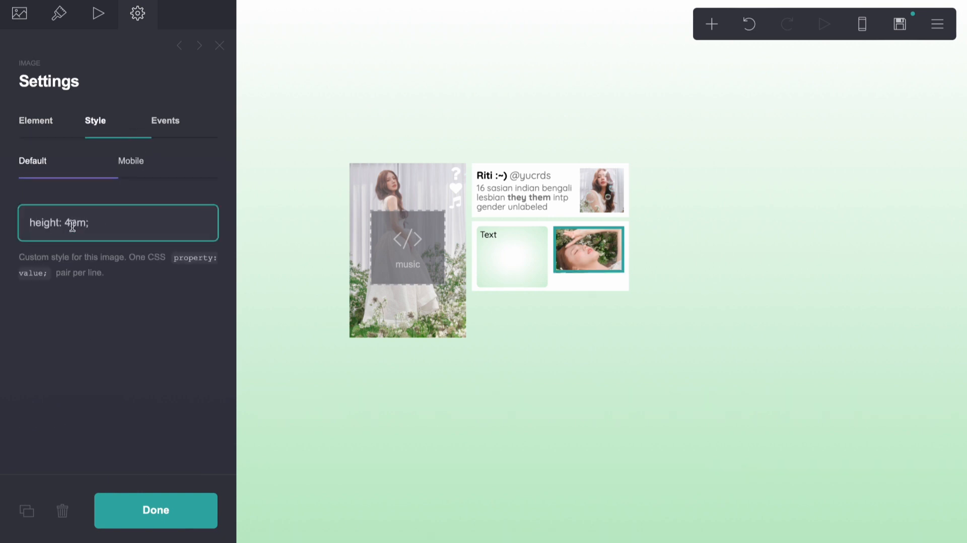
Step: Adjust the height in the second-column image's custom style to 5.2em
{"action": "left_click", "coordinate": [73, 226]}
{"action": "key", "text": "BackSpace"}
{"action": "type", "text": "5"}
{"action": "key", "text": "BackSpace"}
{"action": "type", "text": "5"}
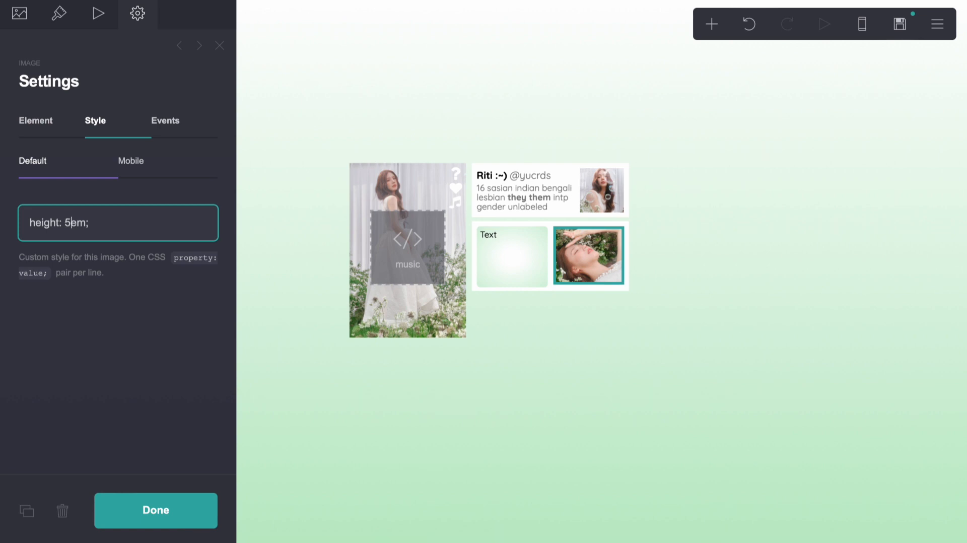
{"action": "type", "text": ".5"}
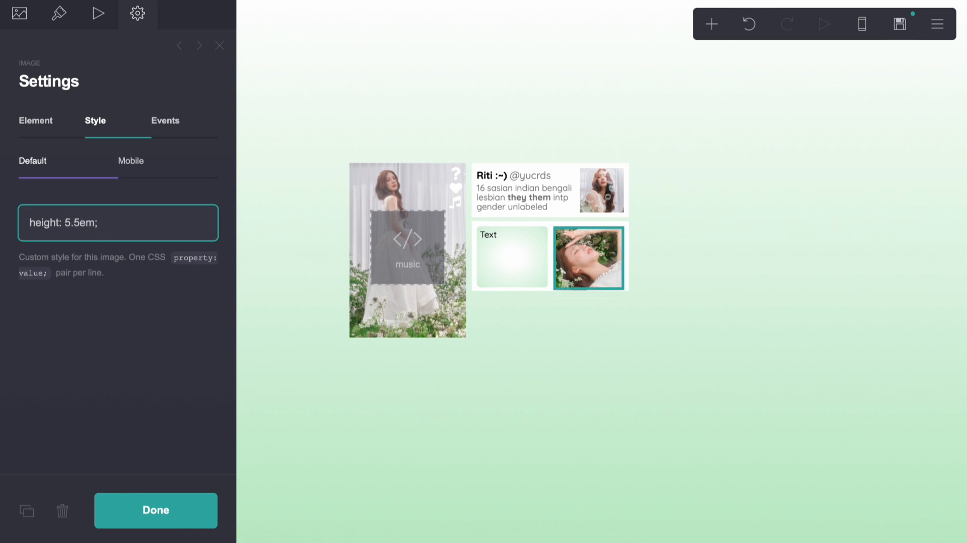
{"action": "key", "text": "BackSpace"}
{"action": "type", "text": "3"}
{"action": "key", "text": "BackSpace"}
{"action": "type", "text": "2"}
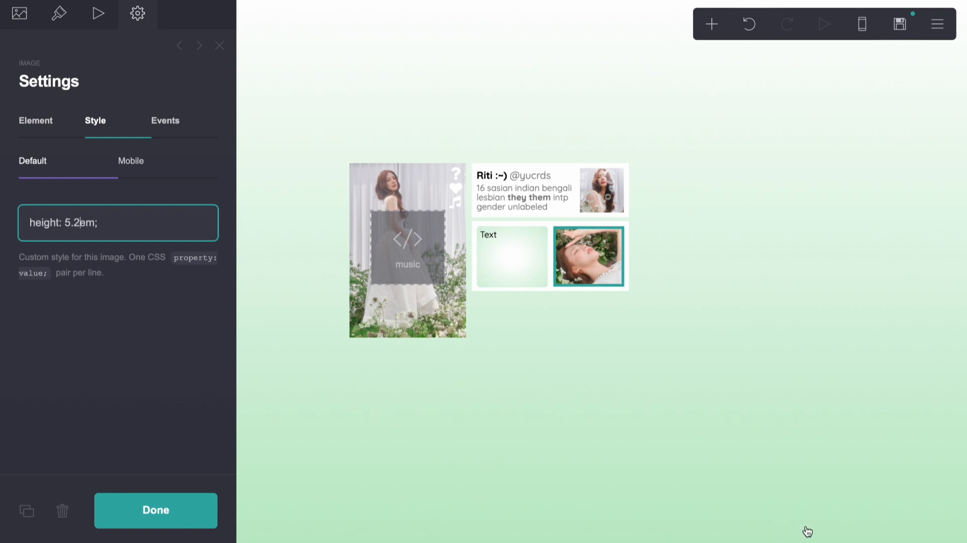
{"action": "left_click", "coordinate": [528, 382]}
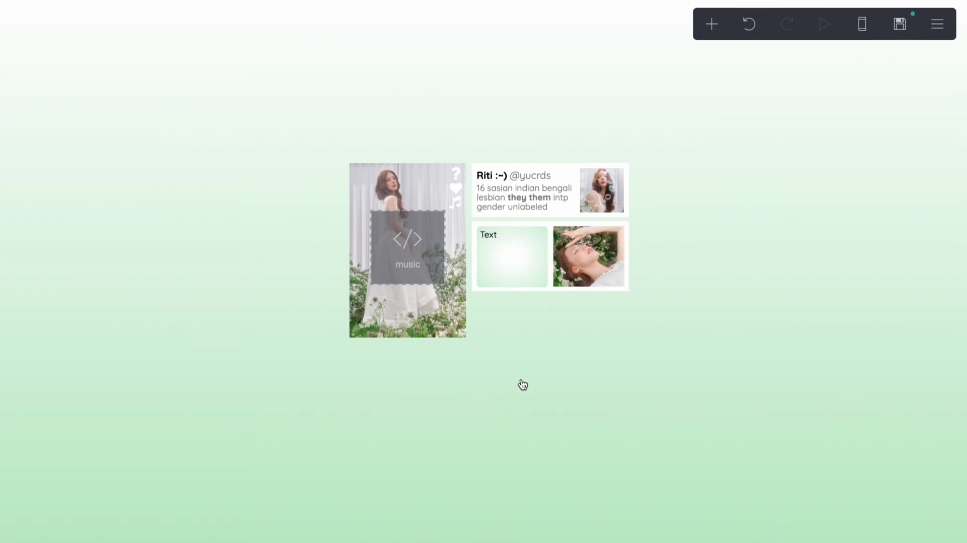
Step: Give highlighted text in the gradient text element the custom style "background: #fff;" and "border: 2px solid #000;"
{"action": "left_click", "coordinate": [521, 250]}
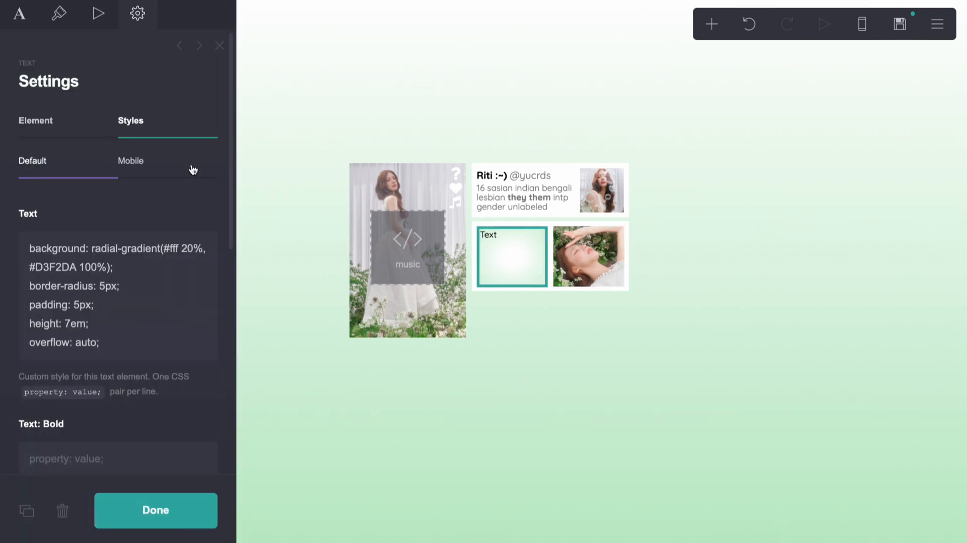
{"action": "scroll", "coordinate": [161, 216], "scroll_direction": "down", "scroll_amount": 8}
{"action": "left_click", "coordinate": [104, 257]}
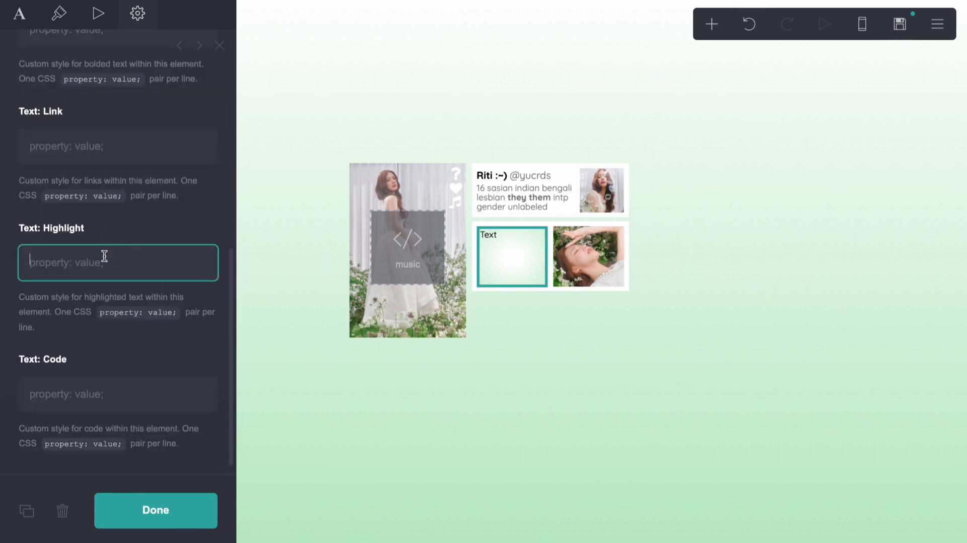
{"action": "type", "text": "background: #fff;"}
{"action": "key", "text": "Return"}
{"action": "type", "text": "b"}
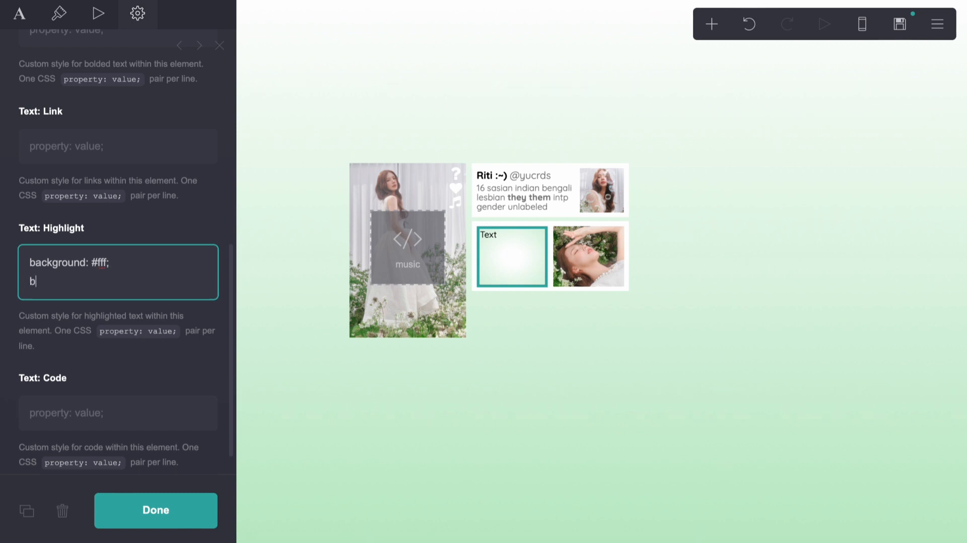
{"action": "type", "text": "order: 2px solid #000;"}
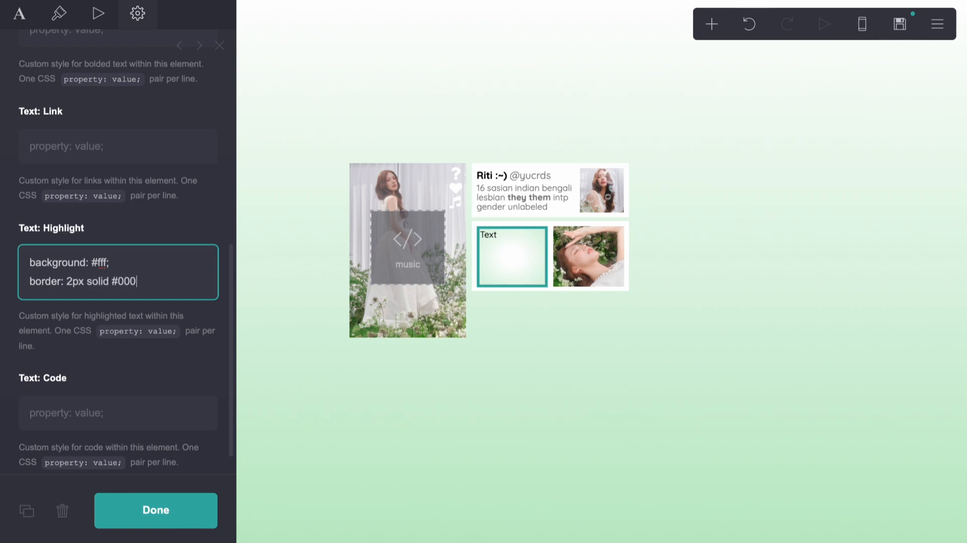
{"action": "key", "text": "Return"}
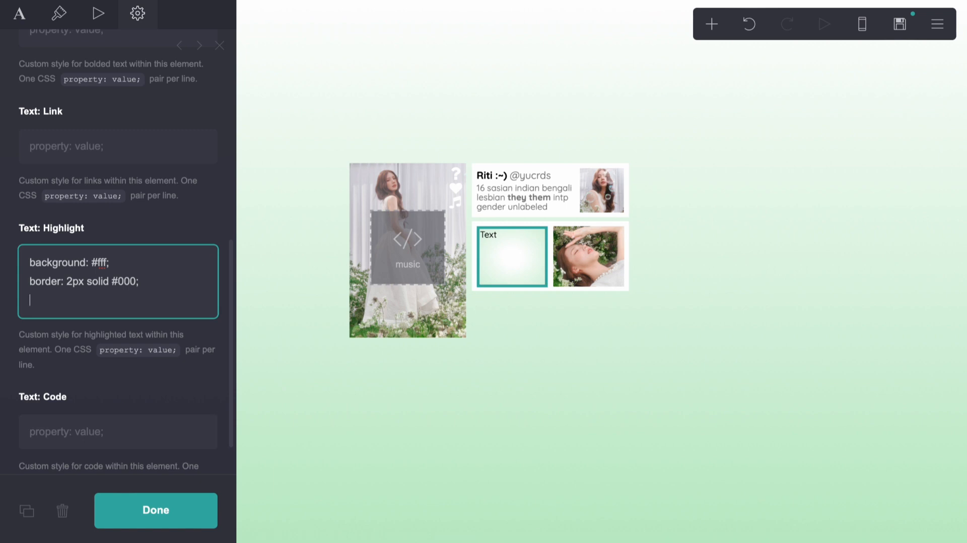
Step: Add "font-size: 1em;" and "border-radius: 5px;" to the gradient text element's highlighted-text style
{"action": "type", "text": "font-size: 1em;"}
{"action": "key", "text": "Return"}
{"action": "type", "text": "borde"}
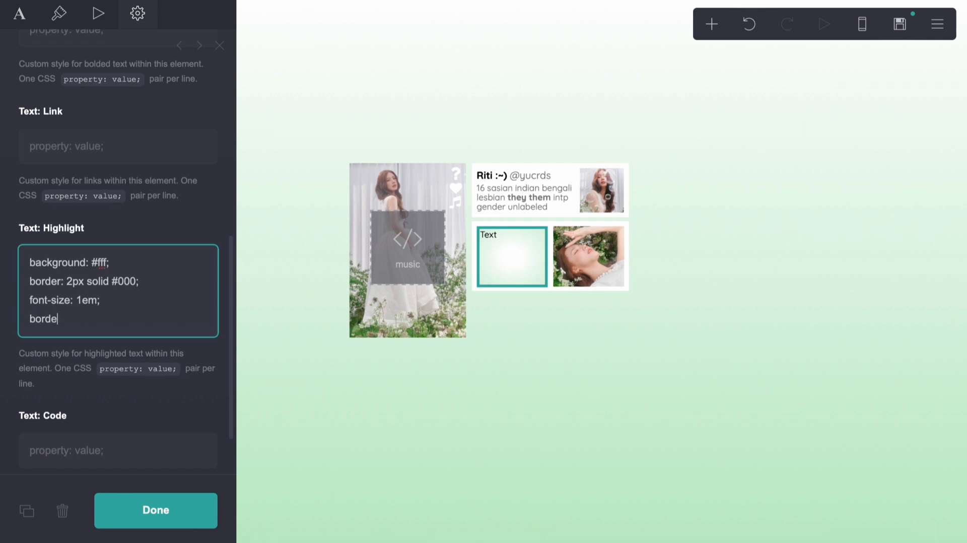
{"action": "type", "text": "r-radiu"}
{"action": "key", "text": "BackSpace"}
{"action": "type", "text": "ius"}
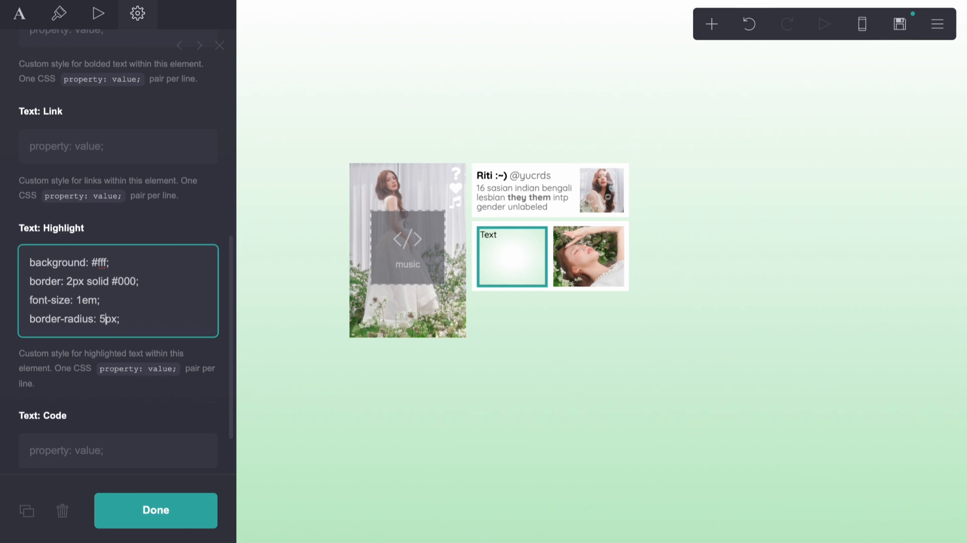
{"action": "left_click", "coordinate": [166, 321]}
Step: Try giving the highlighted-text style separate "padding-top: 3px;" and "padding-bottom: 3px;" lines, duplicating the padding line for further sides
{"action": "key", "text": "Return"}
{"action": "type", "text": "padding-ot"}
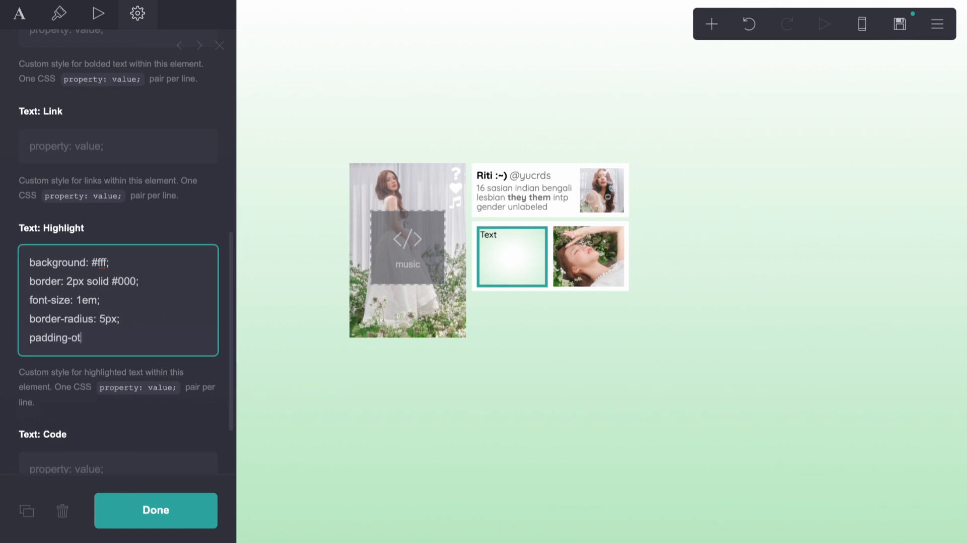
{"action": "key", "text": "BackSpace"}
{"action": "key", "text": "BackSpace"}
{"action": "type", "text": "top: 3px;"}
{"action": "left_click_drag", "start_coordinate": [112, 337], "coordinate": [30, 337]}
{"action": "key", "text": "ctrl+c"}
{"action": "left_click", "coordinate": [122, 338]}
{"action": "key", "text": "Return"}
{"action": "key", "text": "ctrl+v"}
{"action": "double_click", "coordinate": [80, 358]}
{"action": "key", "text": "BackSpace"}
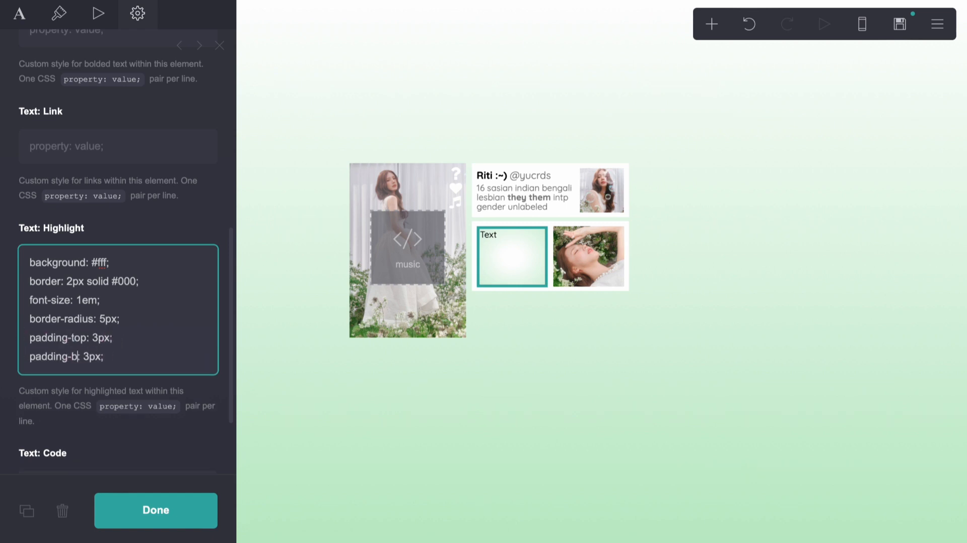
{"action": "type", "text": "bottom:"}
{"action": "left_click", "coordinate": [147, 358]}
{"action": "key", "text": "Return"}
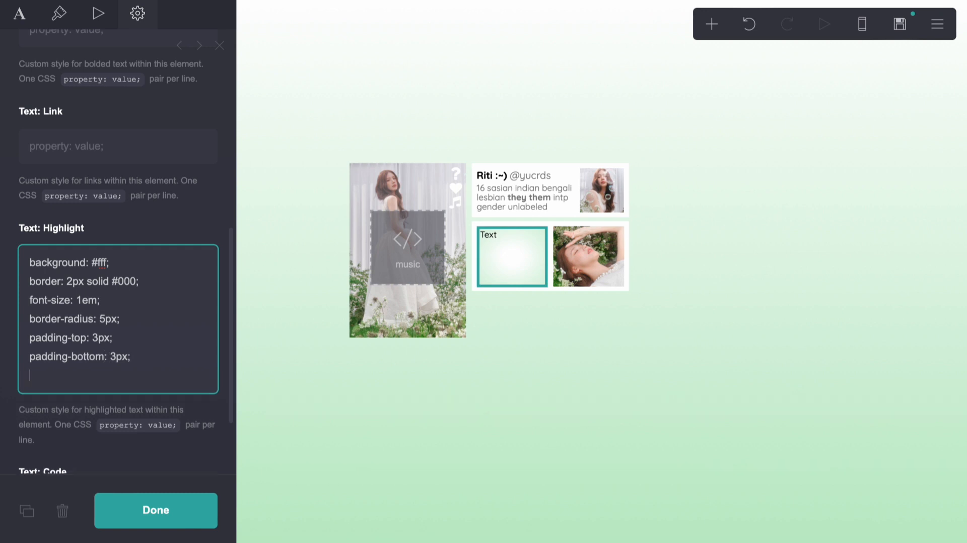
{"action": "key", "text": "ctrl+v"}
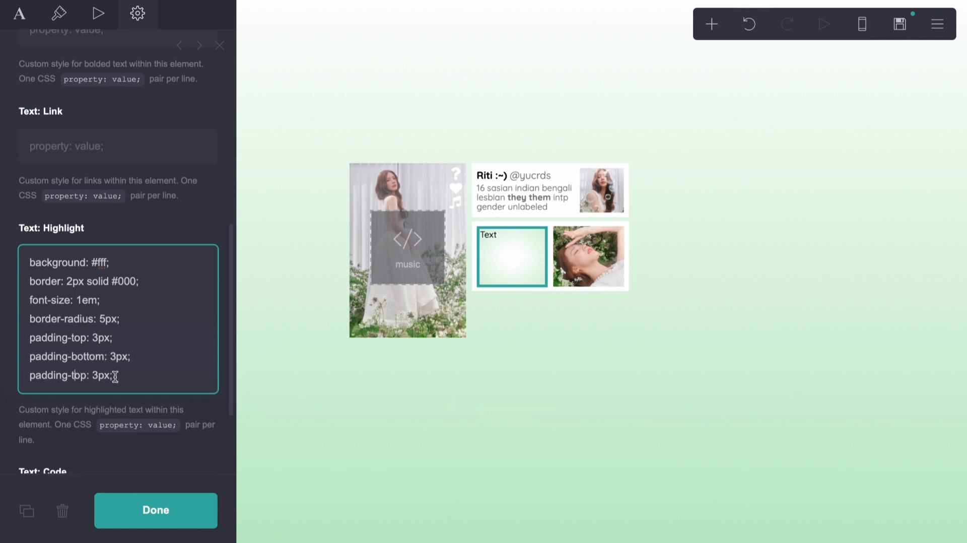
Step: Replace the separate padding lines in the highlighted-text style with a single "padding: 3px;"
{"action": "left_click_drag", "start_coordinate": [141, 380], "coordinate": [72, 331]}
{"action": "key", "text": "BackSpace"}
{"action": "key", "text": "BackSpace"}
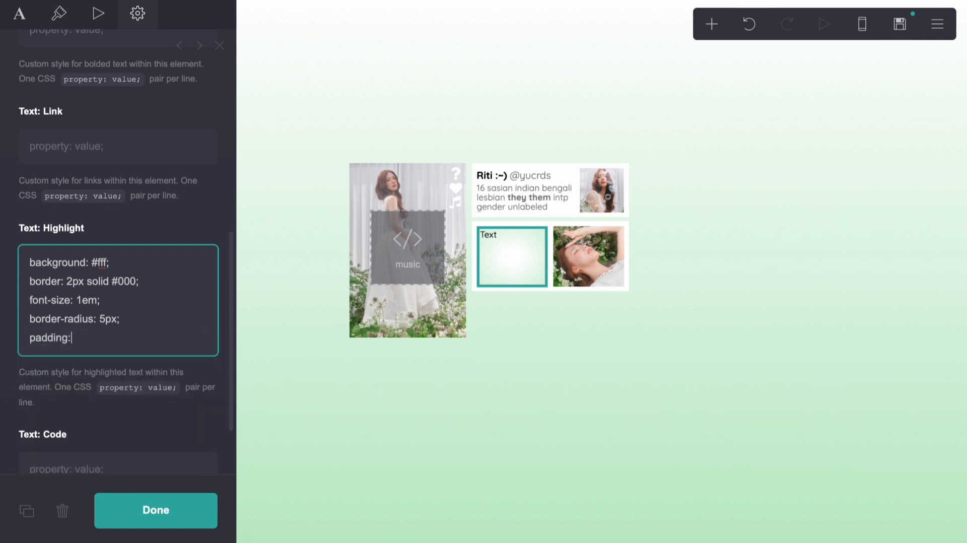
{"action": "type", "text": ": 3px;"}
{"action": "left_click", "coordinate": [312, 398]}
Step: Set the gradient text element's content to the bold, highlighted heading "==**TO KNOW**=="
{"action": "left_click", "coordinate": [478, 276]}
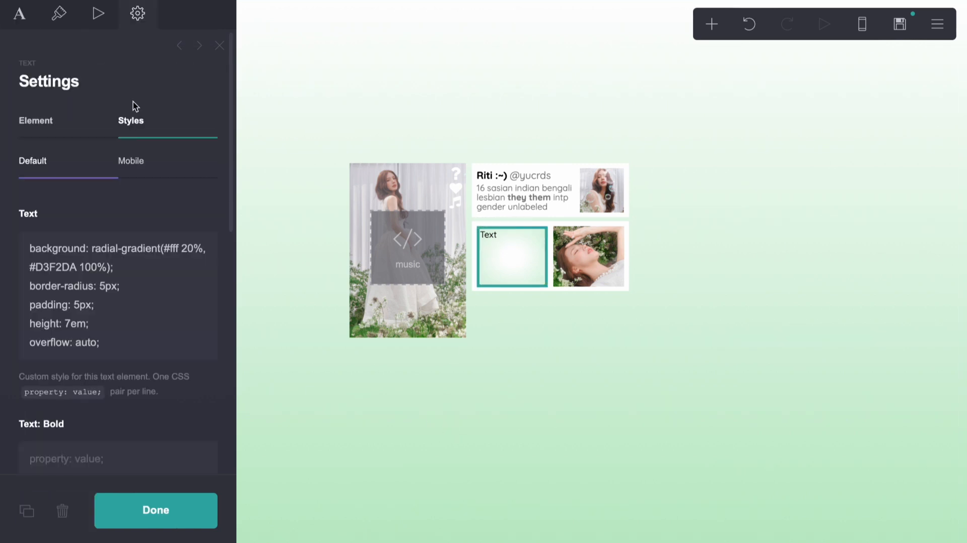
{"action": "left_click", "coordinate": [19, 14]}
{"action": "type", "text": "==**T"}
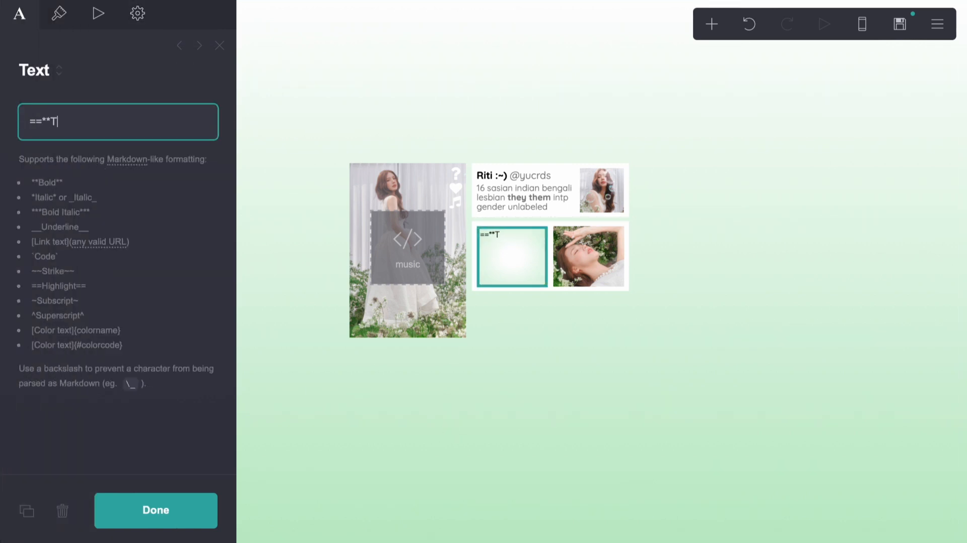
{"action": "type", "text": "O KNOW**=="}
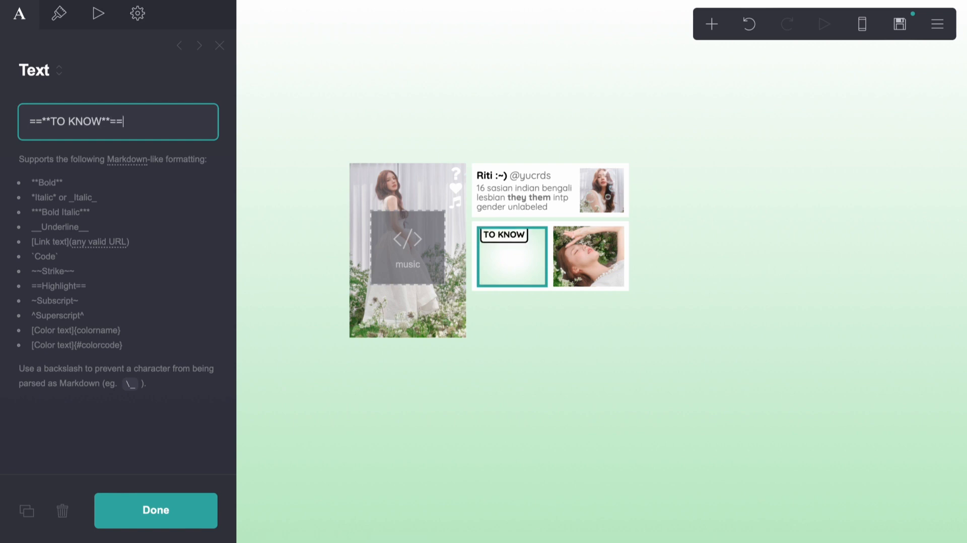
Step: Add "font-size: .875em;" to the TO KNOW text element's main custom style
{"action": "left_click", "coordinate": [70, 25]}
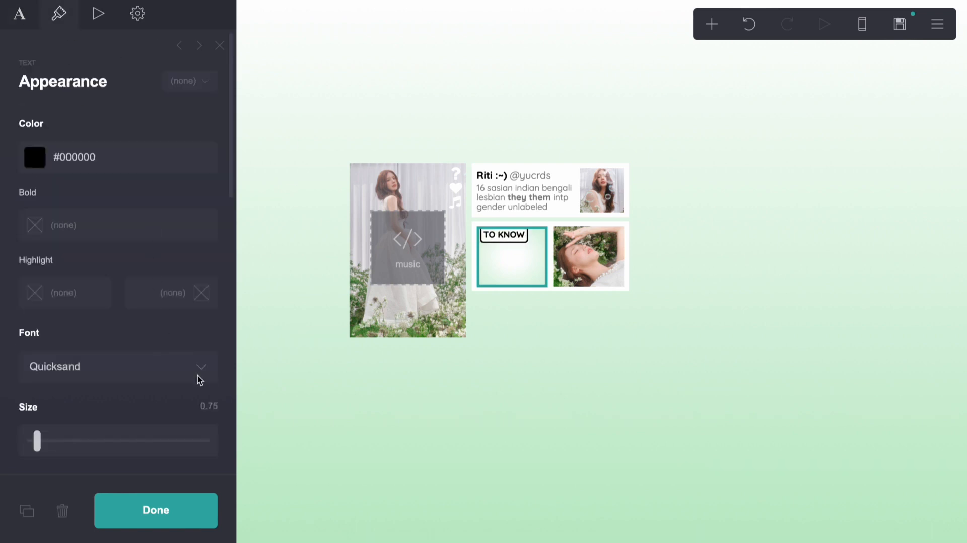
{"action": "left_click", "coordinate": [209, 403]}
{"action": "key", "text": "Return"}
{"action": "left_click", "coordinate": [138, 14]}
{"action": "left_click", "coordinate": [125, 337]}
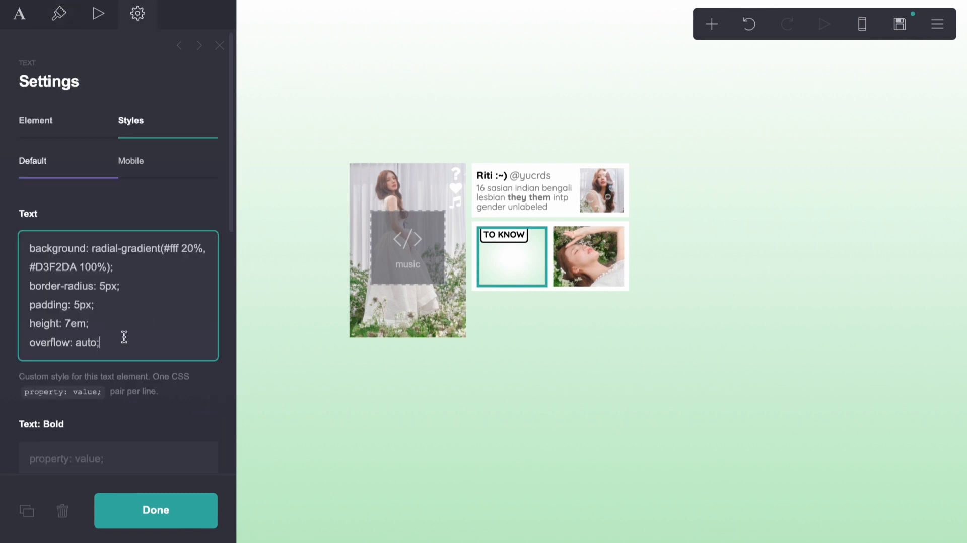
{"action": "key", "text": "Return"}
{"action": "type", "text": "font-size: ."}
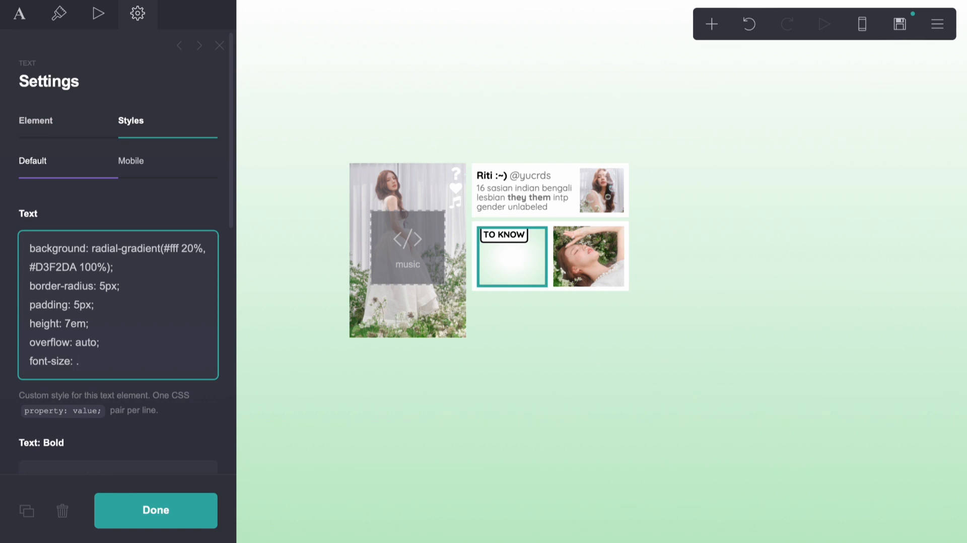
{"action": "type", "text": "875em;"}
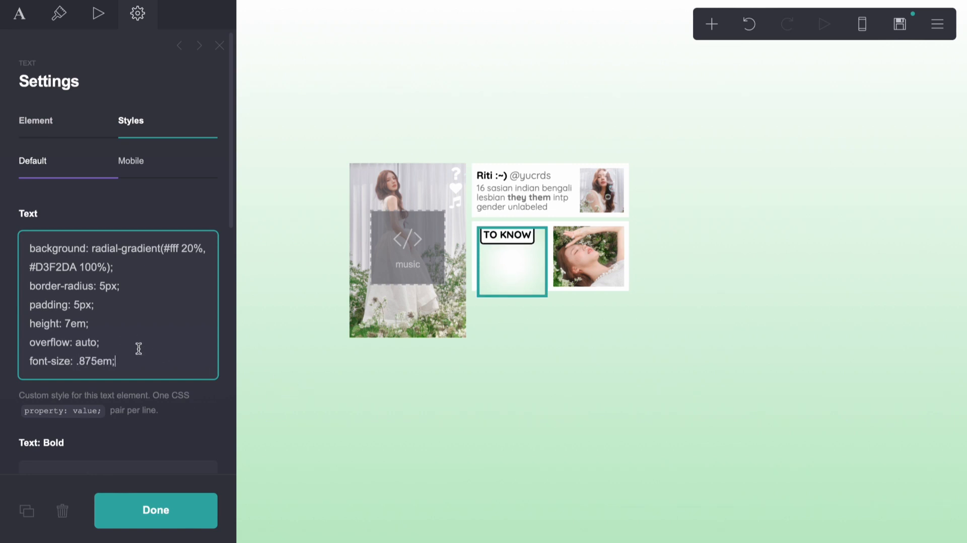
Step: Set the height in the TO KNOW text element's custom style to 6em and deselect the element
{"action": "left_click", "coordinate": [69, 324]}
{"action": "key", "text": "BackSpace"}
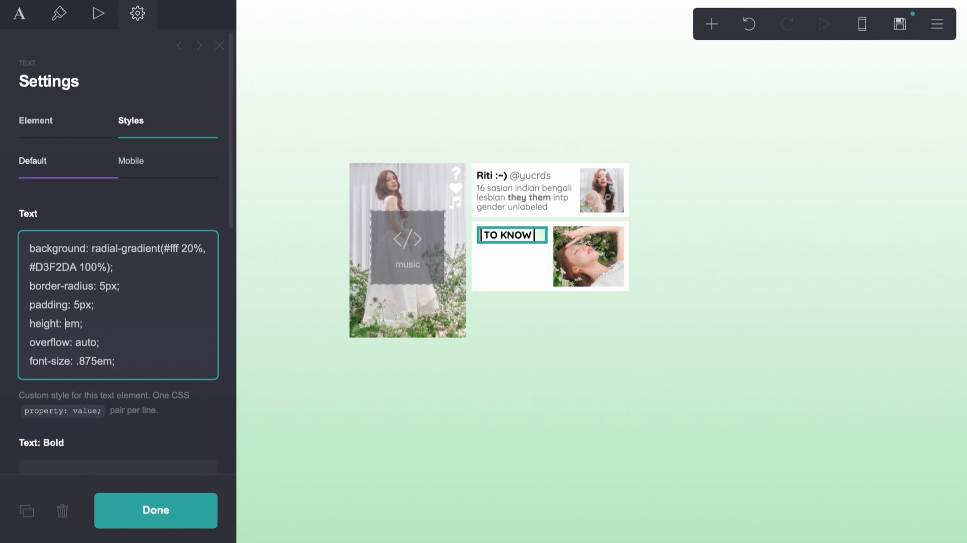
{"action": "type", "text": "6"}
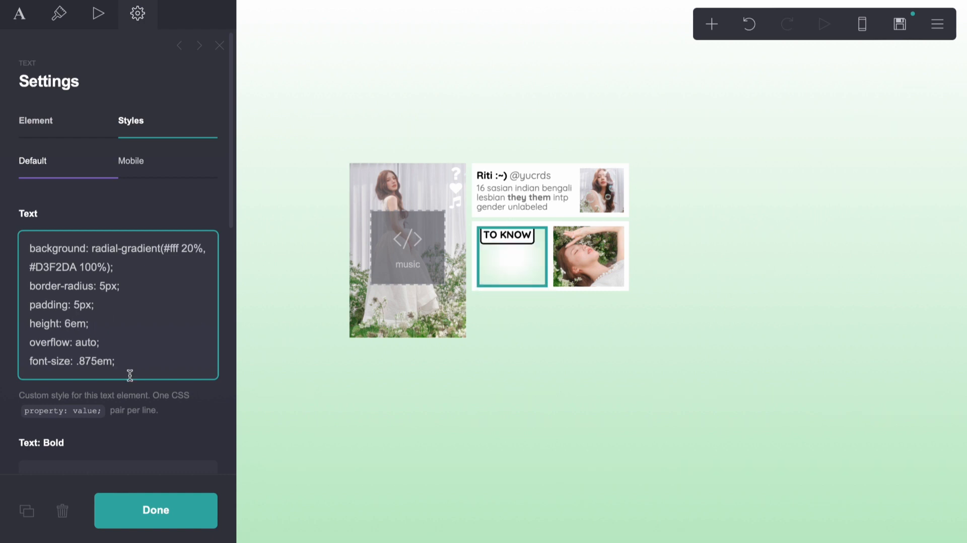
{"action": "scroll", "coordinate": [98, 360], "scroll_direction": "down", "scroll_amount": 8}
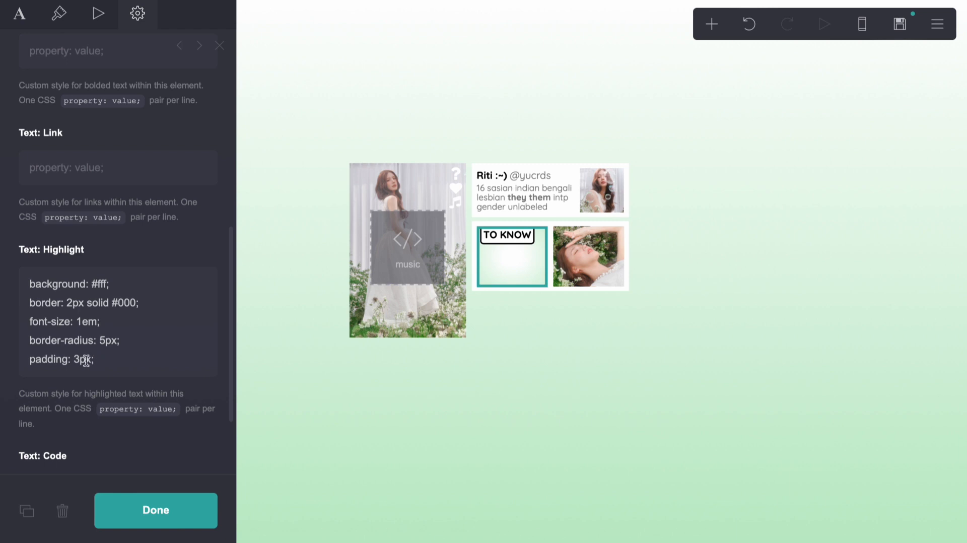
{"action": "left_click", "coordinate": [334, 468]}
{"action": "left_click", "coordinate": [340, 466]}
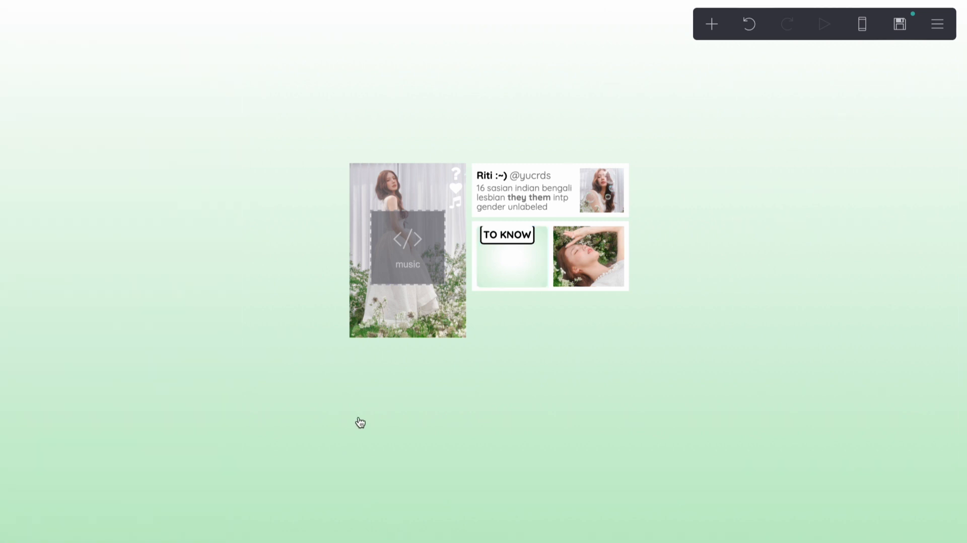
Step: Try adding "padding: 3px;" at the end of the TO KNOW text element's main custom style
{"action": "left_click", "coordinate": [521, 265]}
{"action": "left_click", "coordinate": [140, 356]}
{"action": "key", "text": "Return"}
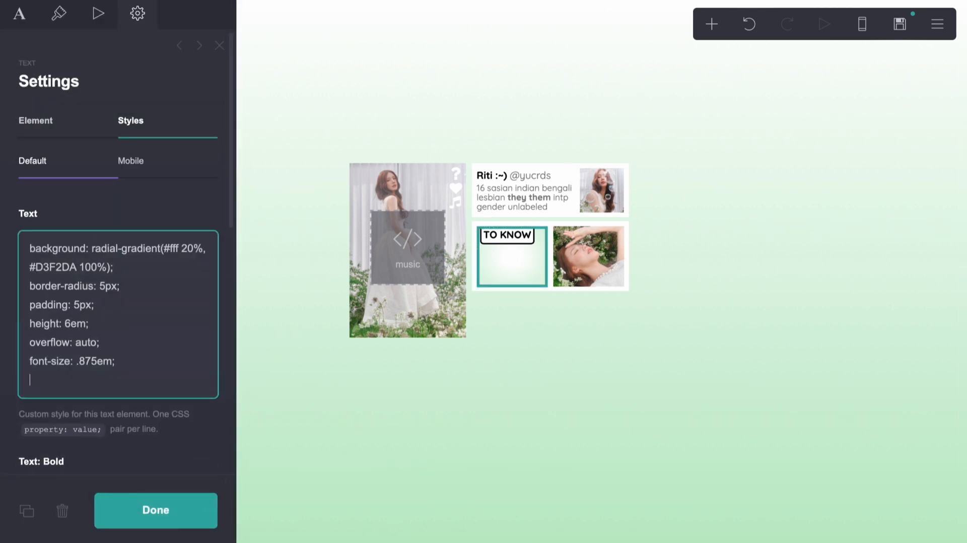
{"action": "type", "text": "ps"}
{"action": "type", "text": "dding: 3px;"}
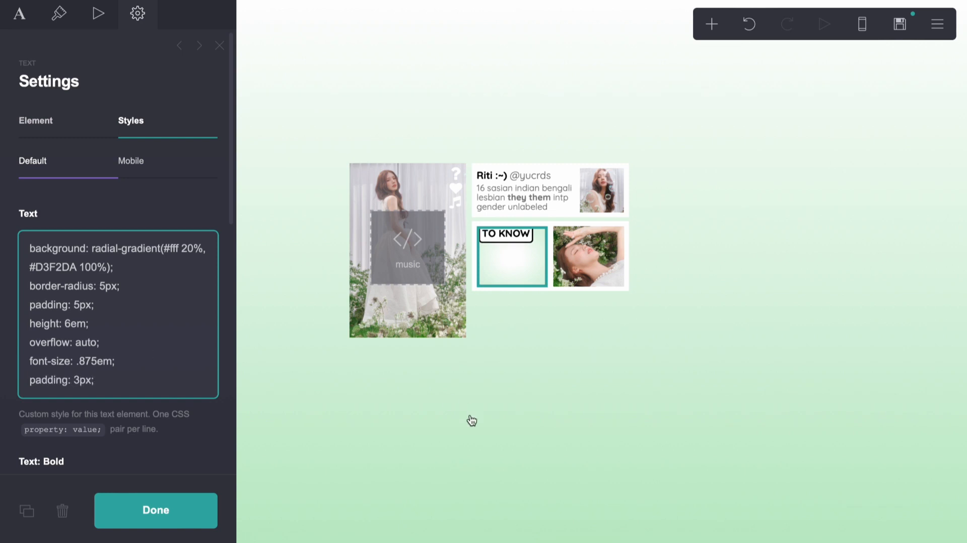
{"action": "left_click", "coordinate": [472, 420]}
Step: Remove the extra "padding: 3px;" line from the end of the TO KNOW element's main custom style
{"action": "left_click", "coordinate": [509, 270]}
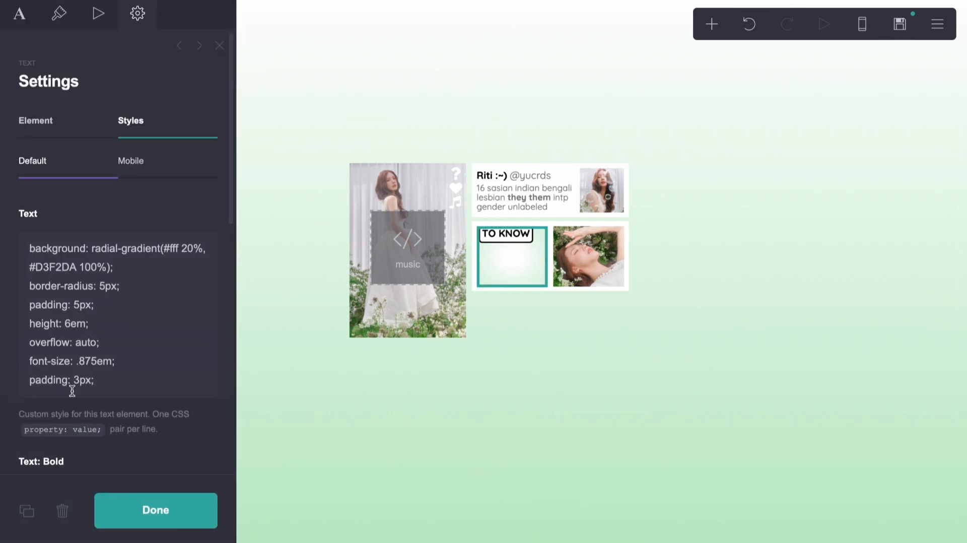
{"action": "scroll", "coordinate": [72, 391], "scroll_direction": "down", "scroll_amount": 3}
{"action": "left_click", "coordinate": [113, 233]}
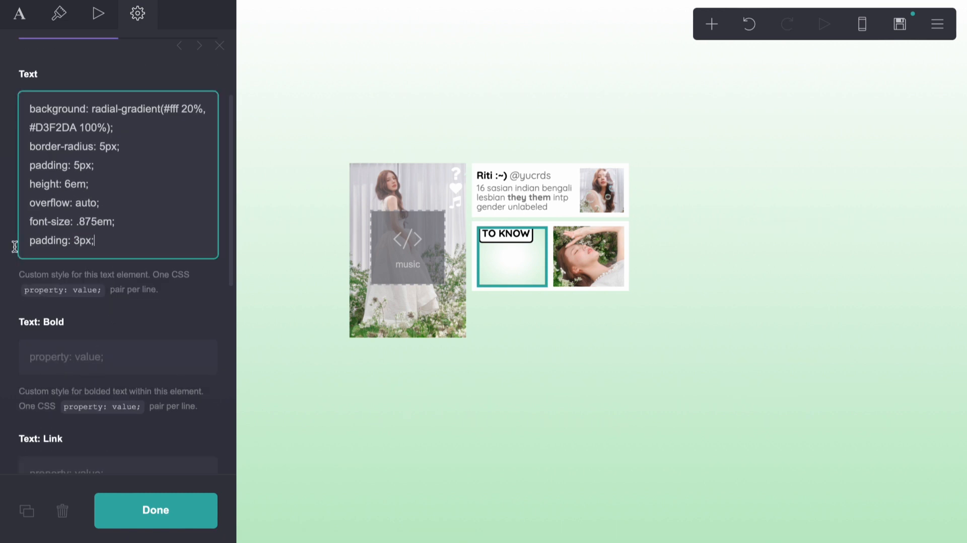
{"action": "key", "text": "shift+Home"}
{"action": "key", "text": "BackSpace"}
{"action": "key", "text": "BackSpace"}
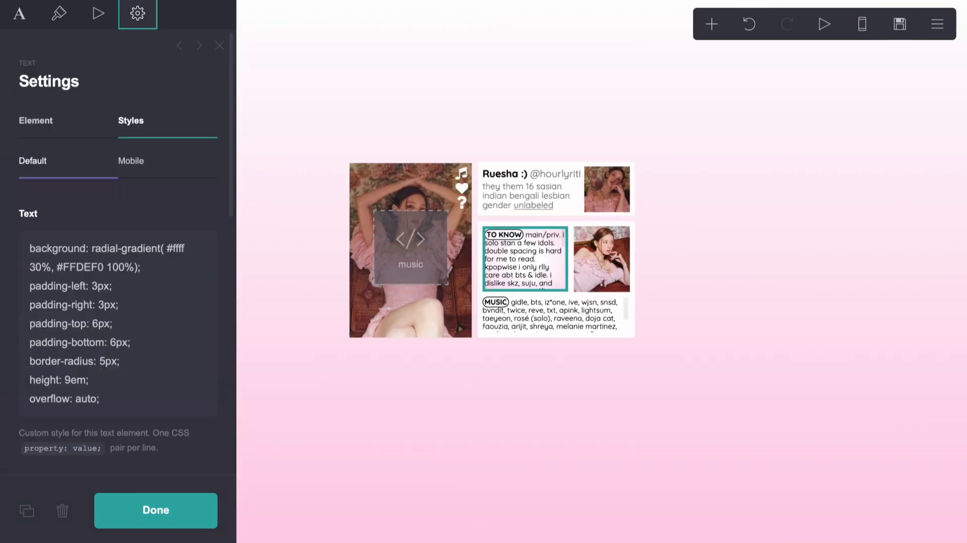
Step: Switch to the pink page and copy "padding-left: 2px;" and "padding-right: 2px;" from its TO KNOW highlighted-text style
{"action": "scroll", "coordinate": [119, 332], "scroll_direction": "down", "scroll_amount": 3}
{"action": "scroll", "coordinate": [121, 344], "scroll_direction": "down", "scroll_amount": 8}
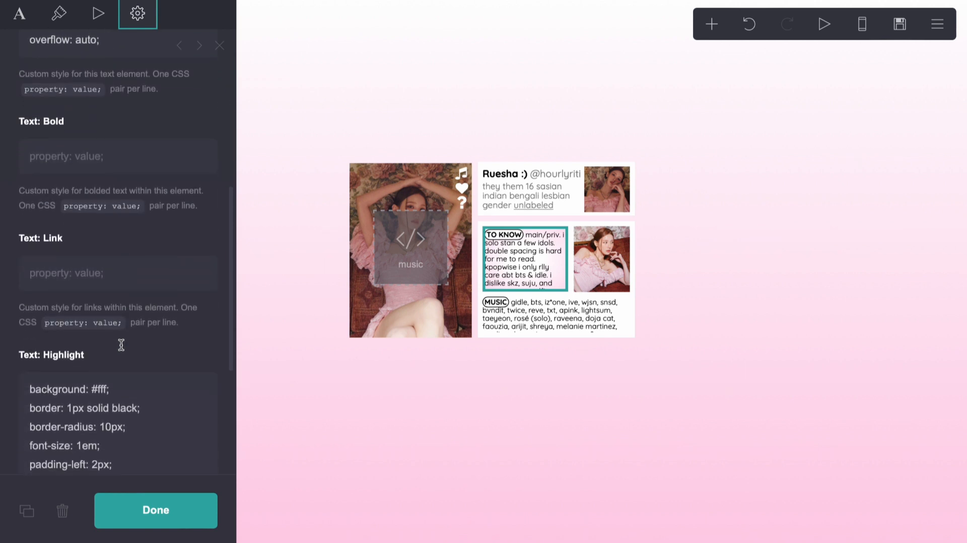
{"action": "left_click", "coordinate": [134, 257]}
{"action": "key", "text": "ctrl+a"}
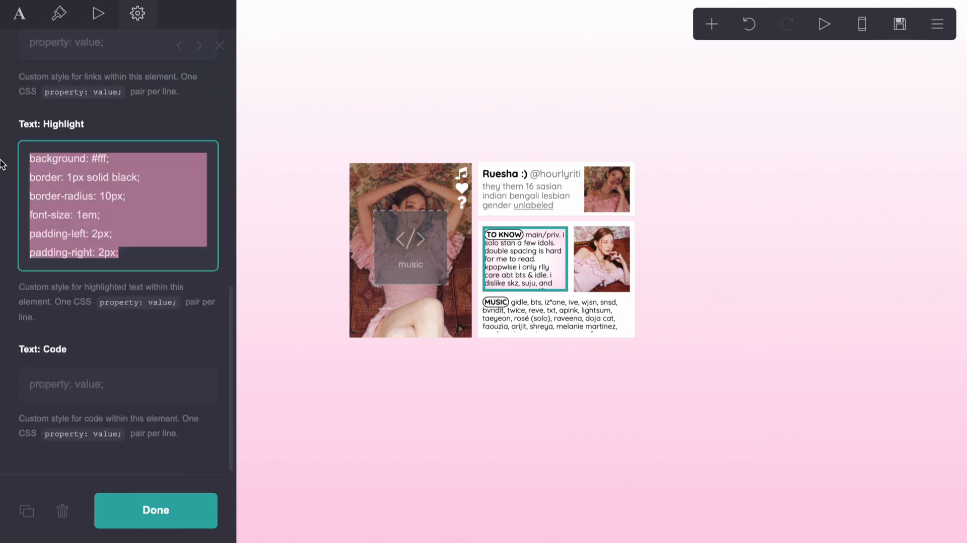
{"action": "left_click", "coordinate": [137, 242]}
{"action": "left_click_drag", "start_coordinate": [137, 253], "coordinate": [29, 234]}
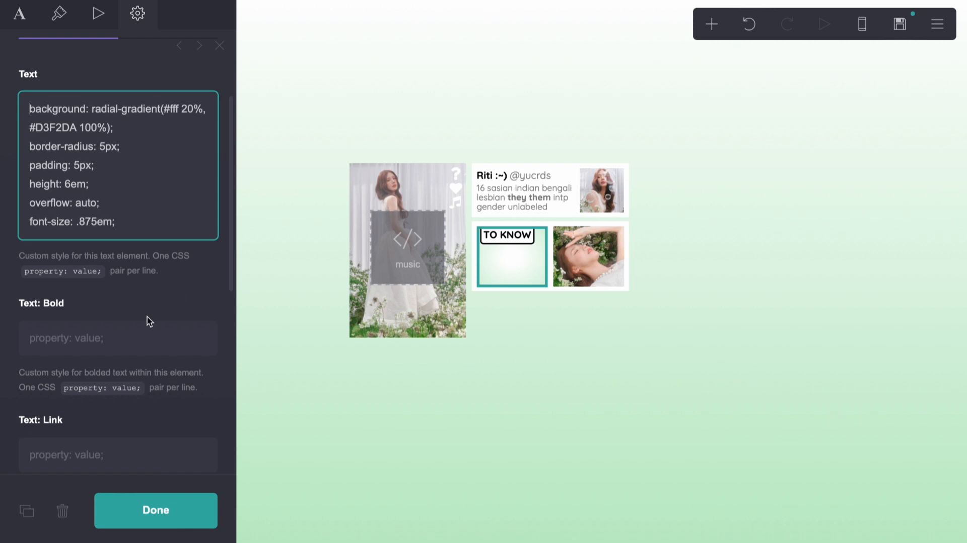
Step: On the green page, replace "padding: 3px;" in the TO KNOW highlighted-text style with the copied left and right padding lines
{"action": "scroll", "coordinate": [147, 322], "scroll_direction": "down", "scroll_amount": 8}
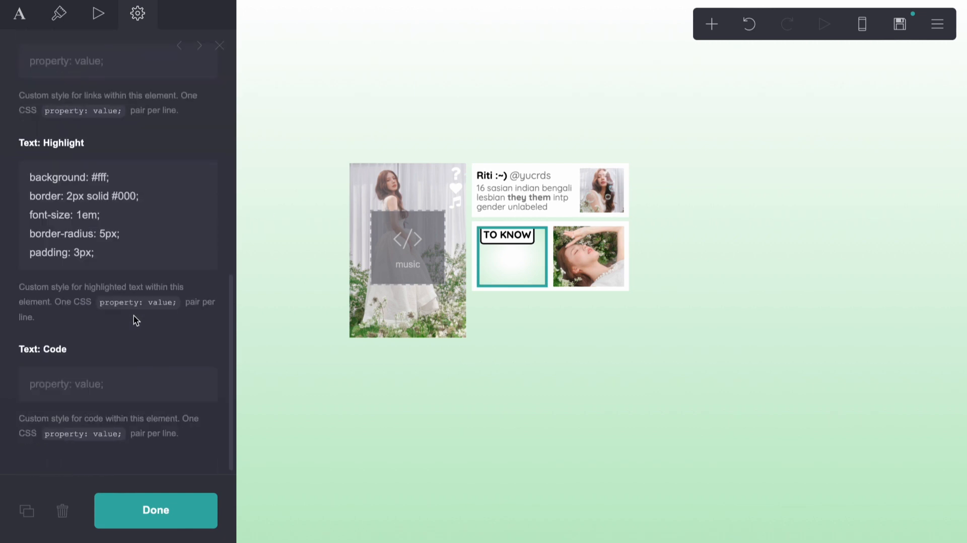
{"action": "left_click", "coordinate": [128, 260]}
{"action": "left_click_drag", "start_coordinate": [111, 260], "coordinate": [8, 257]}
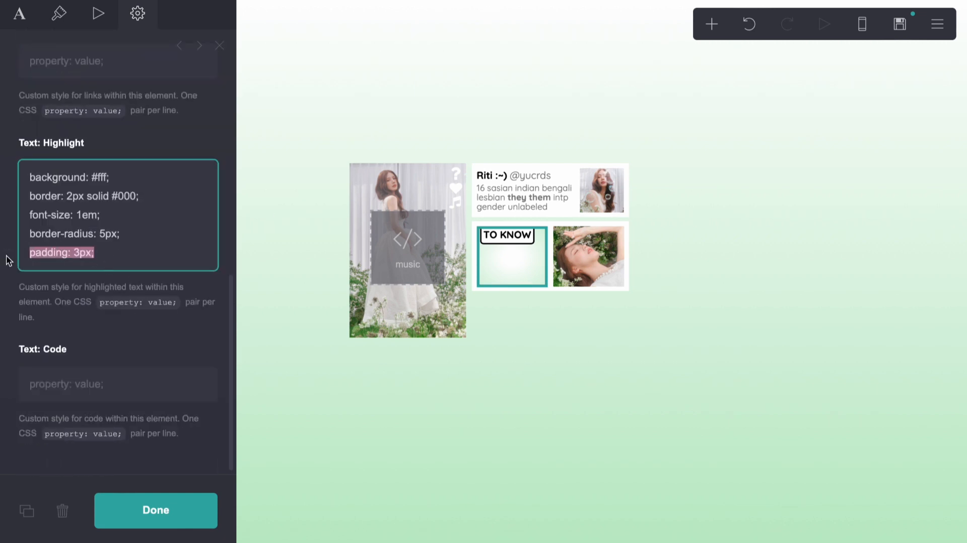
{"action": "key", "text": "ctrl+v"}
{"action": "left_click", "coordinate": [357, 419]}
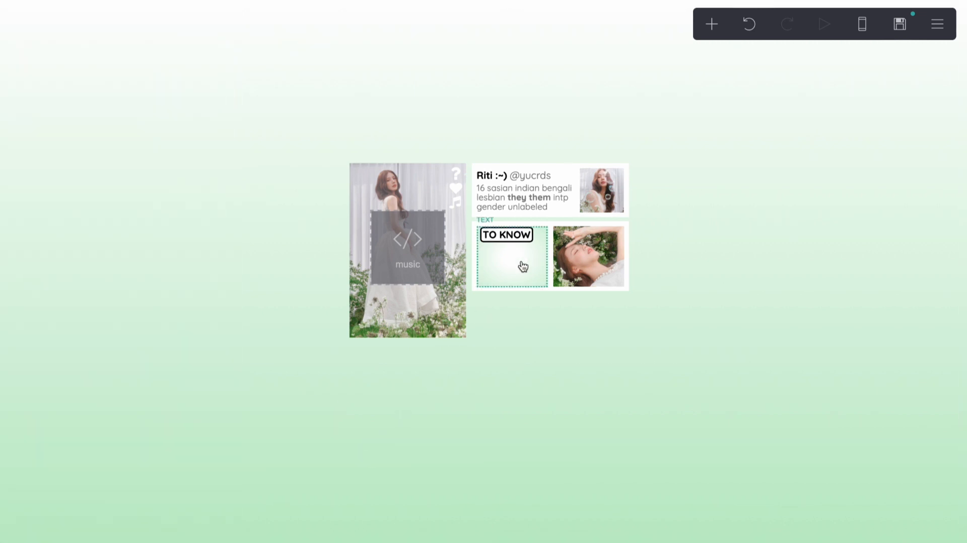
Step: On the pink page, copy the lines from "padding-left: 3px;" through "overflow: auto;" in the TO KNOW text's main custom style
{"action": "left_click", "coordinate": [520, 265]}
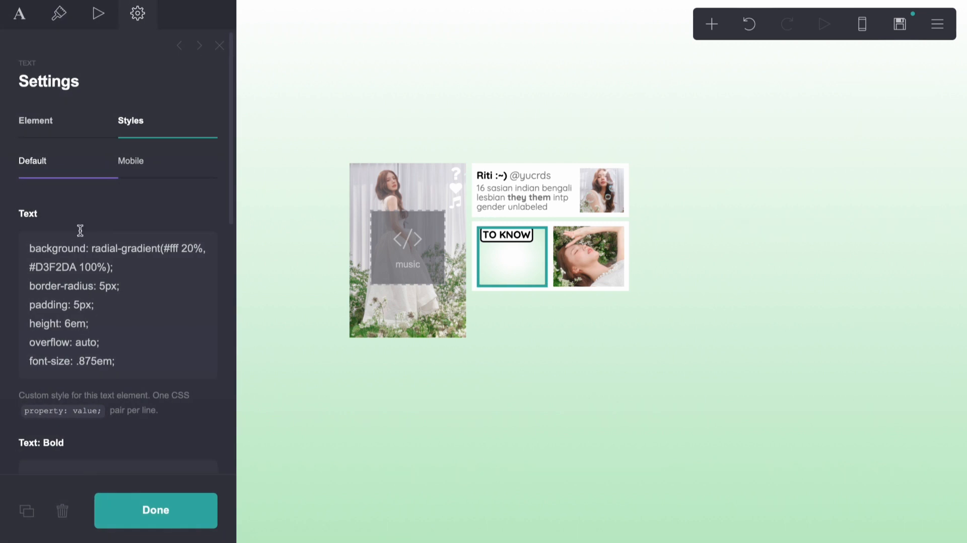
{"action": "left_click", "coordinate": [59, 13]}
{"action": "left_click", "coordinate": [137, 14]}
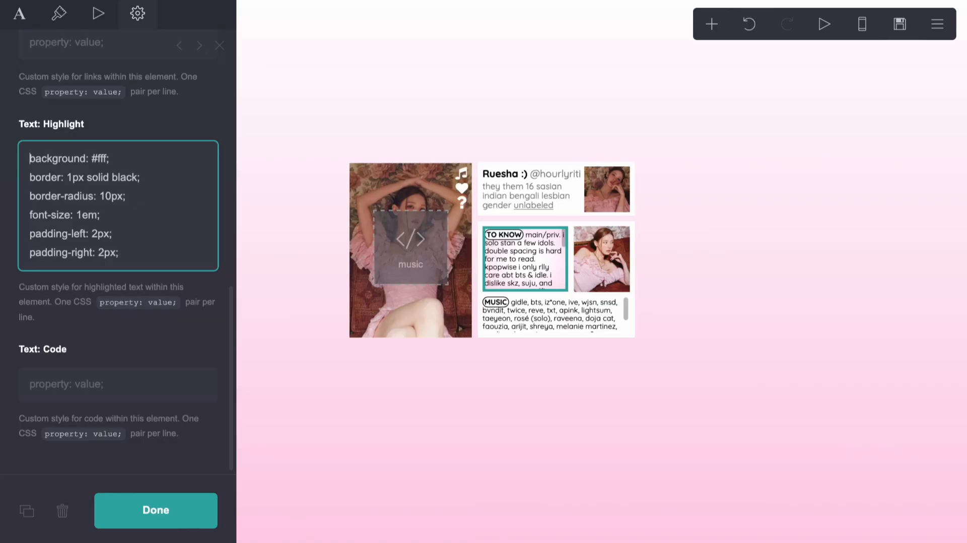
{"action": "scroll", "coordinate": [132, 198], "scroll_direction": "up", "scroll_amount": 5}
{"action": "scroll", "coordinate": [132, 198], "scroll_direction": "up", "scroll_amount": 1}
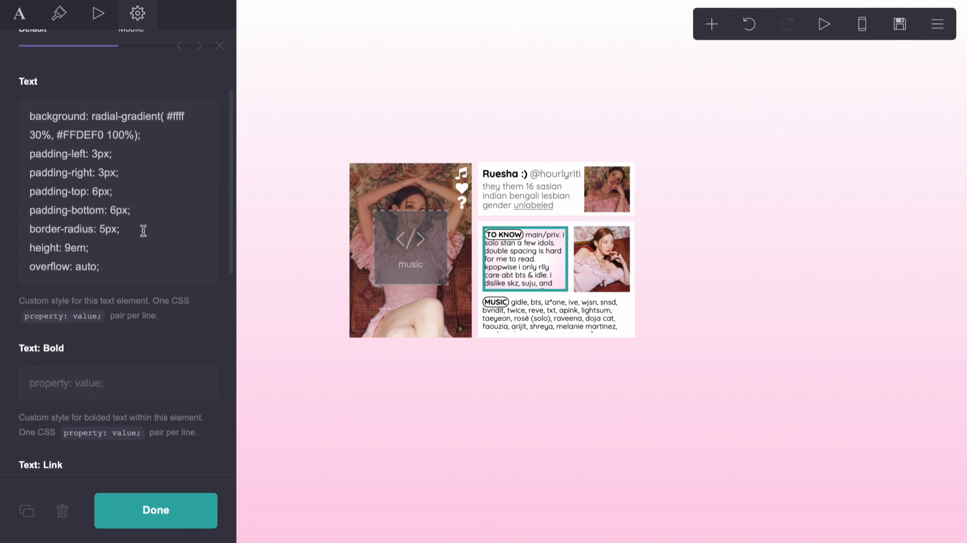
{"action": "left_click_drag", "start_coordinate": [128, 268], "coordinate": [11, 102]}
{"action": "left_click", "coordinate": [53, 138]}
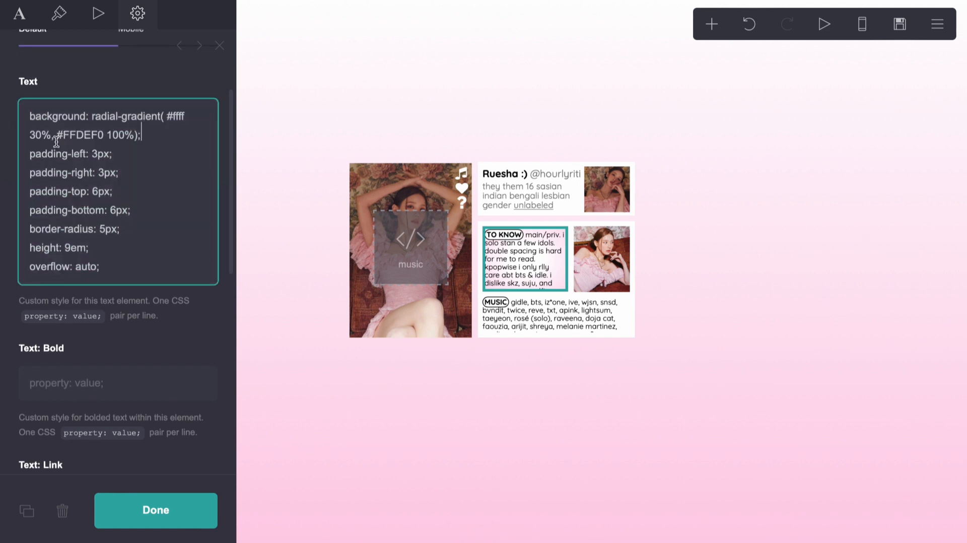
{"action": "left_click_drag", "start_coordinate": [26, 153], "coordinate": [134, 261]}
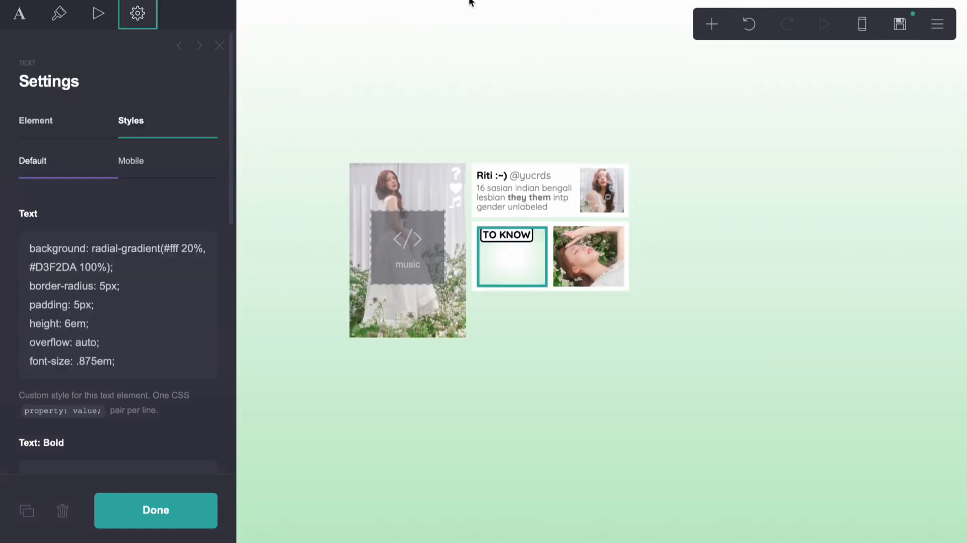
Step: Try adding the copied lines at the end of the green page's TO KNOW main custom style, and undo the addition
{"action": "left_click", "coordinate": [140, 369]}
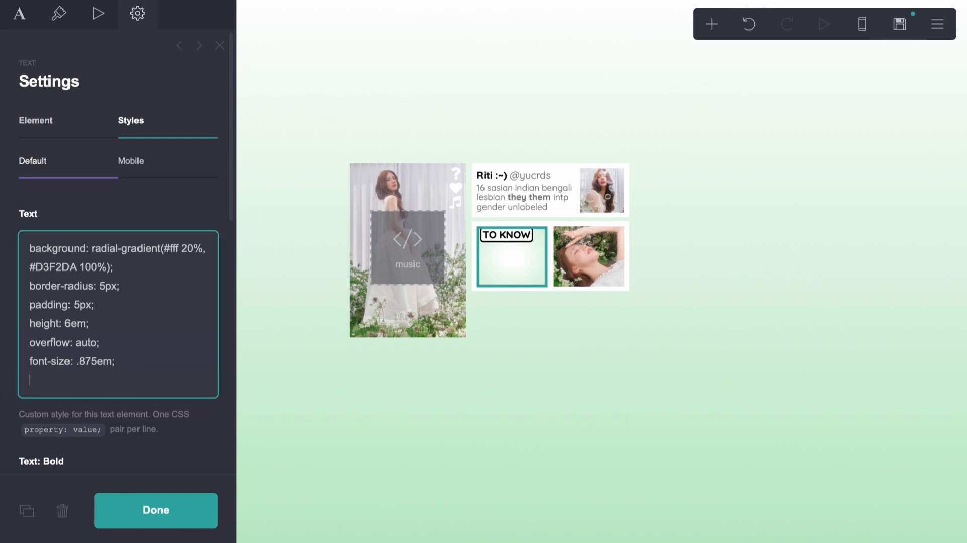
{"action": "key", "text": "ctrl+v"}
{"action": "scroll", "coordinate": [124, 355], "scroll_direction": "down", "scroll_amount": 2}
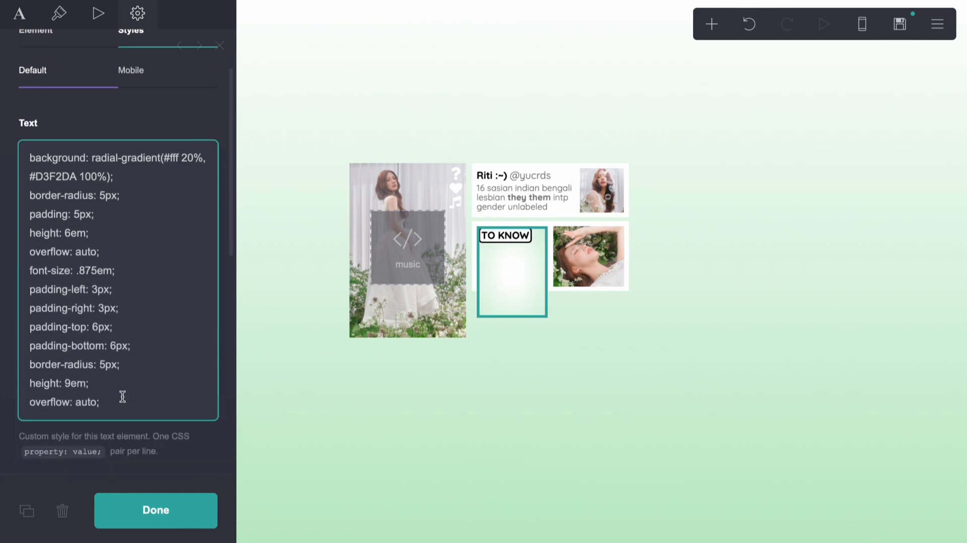
{"action": "left_click", "coordinate": [751, 24]}
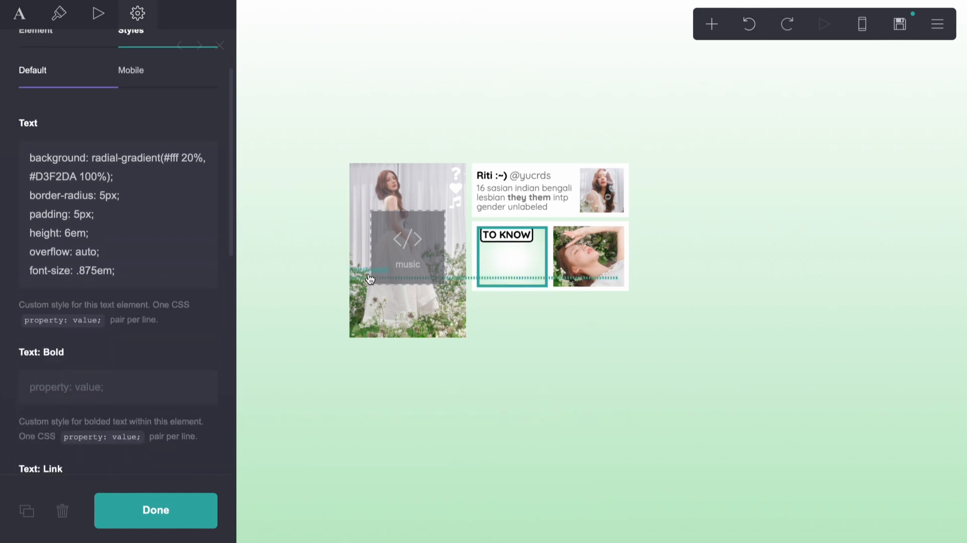
Step: Set the border radius in the TO KNOW highlighted-text style to 10px
{"action": "scroll", "coordinate": [78, 261], "scroll_direction": "down", "scroll_amount": 9}
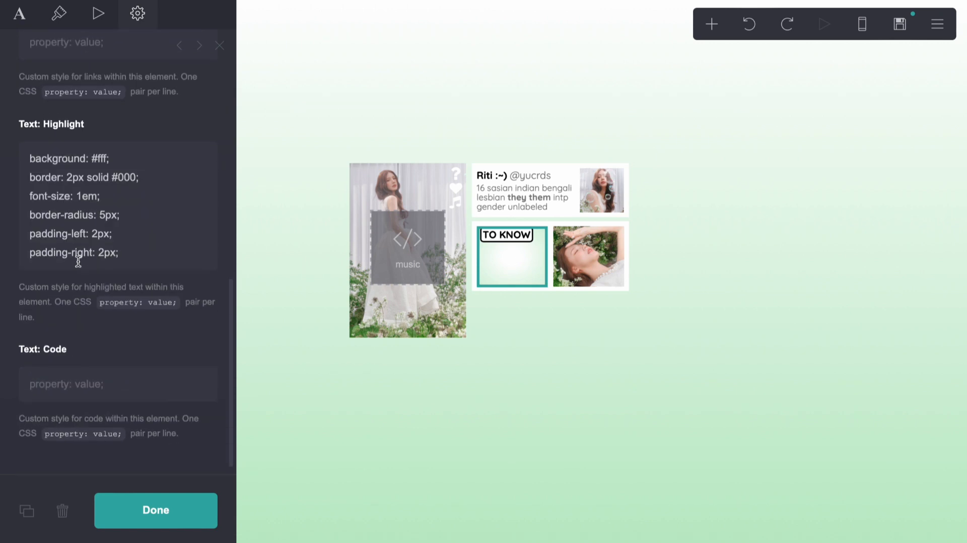
{"action": "left_click", "coordinate": [131, 252]}
{"action": "left_click", "coordinate": [106, 215]}
{"action": "key", "text": "BackSpace"}
{"action": "type", "text": "10"}
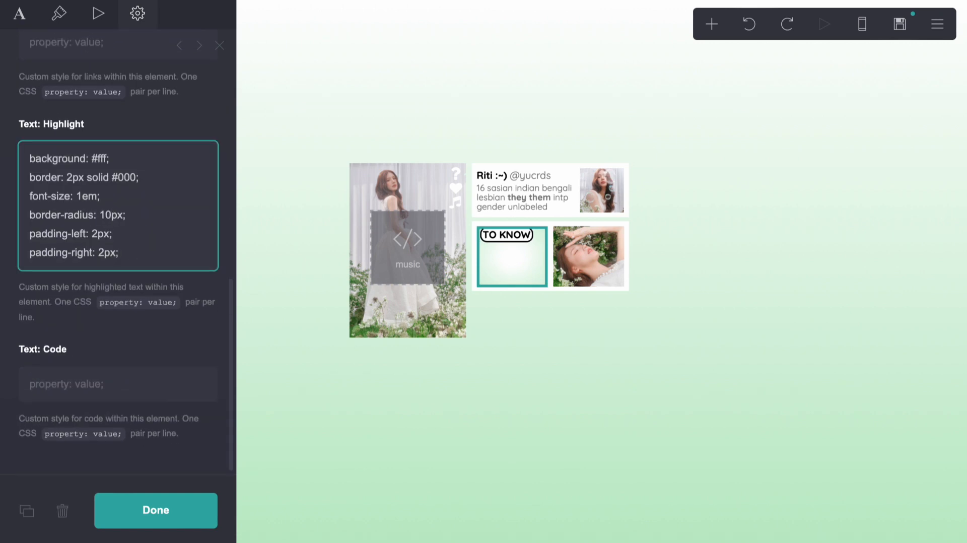
Step: Try font sizes such as .87em and .8em in the TO KNOW highlighted-text style
{"action": "left_click", "coordinate": [82, 196]}
{"action": "key", "text": "BackSpace"}
{"action": "type", "text": ".87"}
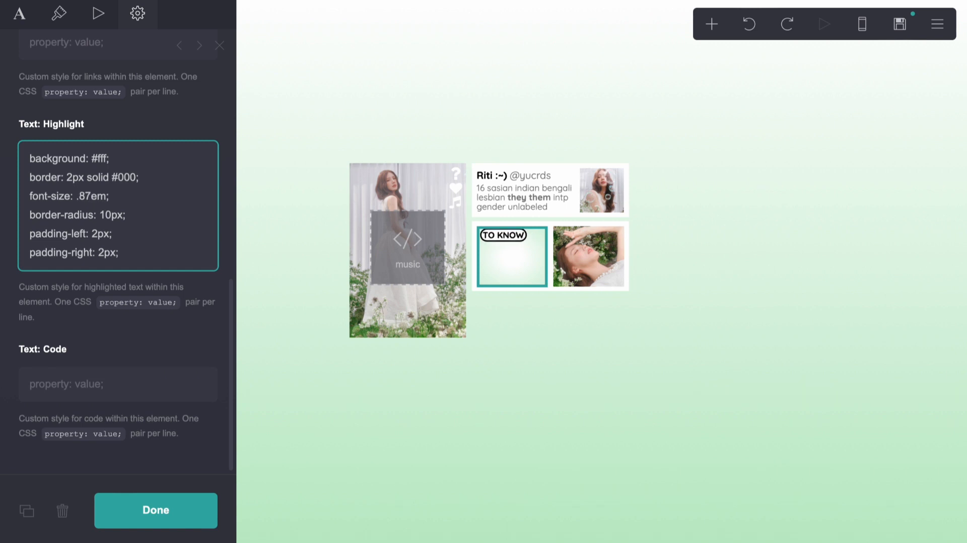
{"action": "type", "text": "5"}
{"action": "key", "text": "BackSpace"}
{"action": "key", "text": "BackSpace"}
{"action": "key", "text": "BackSpace"}
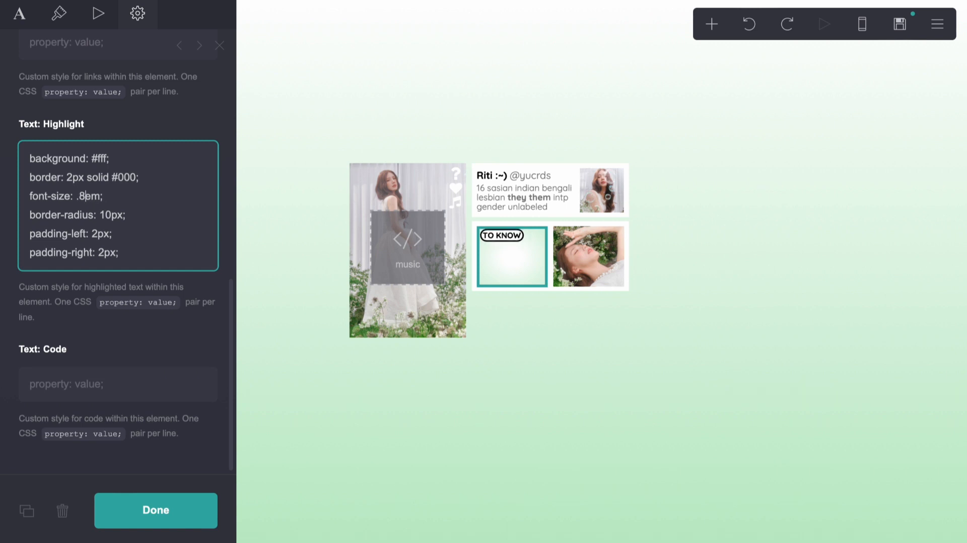
{"action": "type", "text": "75"}
{"action": "key", "text": "BackSpace"}
{"action": "key", "text": "BackSpace"}
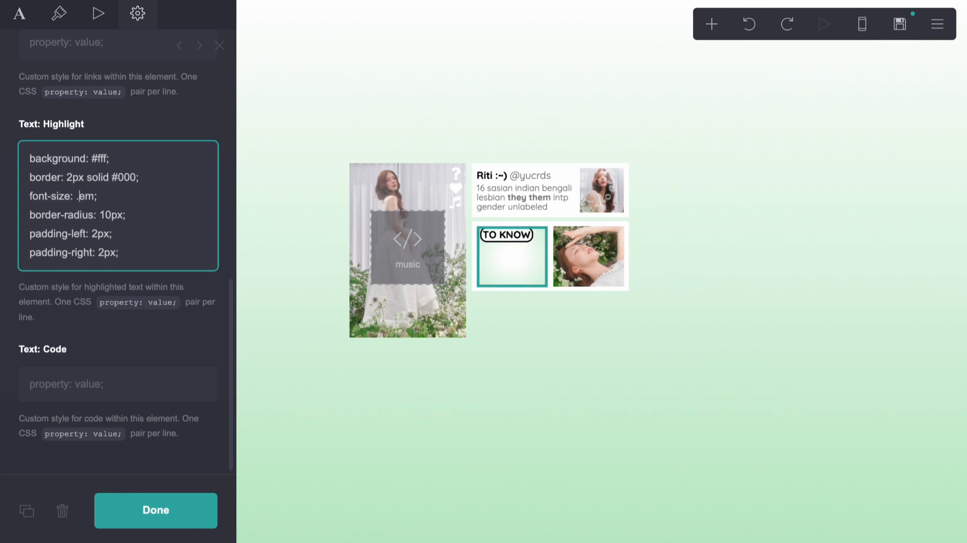
Step: Delete the font-size line from the TO KNOW highlighted-text style
{"action": "left_click_drag", "start_coordinate": [112, 196], "coordinate": [23, 196]}
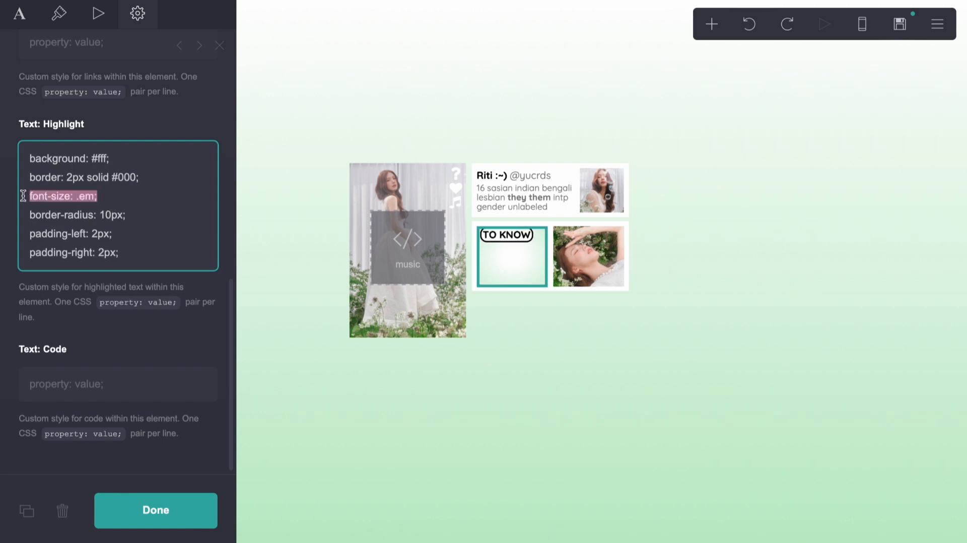
{"action": "key", "text": "BackSpace"}
{"action": "key", "text": "BackSpace"}
Step: Set the border width in the TO KNOW highlighted-text style to 1.5px
{"action": "left_click", "coordinate": [73, 195]}
{"action": "key", "text": "BackSpace"}
{"action": "type", "text": "1"}
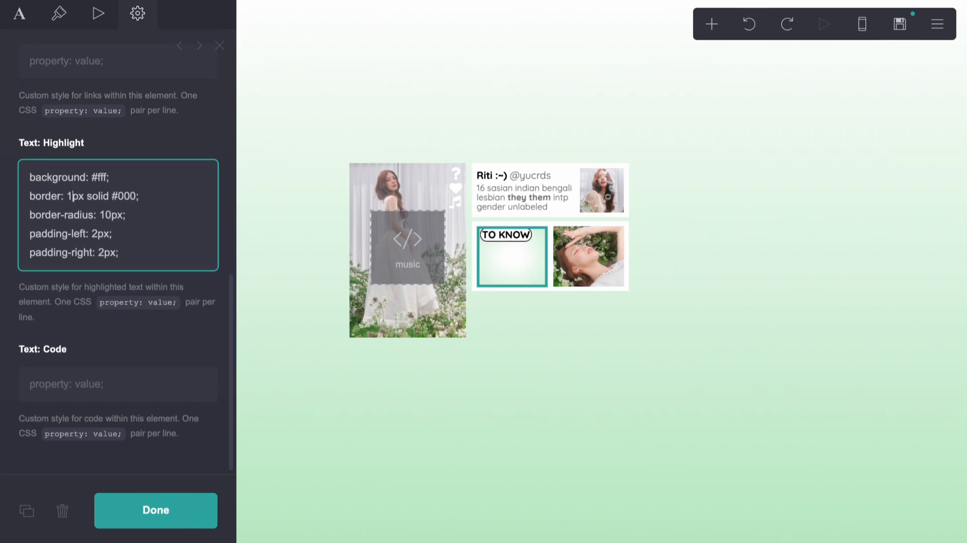
{"action": "type", "text": ".5"}
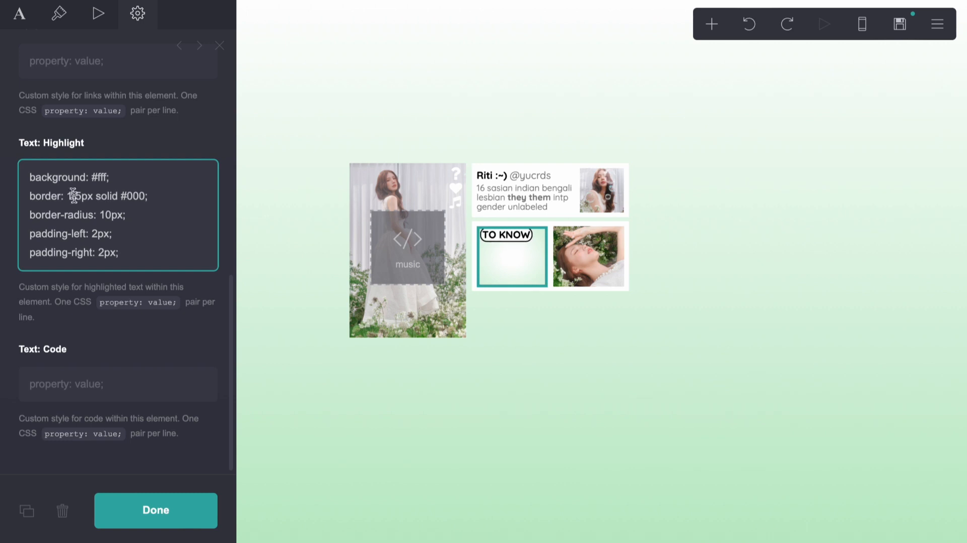
{"action": "key", "text": "Return"}
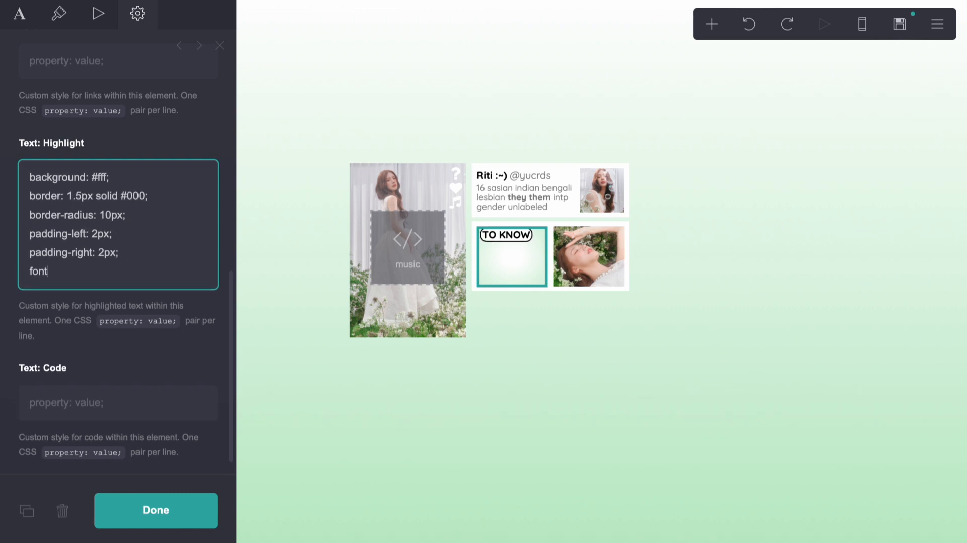
{"action": "key", "text": "BackSpace"}
Step: Set the font size in the TO KNOW element's main custom style to .625em
{"action": "scroll", "coordinate": [89, 101], "scroll_direction": "up", "scroll_amount": 10}
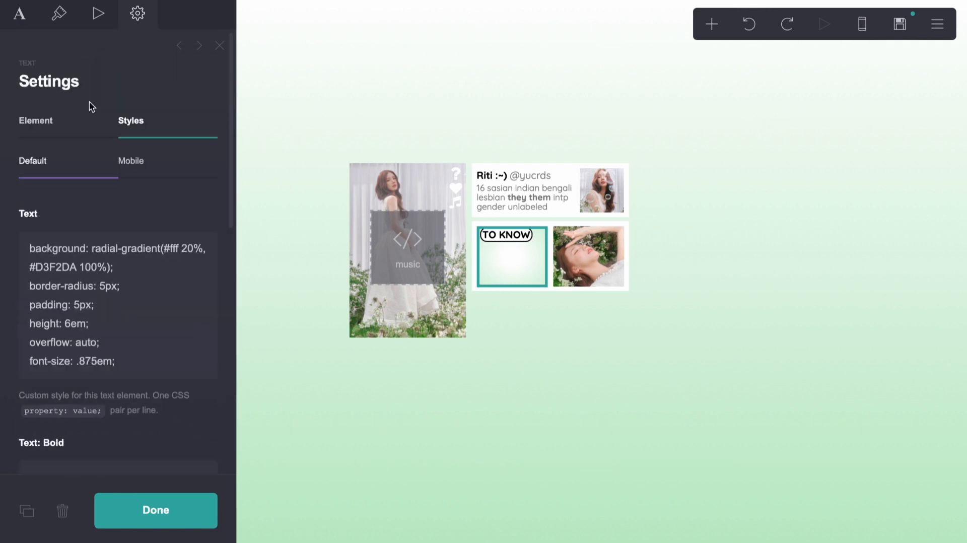
{"action": "left_click", "coordinate": [96, 370]}
{"action": "key", "text": "BackSpace"}
{"action": "key", "text": "BackSpace"}
{"action": "type", "text": "62"}
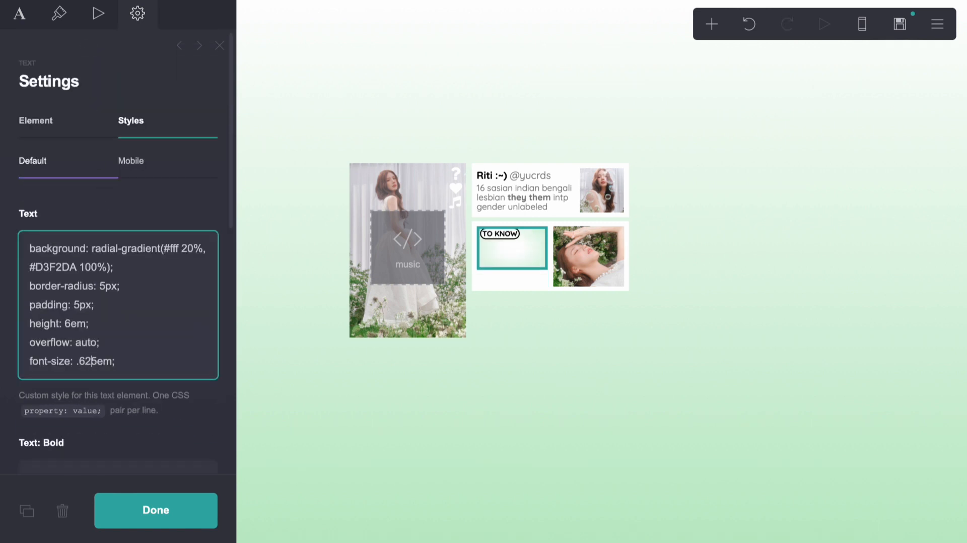
Step: Set the height in the TO KNOW element's main custom style to 8.4em so the box matches the neighbouring image
{"action": "left_click", "coordinate": [71, 323]}
{"action": "key", "text": "BackSpace"}
{"action": "type", "text": "8"}
{"action": "key", "text": "BackSpace"}
{"action": "type", "text": "9"}
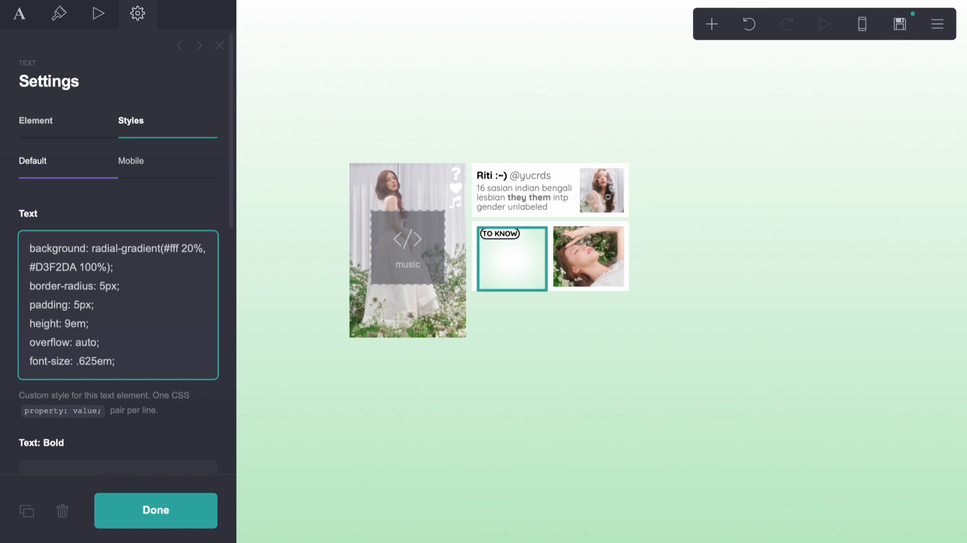
{"action": "key", "text": "BackSpace"}
{"action": "type", "text": "8.6"}
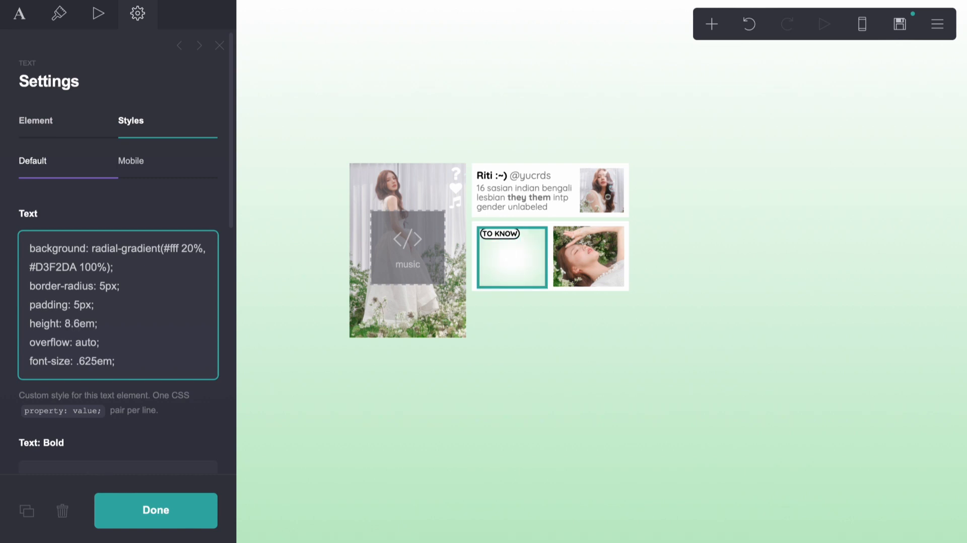
{"action": "key", "text": "BackSpace"}
{"action": "type", "text": "5"}
{"action": "key", "text": "BackSpace"}
{"action": "type", "text": "4"}
{"action": "left_click", "coordinate": [403, 391]}
{"action": "left_click", "coordinate": [458, 352]}
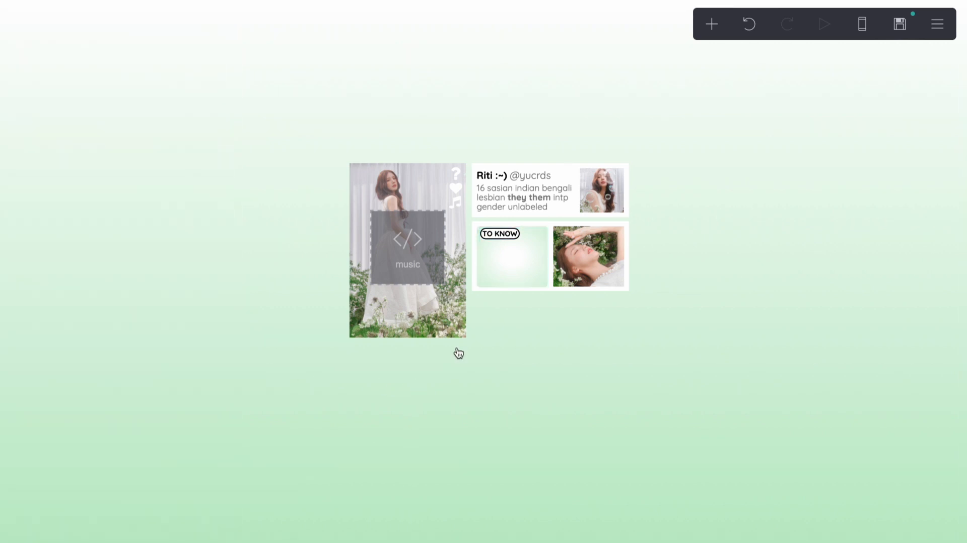
Step: Try setting the TO KNOW text's alignment to Auto, and undo the change
{"action": "left_click", "coordinate": [518, 287]}
{"action": "left_click", "coordinate": [524, 277]}
{"action": "left_click", "coordinate": [524, 277]}
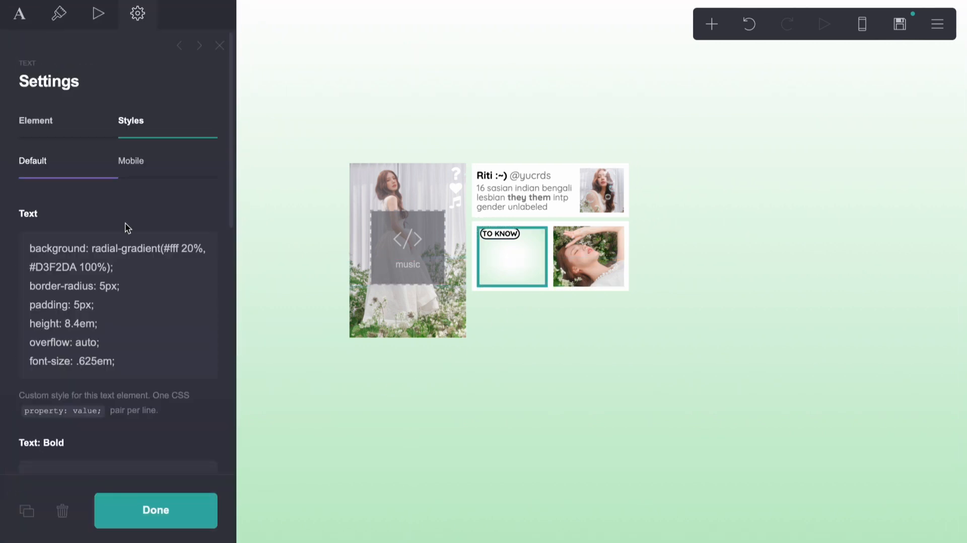
{"action": "left_click", "coordinate": [57, 19]}
{"action": "scroll", "coordinate": [76, 315], "scroll_direction": "down", "scroll_amount": 5}
{"action": "left_click", "coordinate": [71, 343]}
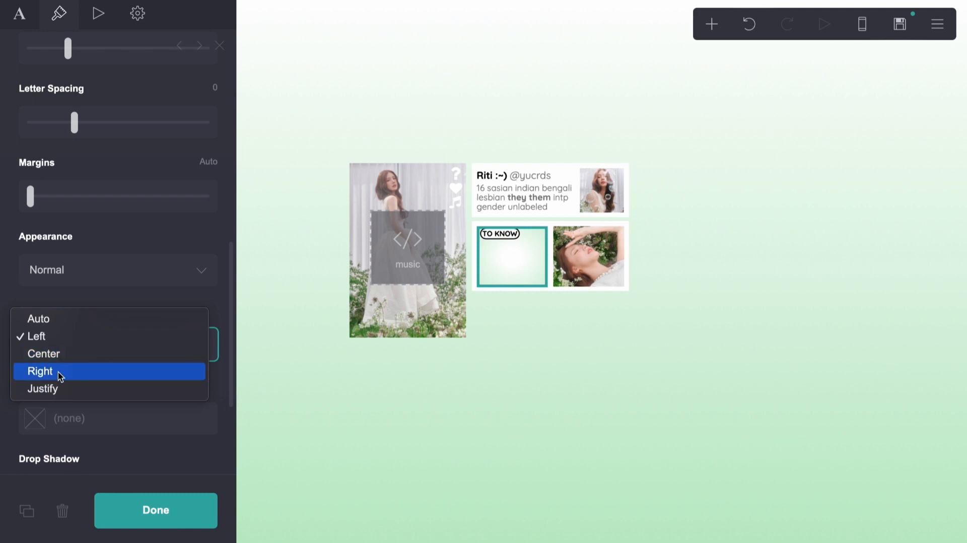
{"action": "left_click", "coordinate": [63, 322]}
{"action": "left_click", "coordinate": [758, 34]}
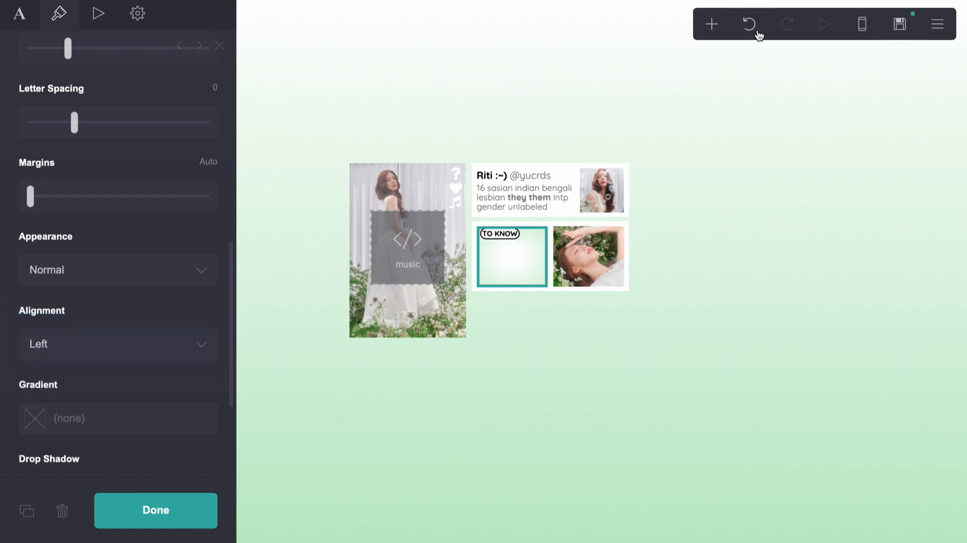
Step: Begin a new padding-top line at the end of the TO KNOW element's main custom style
{"action": "left_click", "coordinate": [535, 252]}
{"action": "left_click", "coordinate": [534, 254]}
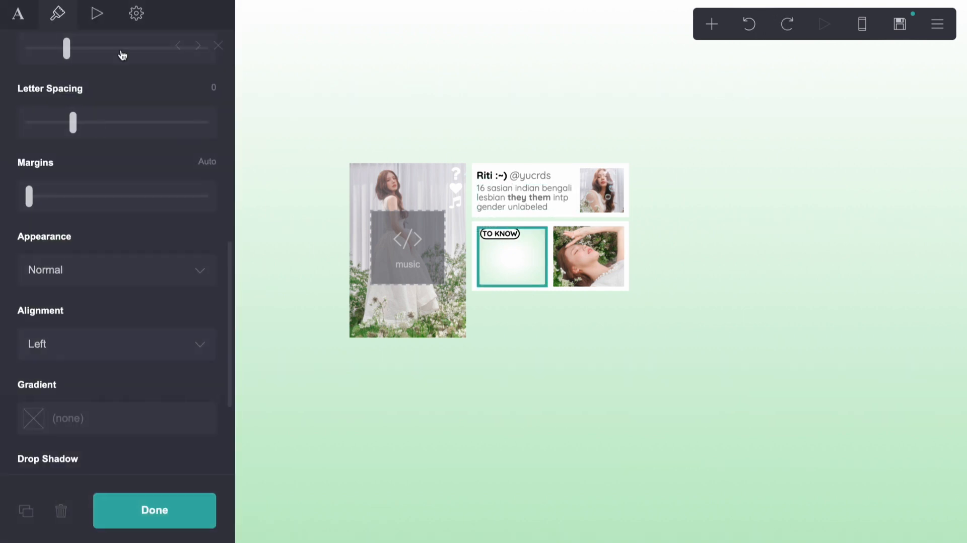
{"action": "left_click", "coordinate": [151, 20]}
{"action": "scroll", "coordinate": [132, 265], "scroll_direction": "up", "scroll_amount": 10}
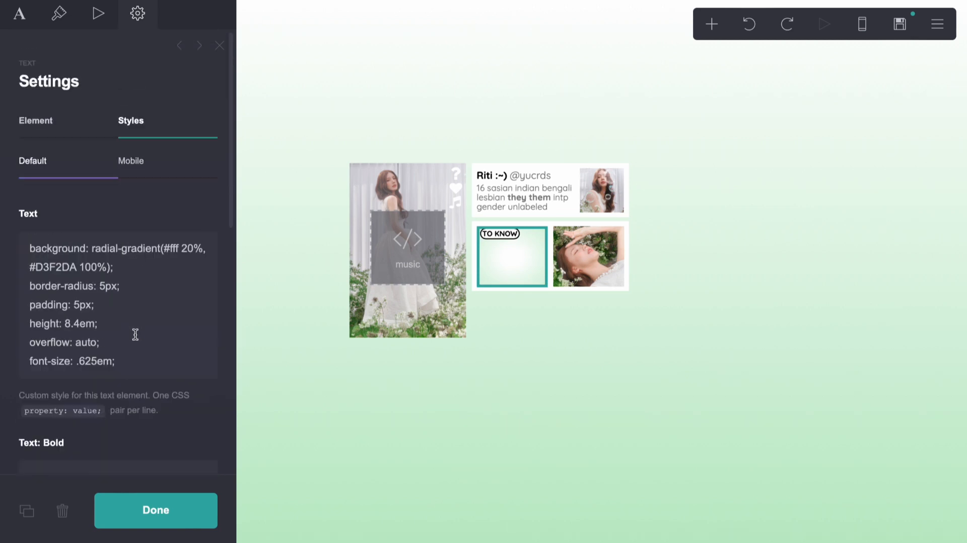
{"action": "left_click", "coordinate": [132, 363]}
{"action": "key", "text": "Return"}
{"action": "type", "text": "padding-top"}
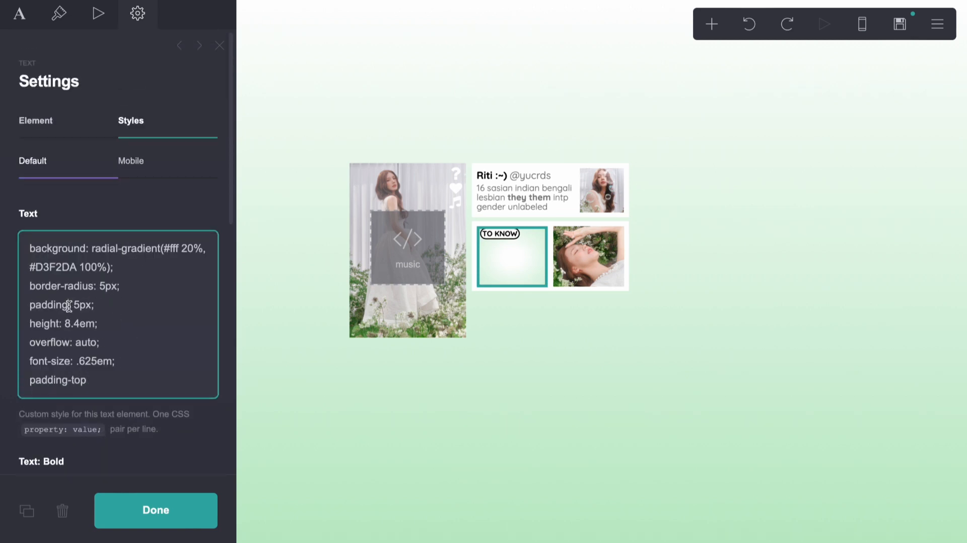
Step: Replace the general padding with "padding-left: 5px;" and "padding-right: 5px;", and complete the last line as "padding-top: 3px;"
{"action": "left_click", "coordinate": [69, 305]}
{"action": "type", "text": "-left"}
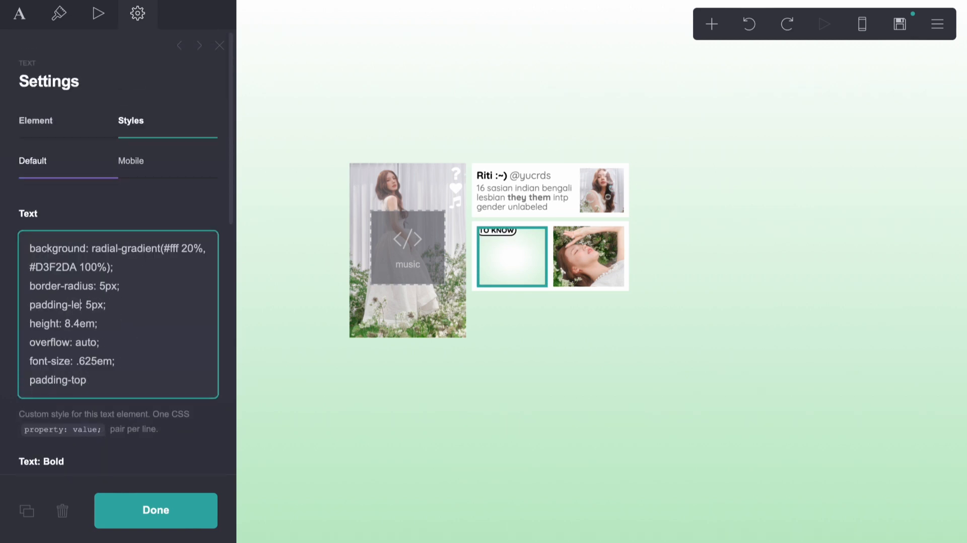
{"action": "triple_click", "coordinate": [129, 302]}
{"action": "key", "text": "ctrl+c"}
{"action": "left_click", "coordinate": [130, 305]}
{"action": "key", "text": "Return"}
{"action": "key", "text": "ctrl+v"}
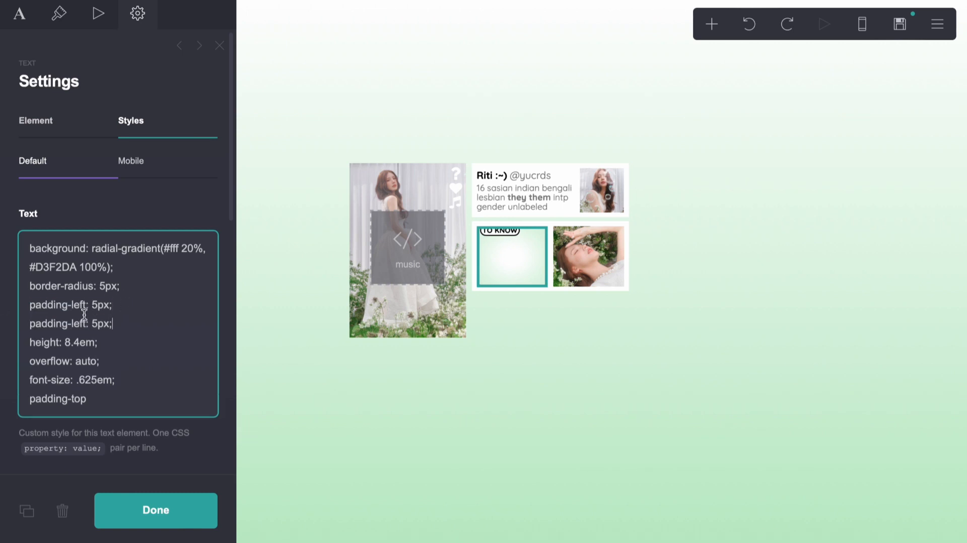
{"action": "double_click", "coordinate": [81, 323]}
{"action": "type", "text": "right: 5px;"}
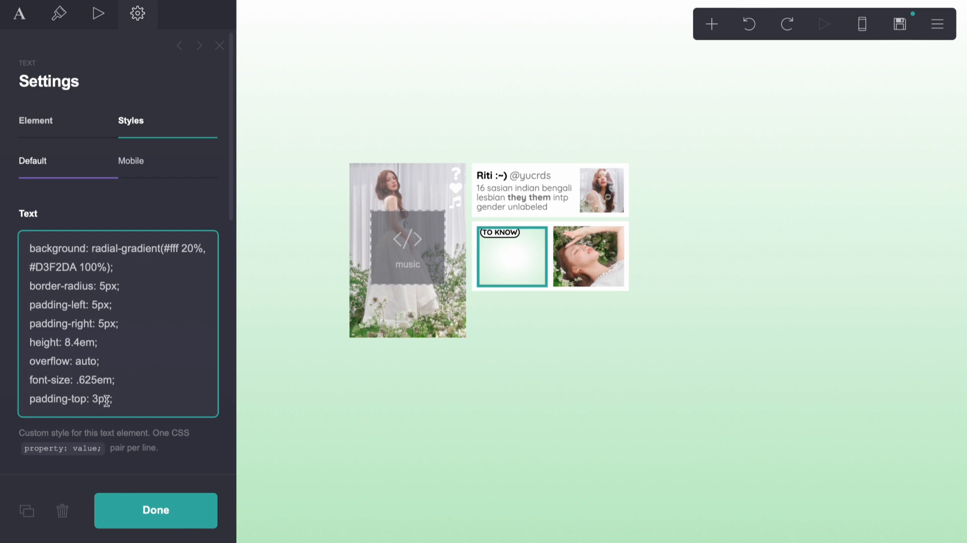
Step: Duplicate the top padding line in the TO KNOW main custom style and change the copy to "padding-bottom: 3px;"
{"action": "triple_click", "coordinate": [132, 408]}
{"action": "key", "text": "ctrl+c"}
{"action": "left_click", "coordinate": [135, 408]}
{"action": "key", "text": "Return"}
{"action": "key", "text": "ctrl+v"}
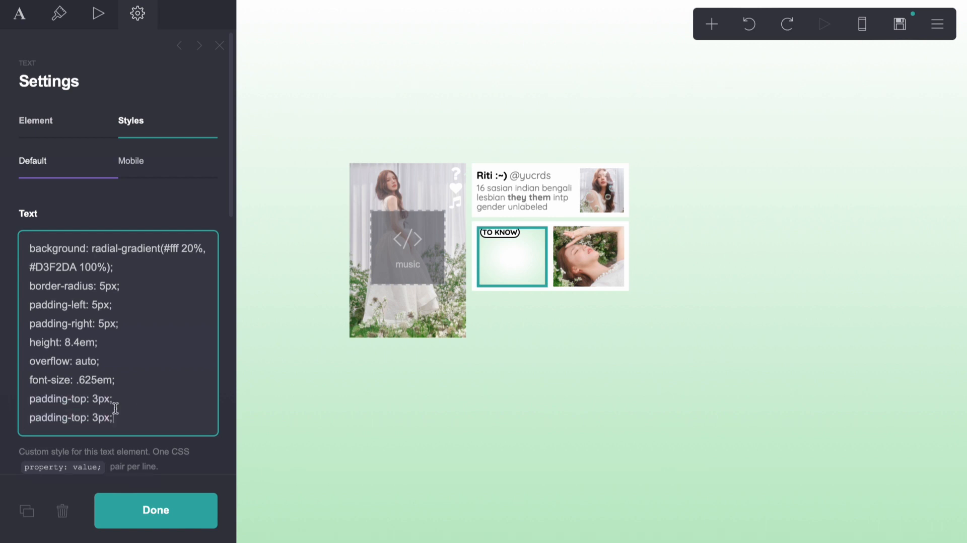
{"action": "double_click", "coordinate": [80, 418]}
{"action": "type", "text": "bottom"}
{"action": "left_click", "coordinate": [413, 416]}
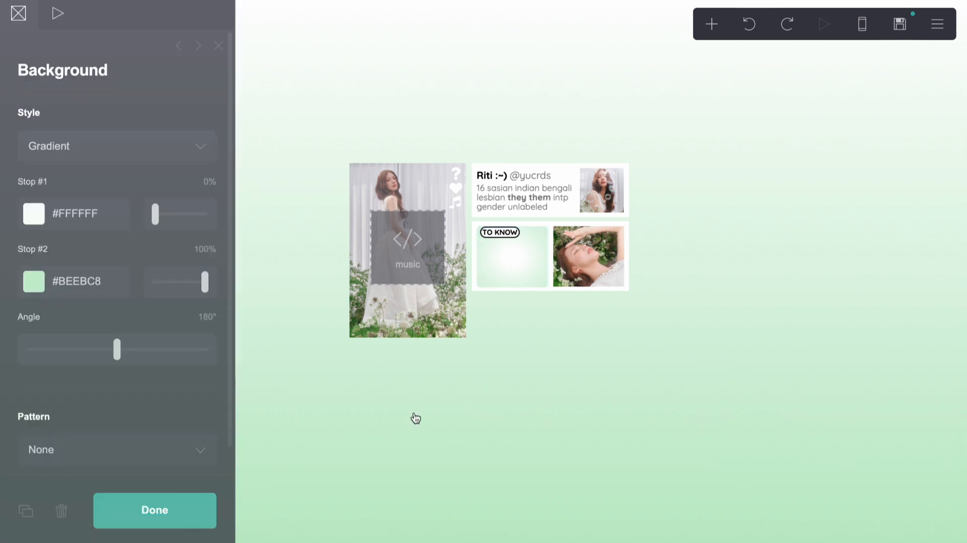
Step: Set both the top and bottom padding in the TO KNOW element's main custom style to 5px
{"action": "left_click", "coordinate": [542, 274]}
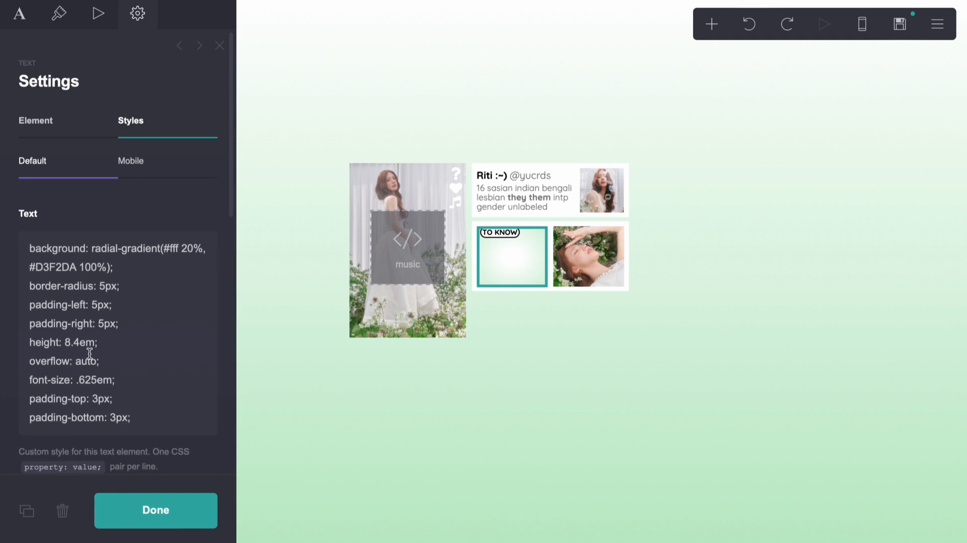
{"action": "left_click", "coordinate": [100, 398]}
{"action": "key", "text": "BackSpace"}
{"action": "type", "text": "5"}
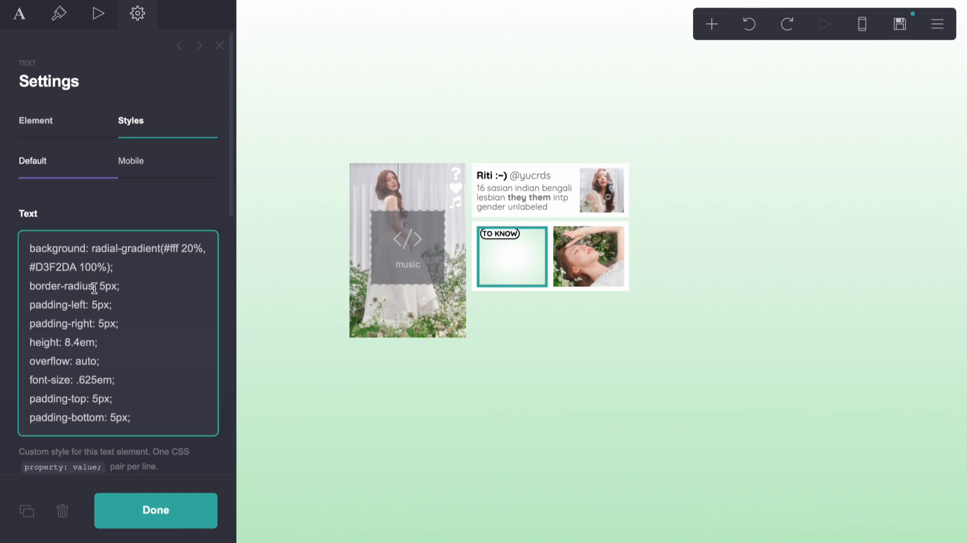
Step: Set both the left and right padding in the TO KNOW element's main custom style to 3px
{"action": "left_click", "coordinate": [98, 304]}
{"action": "key", "text": "BackSpace"}
{"action": "type", "text": "3"}
{"action": "left_click", "coordinate": [421, 393]}
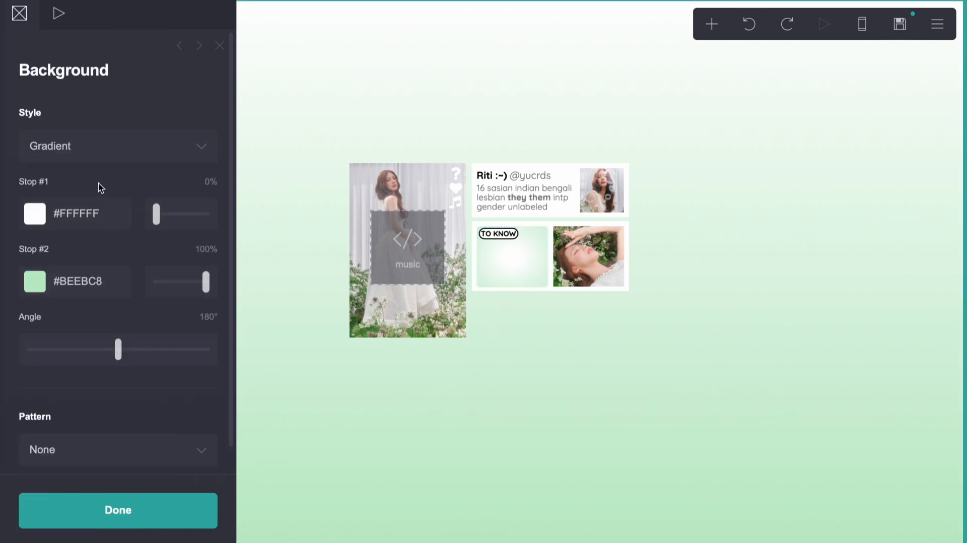
{"action": "left_click", "coordinate": [524, 280]}
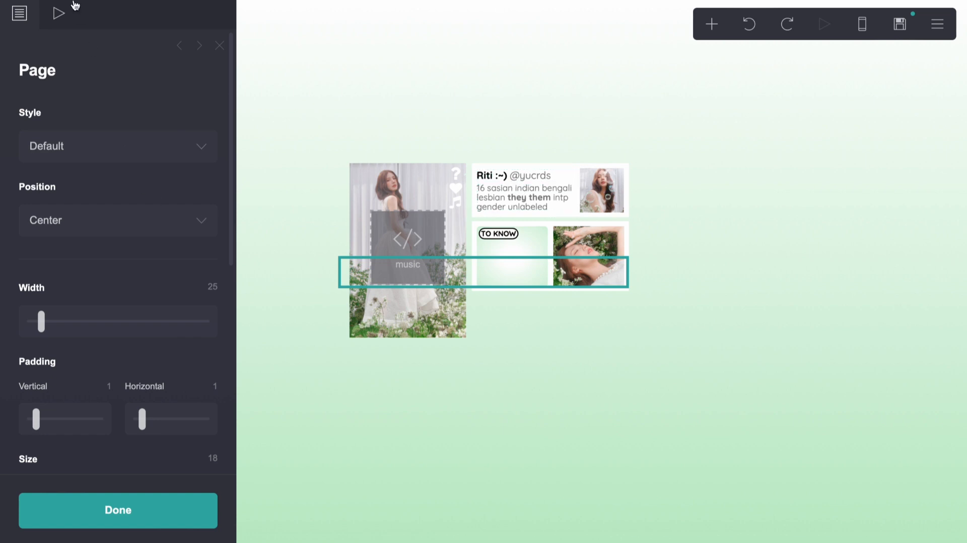
Step: Add the placeholder text "info info info info info" after the highlighted TO KNOW heading in the same text box
{"action": "left_click", "coordinate": [509, 236]}
{"action": "left_click", "coordinate": [21, 62]}
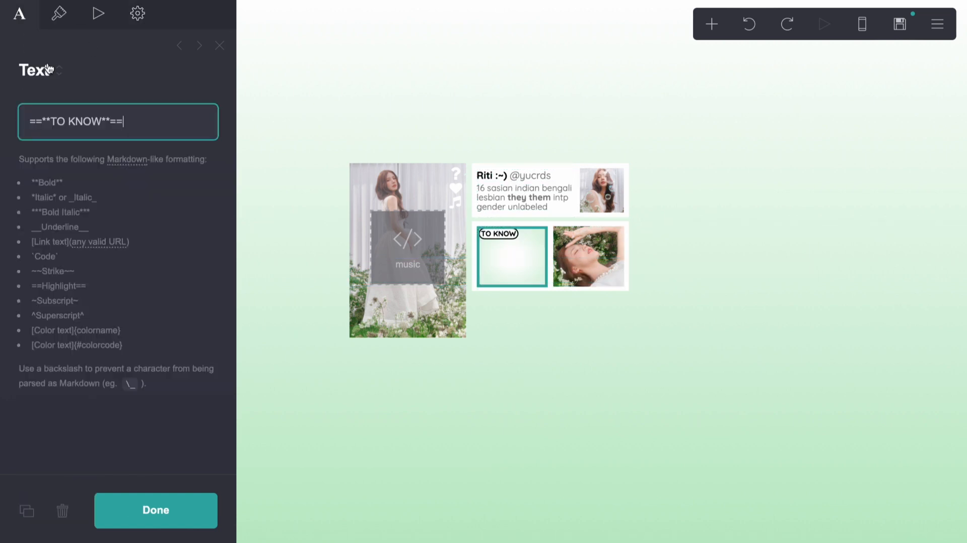
{"action": "type", "text": "info info i"}
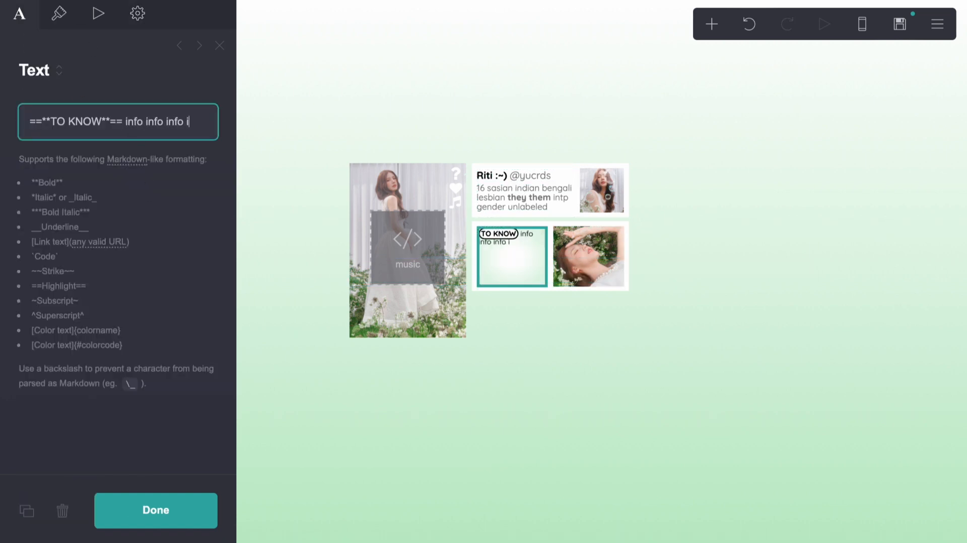
{"action": "type", "text": "nfo info"}
Step: Set the TO KNOW text's line spacing to 1.25
{"action": "left_click", "coordinate": [59, 13]}
{"action": "scroll", "coordinate": [123, 271], "scroll_direction": "down", "scroll_amount": 2}
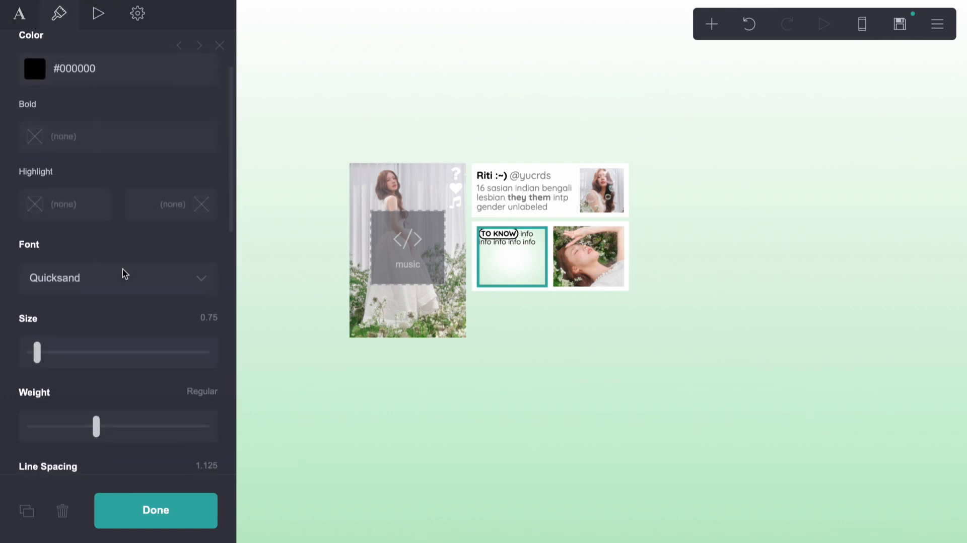
{"action": "scroll", "coordinate": [125, 275], "scroll_direction": "down", "scroll_amount": 3}
{"action": "left_click_drag", "start_coordinate": [71, 349], "coordinate": [82, 352]}
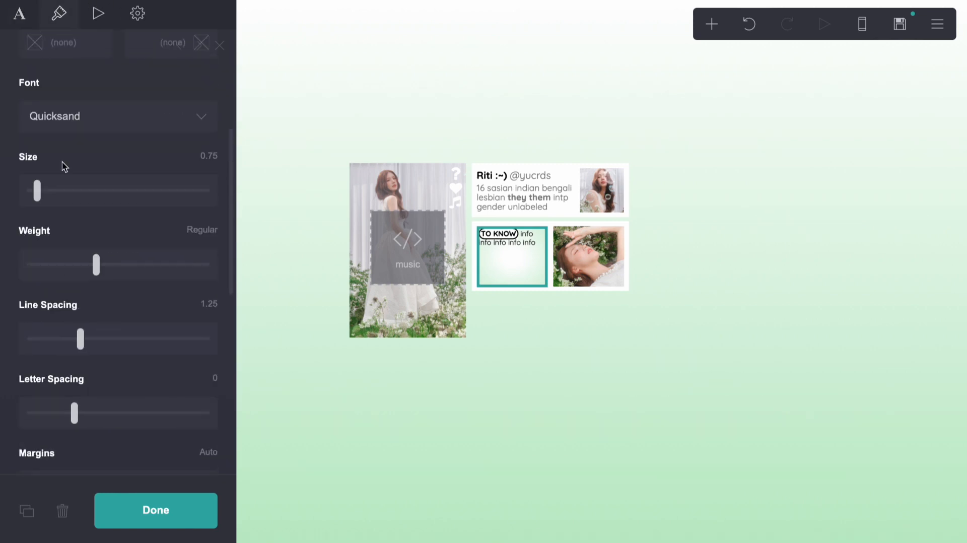
Step: Copy the "info" placeholder text in the TO KNOW box and paste it repeatedly until it overfills the box
{"action": "left_click", "coordinate": [20, 15]}
{"action": "left_click_drag", "start_coordinate": [125, 121], "coordinate": [149, 146]}
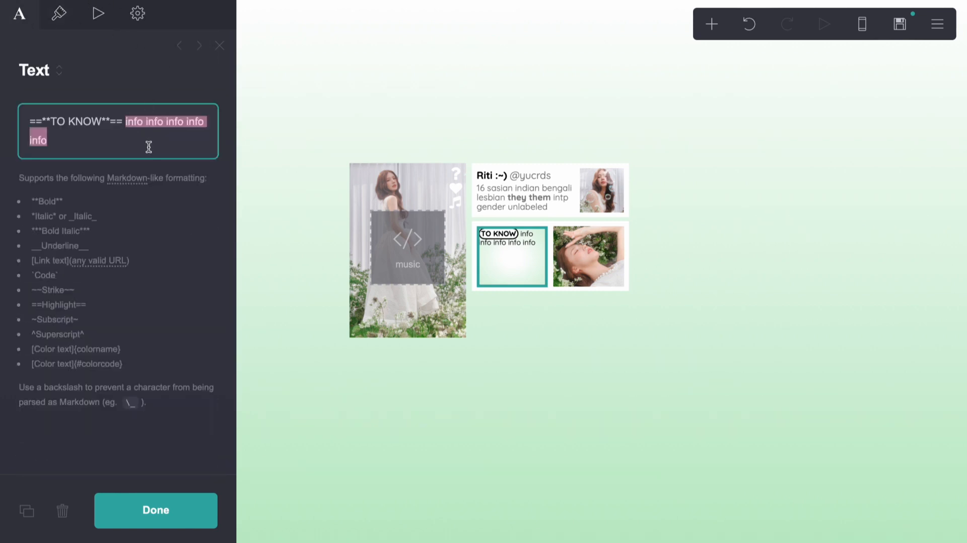
{"action": "key", "text": "ctrl+c"}
{"action": "key", "text": "ctrl+v"}
{"action": "key", "text": "ctrl+v"}
{"action": "key", "text": "ctrl+v"}
{"action": "key", "text": "ctrl+v"}
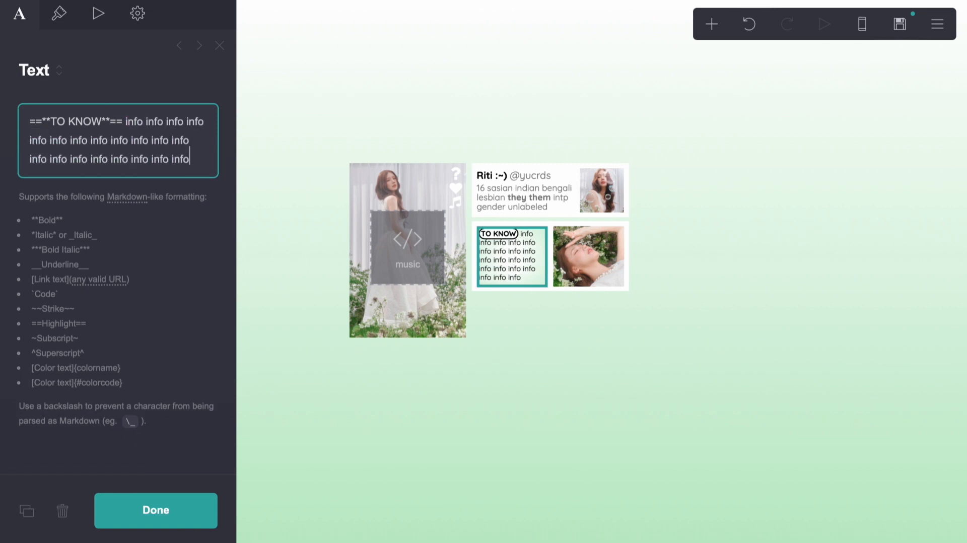
{"action": "left_click", "coordinate": [615, 441]}
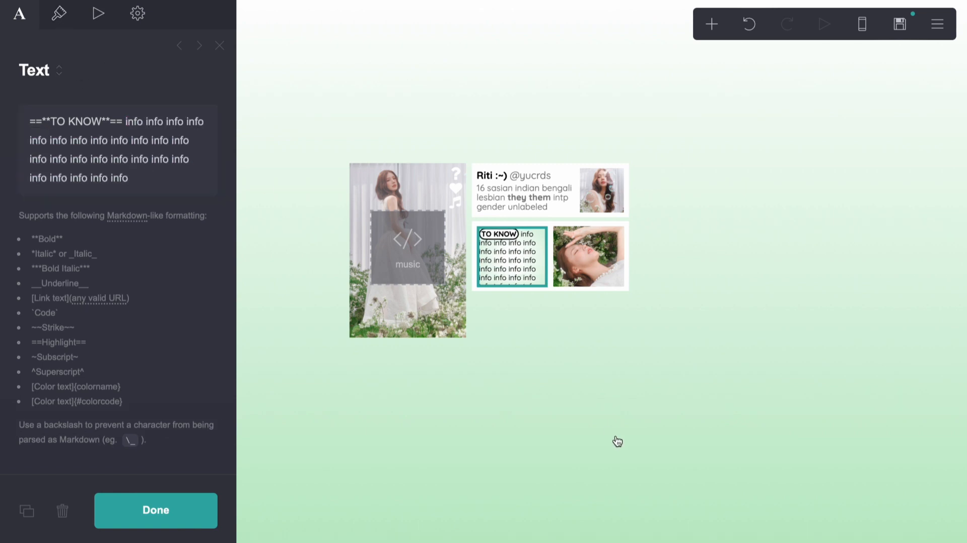
{"action": "left_click", "coordinate": [558, 377]}
{"action": "left_click", "coordinate": [557, 378]}
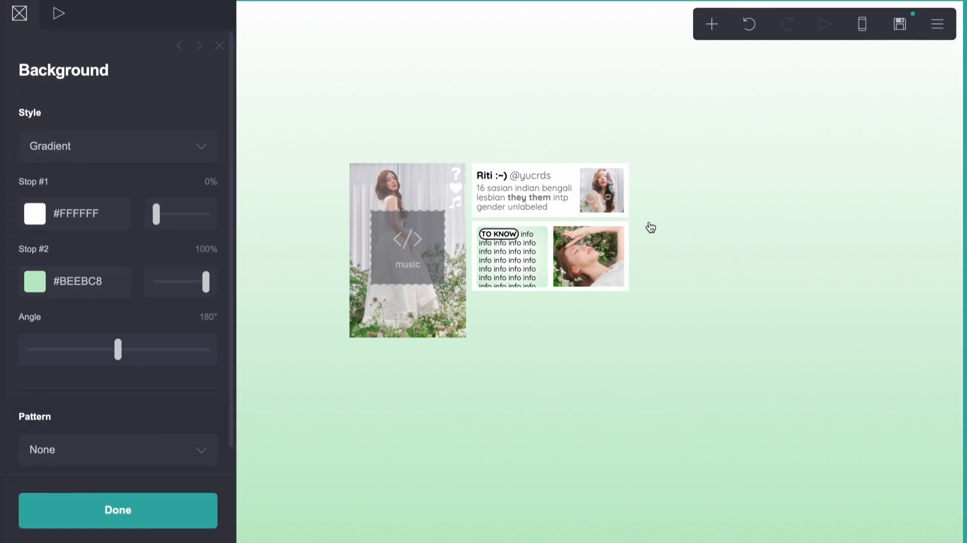
{"action": "left_click", "coordinate": [628, 225]}
{"action": "left_click", "coordinate": [691, 234]}
Step: Add an empty container inside the TO KNOW card and set the card's custom style to "bottom: -5.25em;" and "height: 4em;"
{"action": "left_click", "coordinate": [713, 30]}
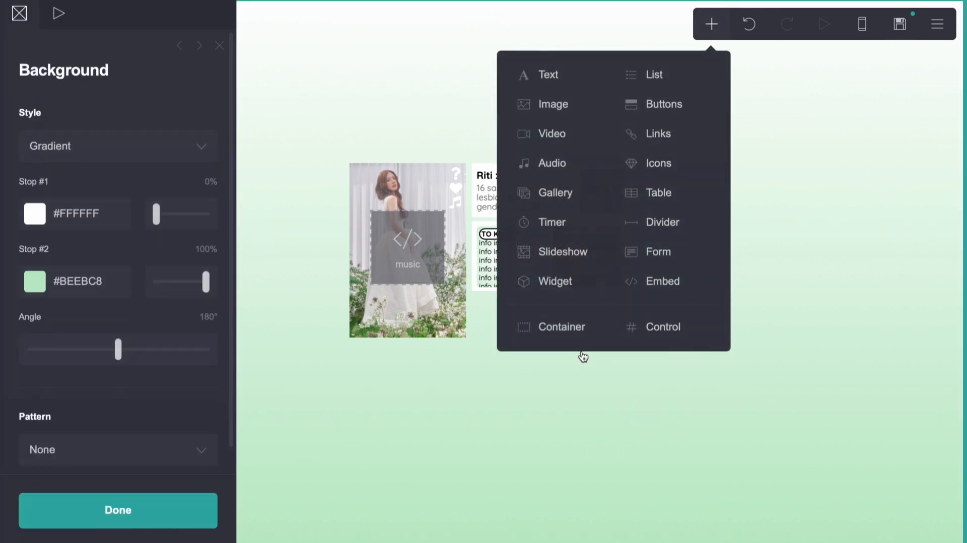
{"action": "left_click", "coordinate": [574, 332]}
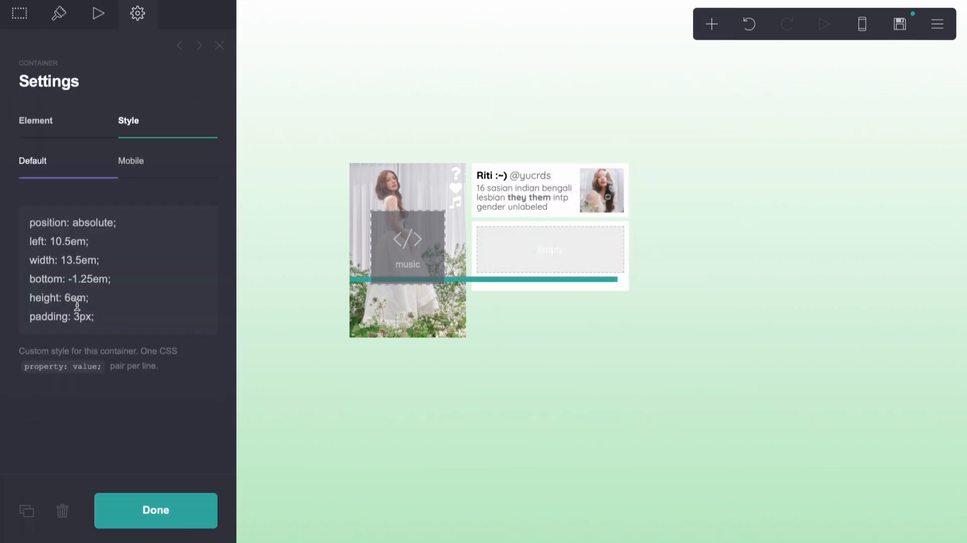
{"action": "left_click", "coordinate": [80, 278]}
{"action": "key", "text": "BackSpace"}
{"action": "type", "text": "5"}
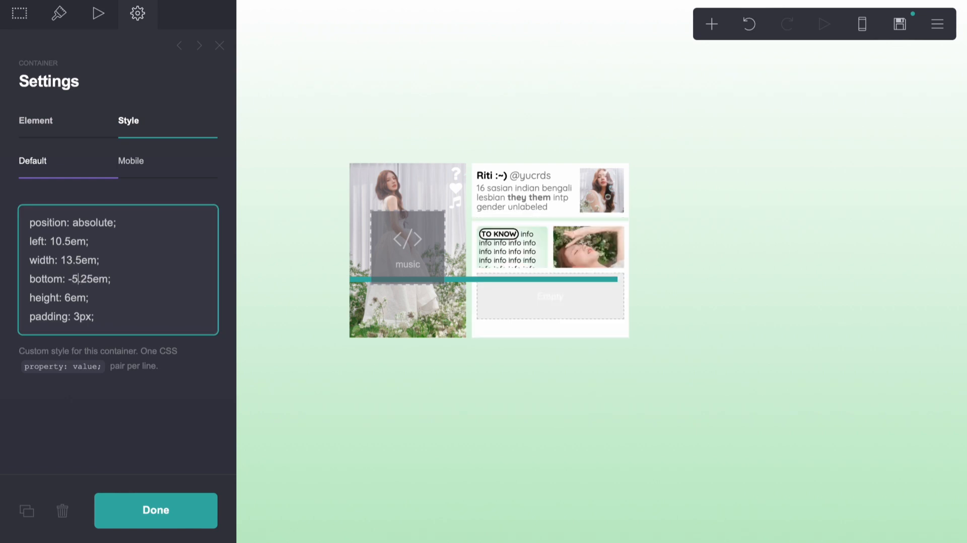
{"action": "left_click", "coordinate": [72, 298]}
{"action": "key", "text": "BackSpace"}
{"action": "type", "text": "4"}
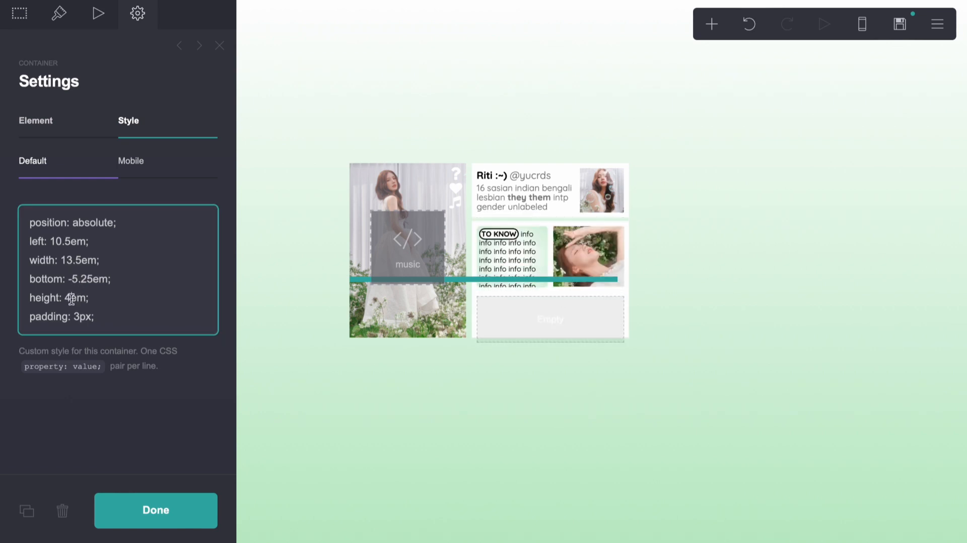
{"action": "left_click", "coordinate": [433, 392]}
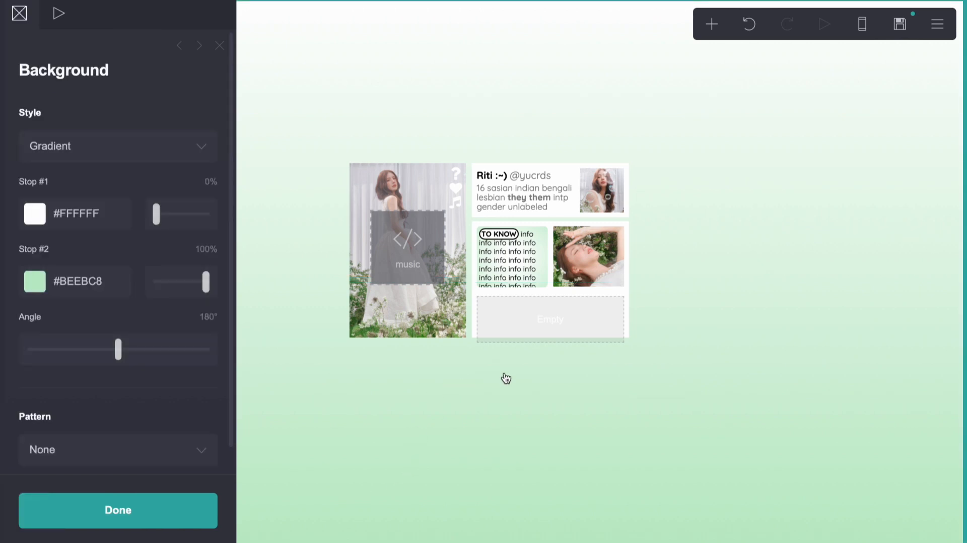
{"action": "left_click", "coordinate": [525, 309]}
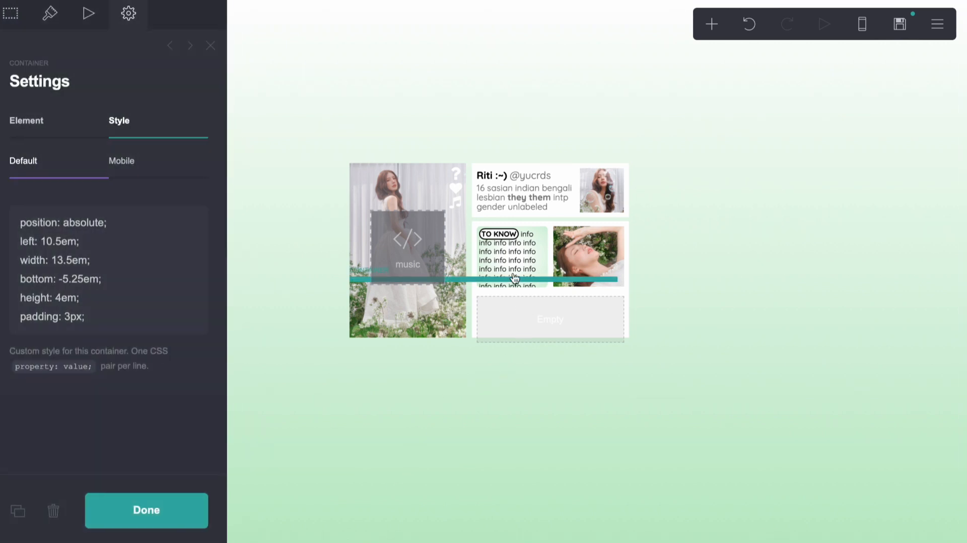
{"action": "left_click", "coordinate": [514, 419]}
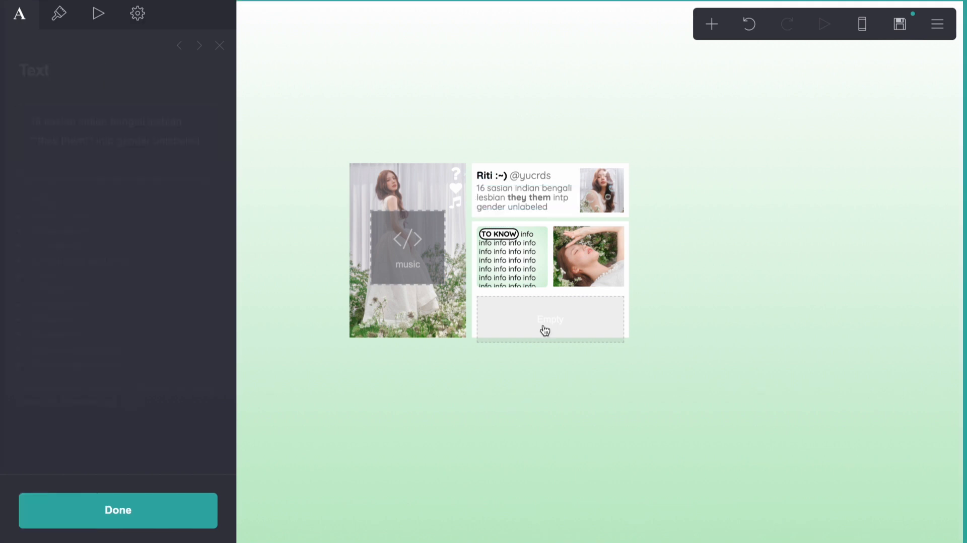
{"action": "left_click", "coordinate": [709, 23]}
{"action": "left_click", "coordinate": [553, 88]}
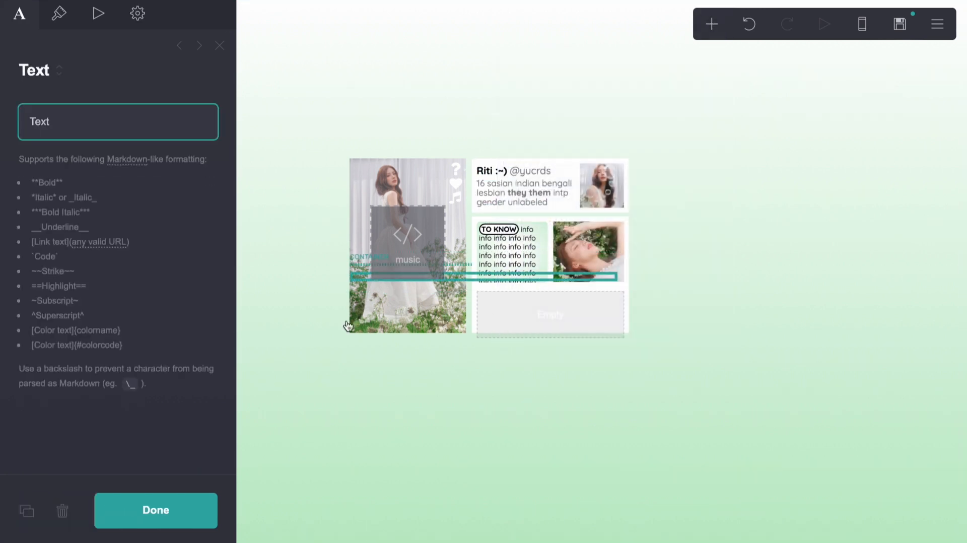
{"action": "left_click", "coordinate": [62, 511]}
Step: Duplicate the TO KNOW text box and place the copy in the empty container below it
{"action": "left_click", "coordinate": [27, 511]}
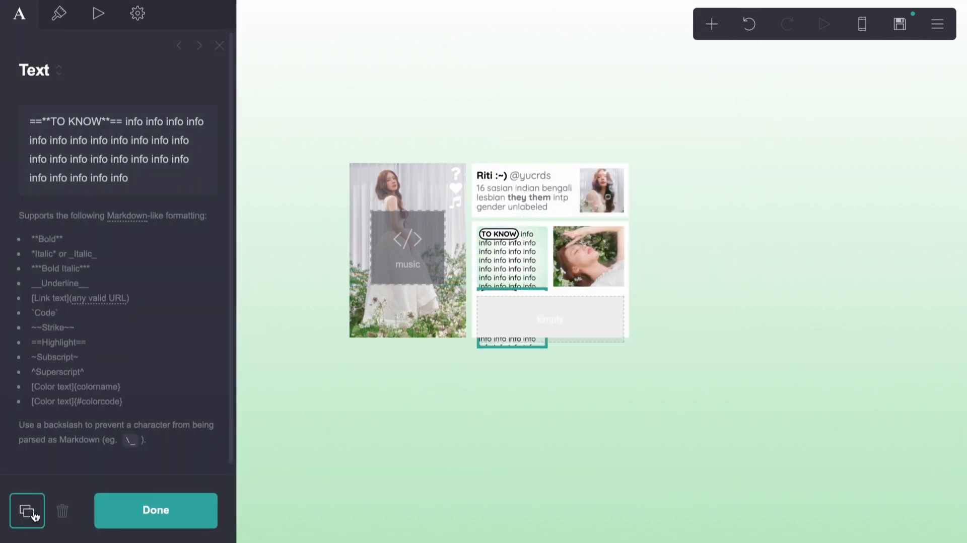
{"action": "left_click_drag", "start_coordinate": [498, 295], "coordinate": [518, 328]}
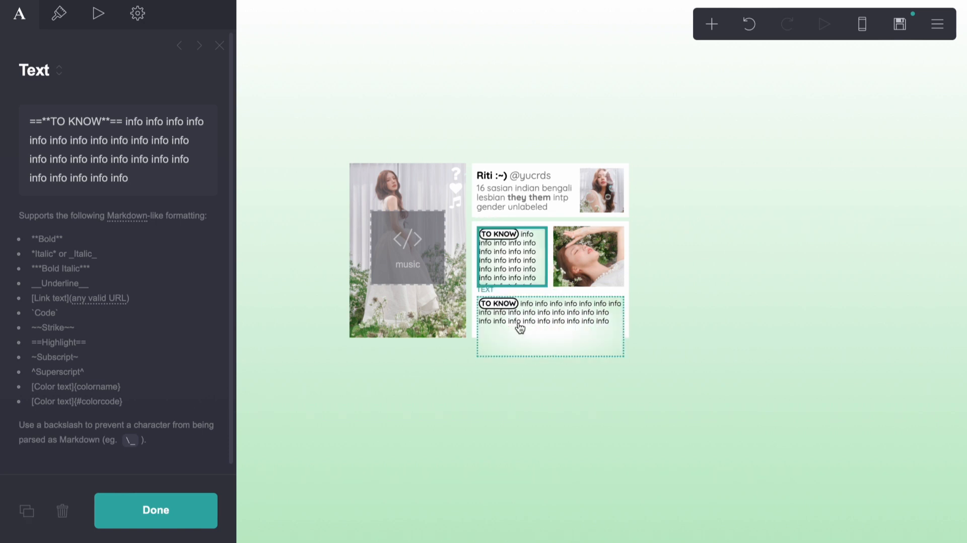
Step: Try removing the radial-gradient background from the original TO KNOW box's custom style, and undo the removal
{"action": "left_click", "coordinate": [138, 13]}
{"action": "left_click_drag", "start_coordinate": [114, 266], "coordinate": [0, 239]}
{"action": "key", "text": "BackSpace"}
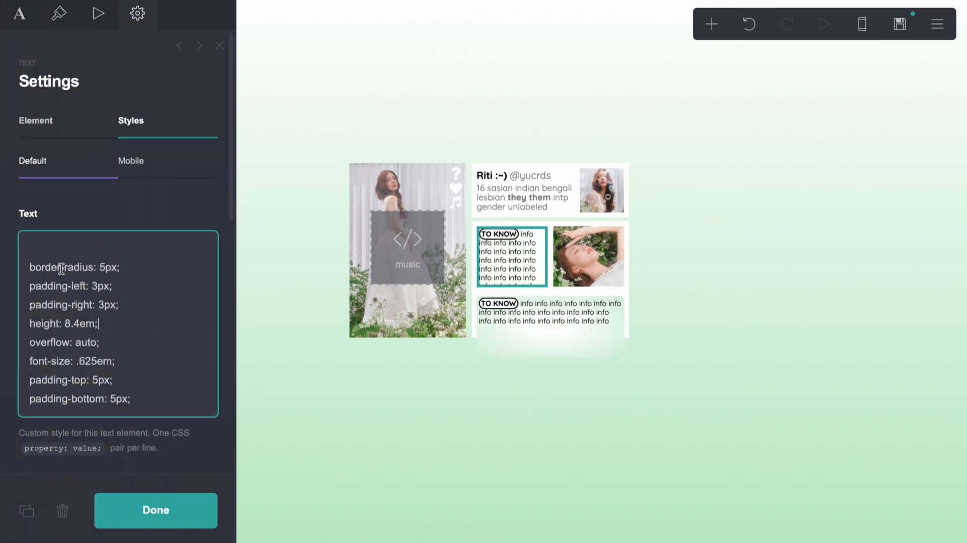
{"action": "left_click", "coordinate": [750, 22]}
Step: Remove the radial-gradient background from the main custom style of the lower TO KNOW copy
{"action": "left_click_drag", "start_coordinate": [126, 271], "coordinate": [3, 227]}
{"action": "key", "text": "BackSpace"}
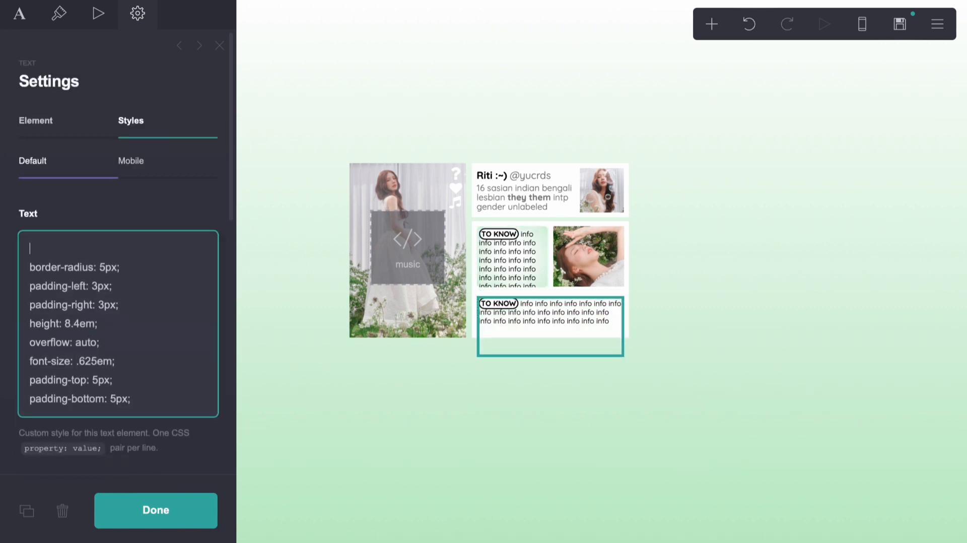
{"action": "key", "text": "XF86AudioLowerVolume"}
Step: Add a height line at the end of the lower copy's main custom style, trying 4em and settling on "height: 5em;"
{"action": "key", "text": "super+Down"}
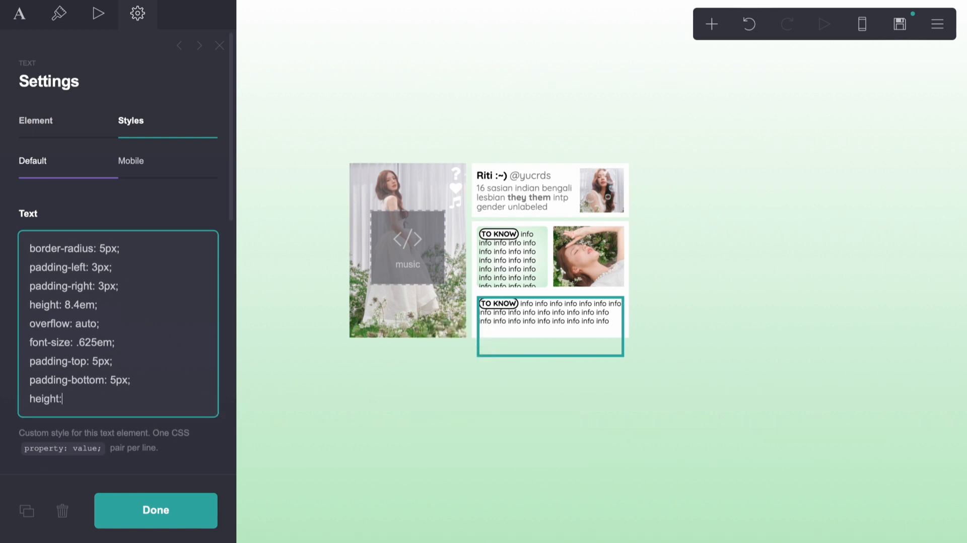
{"action": "type", "text": "height: 4em;"}
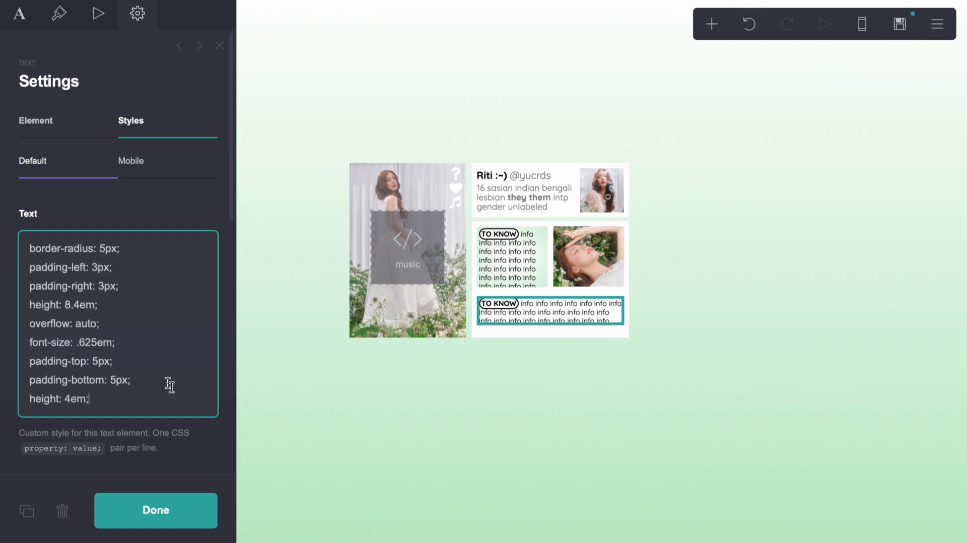
{"action": "key", "text": "Left"}
{"action": "key", "text": "Left"}
{"action": "key", "text": "Left"}
{"action": "key", "text": "BackSpace"}
{"action": "type", "text": "5"}
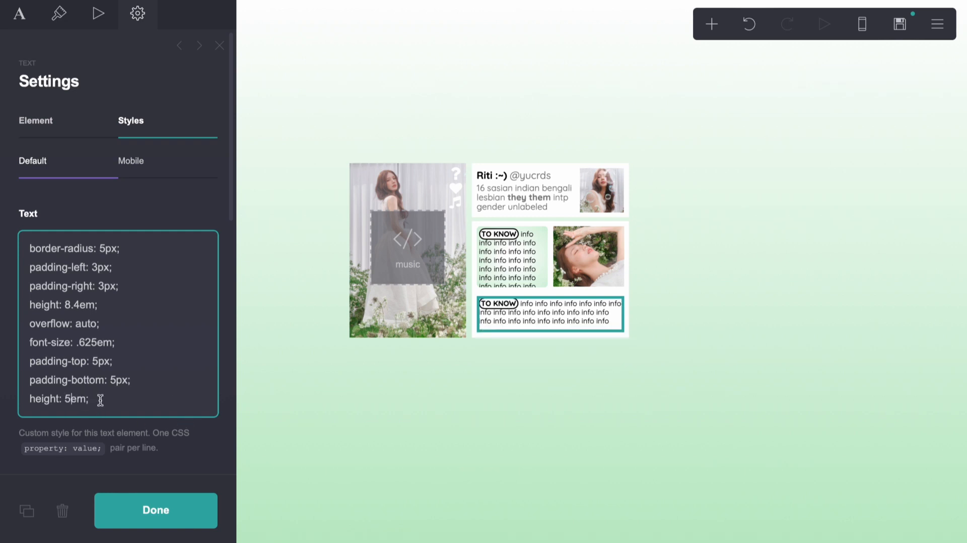
{"action": "left_click", "coordinate": [459, 384]}
{"action": "left_click", "coordinate": [512, 319]}
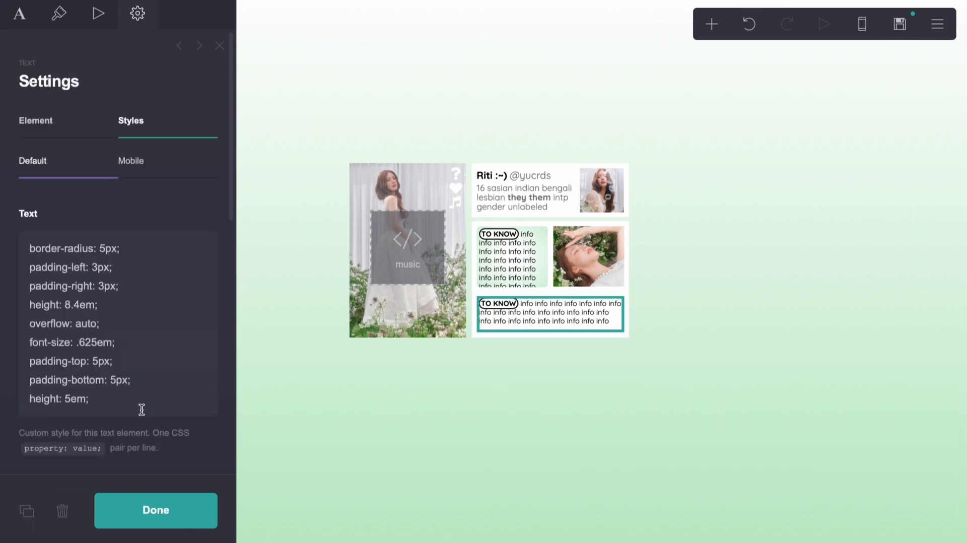
{"action": "left_click", "coordinate": [134, 404]}
{"action": "key", "text": "Return"}
{"action": "type", "text": "ov"}
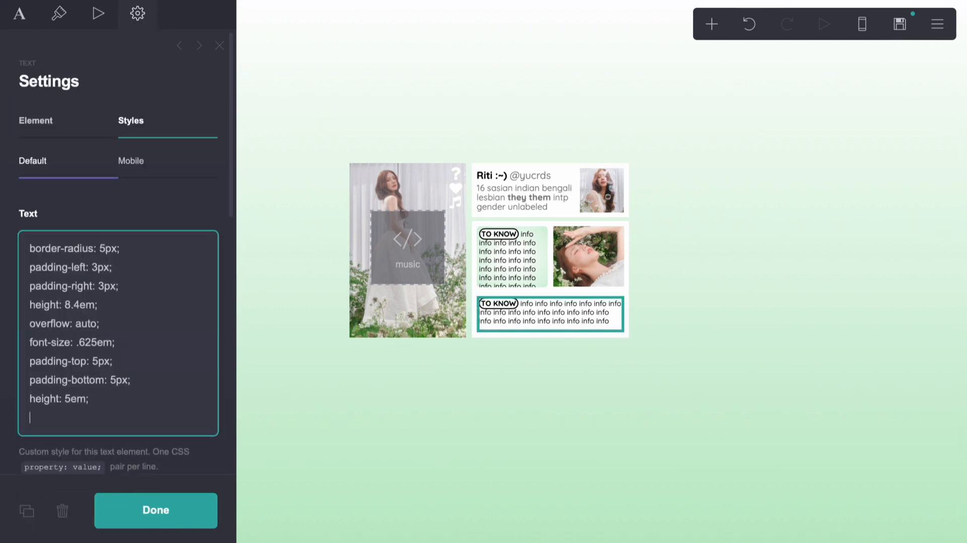
{"action": "key", "text": "BackSpace"}
Step: Change the highlighted heading of the lower text box to MUSIC, keeping its bold and highlight markup
{"action": "left_click", "coordinate": [29, 25]}
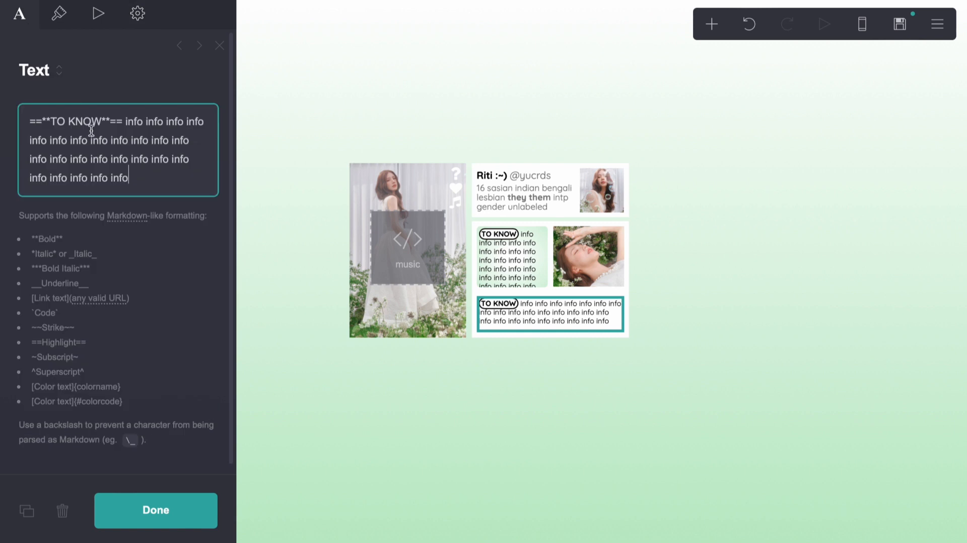
{"action": "left_click_drag", "start_coordinate": [103, 121], "coordinate": [49, 122]}
{"action": "type", "text": "MUSIC"}
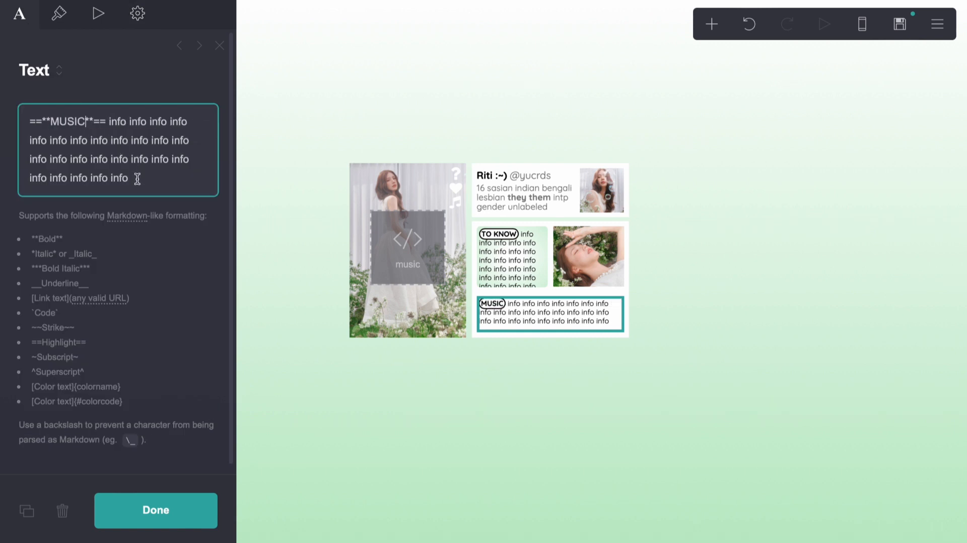
{"action": "left_click", "coordinate": [459, 430]}
Step: Set the left and right padding of the MUSIC box's highlighted-text style to 3px
{"action": "left_click", "coordinate": [526, 328]}
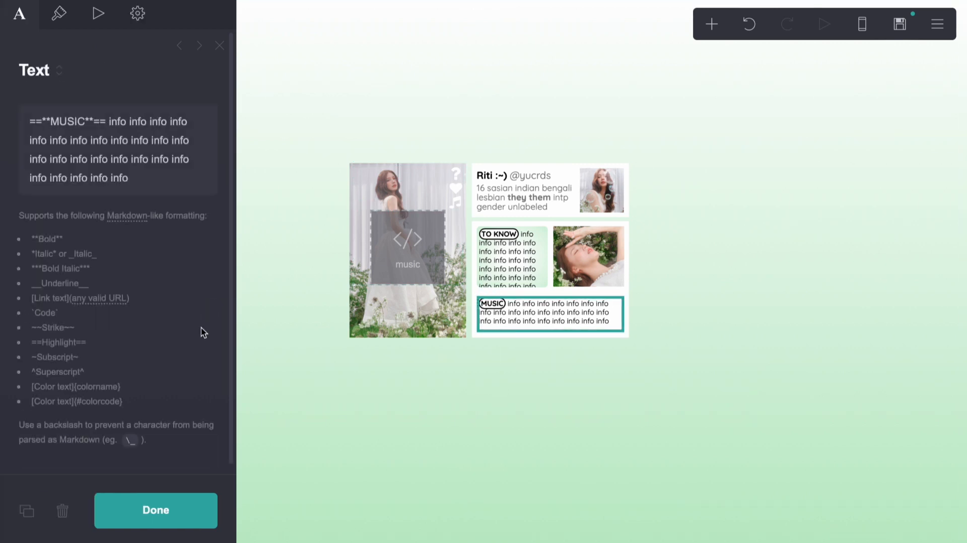
{"action": "left_click", "coordinate": [136, 17]}
{"action": "scroll", "coordinate": [79, 353], "scroll_direction": "down", "scroll_amount": 10}
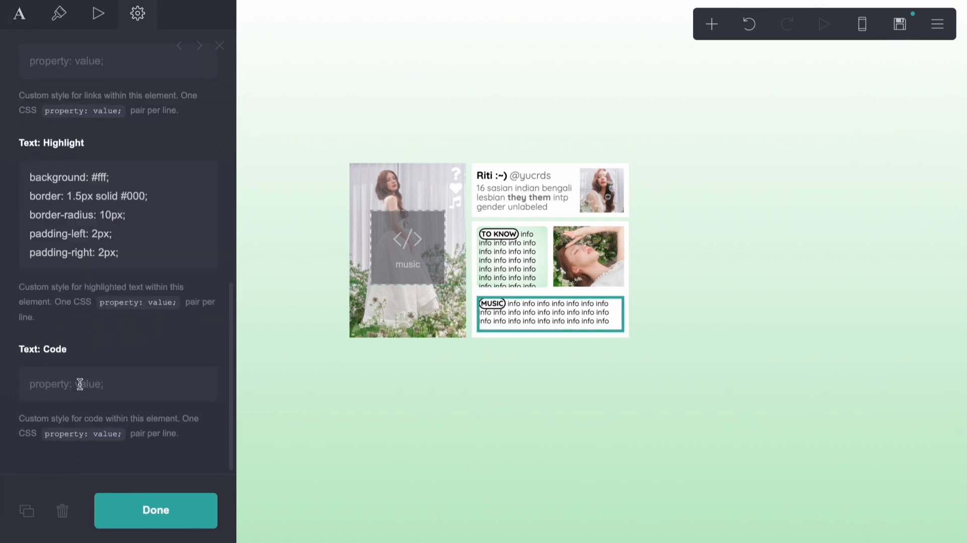
{"action": "left_click", "coordinate": [98, 233]}
{"action": "key", "text": "BackSpace"}
{"action": "type", "text": "3"}
{"action": "left_click", "coordinate": [105, 252]}
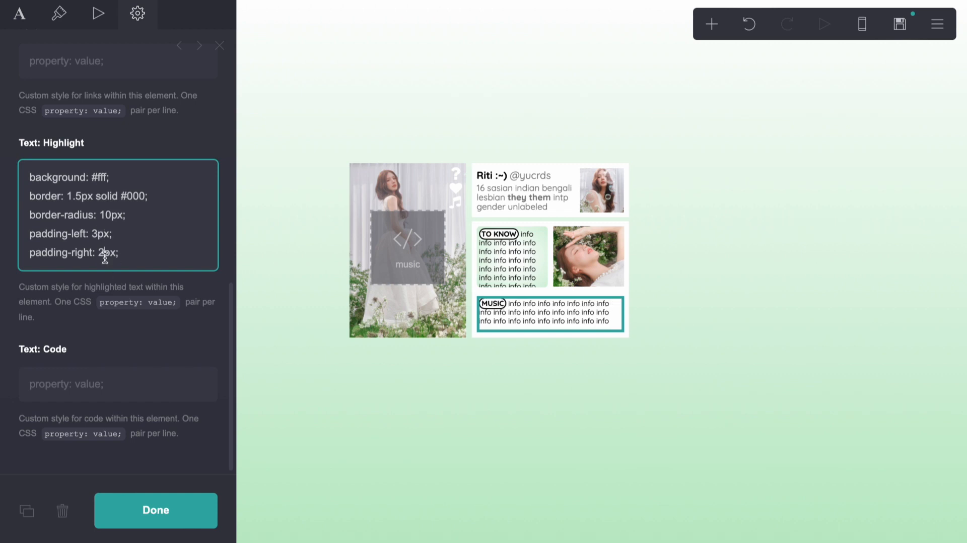
{"action": "key", "text": "BackSpace"}
{"action": "type", "text": "3"}
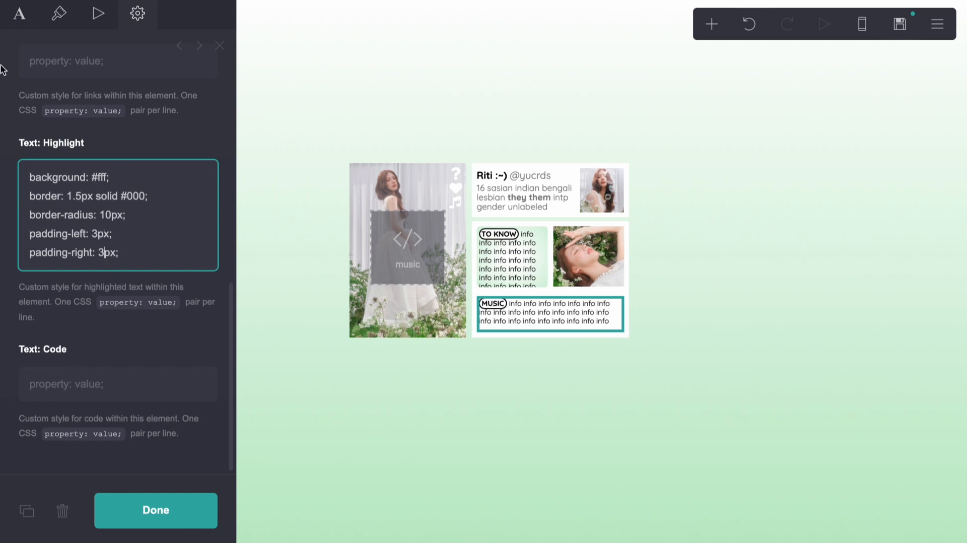
{"action": "left_click", "coordinate": [20, 13]}
{"action": "left_click", "coordinate": [148, 151]}
{"action": "key", "text": "Return"}
{"action": "key", "text": "Return"}
{"action": "type", "text": "==**"}
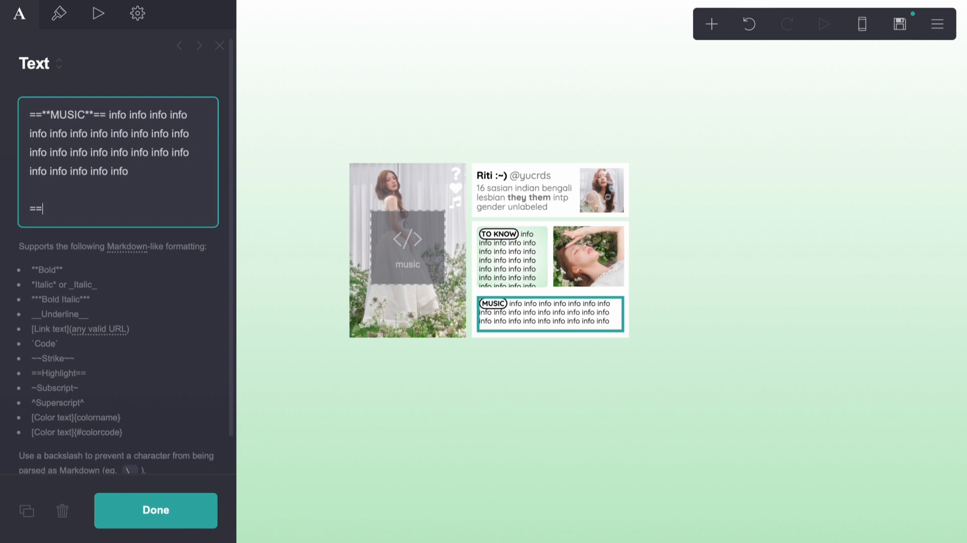
{"action": "key", "text": "BackSpace"}
{"action": "key", "text": "BackSpace"}
{"action": "key", "text": "BackSpace"}
{"action": "key", "text": "BackSpace"}
{"action": "key", "text": "BackSpace"}
{"action": "key", "text": "BackSpace"}
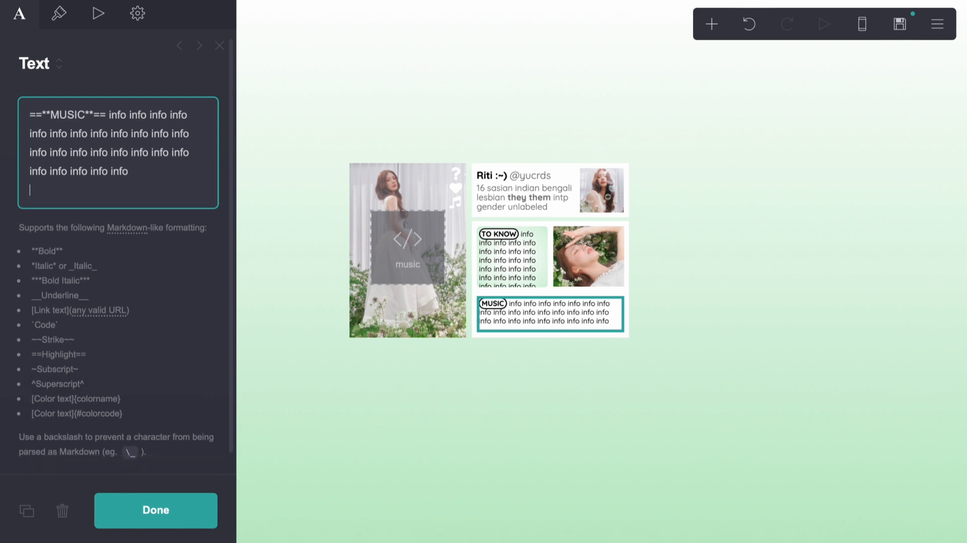
Step: End the MUSIC text with a bold "cr" credit naming the creator's handle, and delete four "info" words from its third line
{"action": "type", "text": "**cr"}
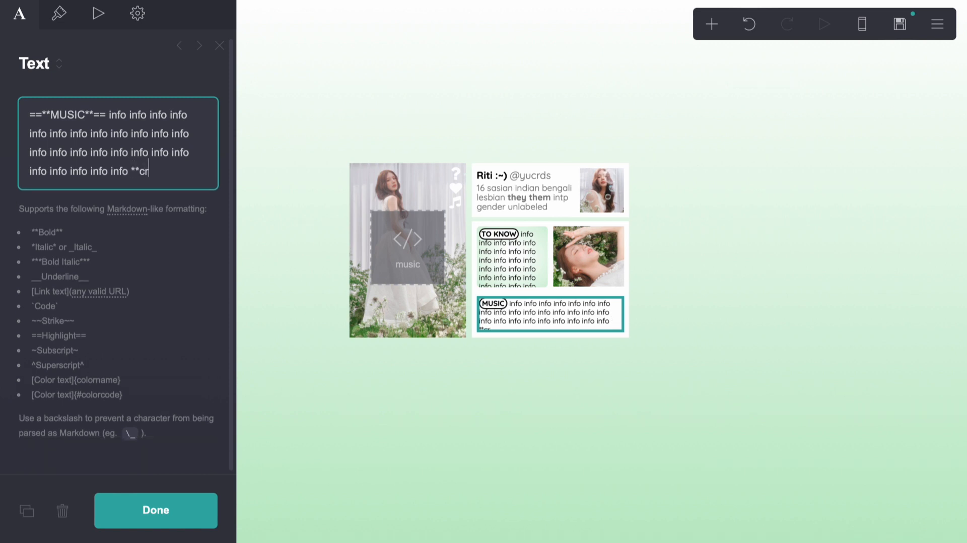
{"action": "type", "text": " jjuniiy**"}
{"action": "left_click_drag", "start_coordinate": [110, 152], "coordinate": [199, 153]}
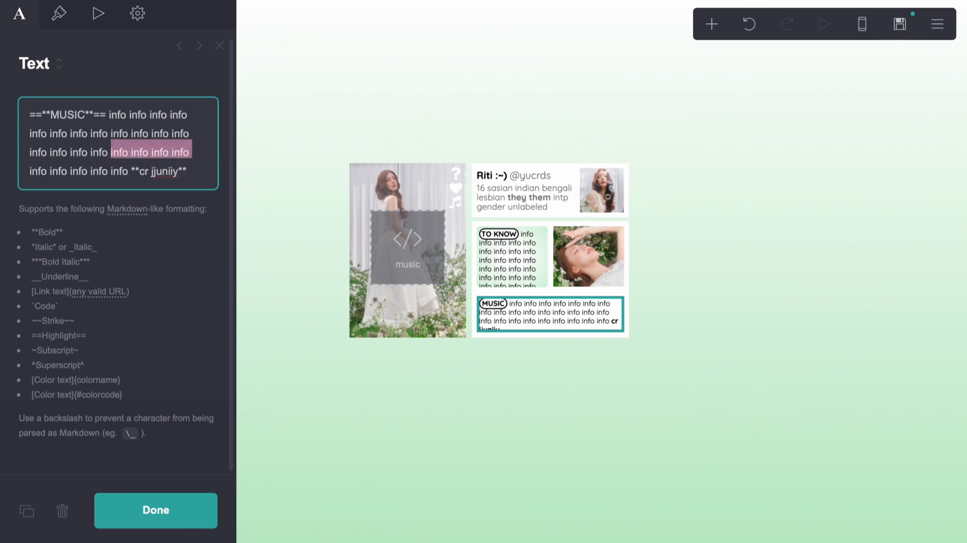
{"action": "key", "text": "BackSpace"}
{"action": "left_click", "coordinate": [530, 381]}
{"action": "left_click", "coordinate": [528, 407]}
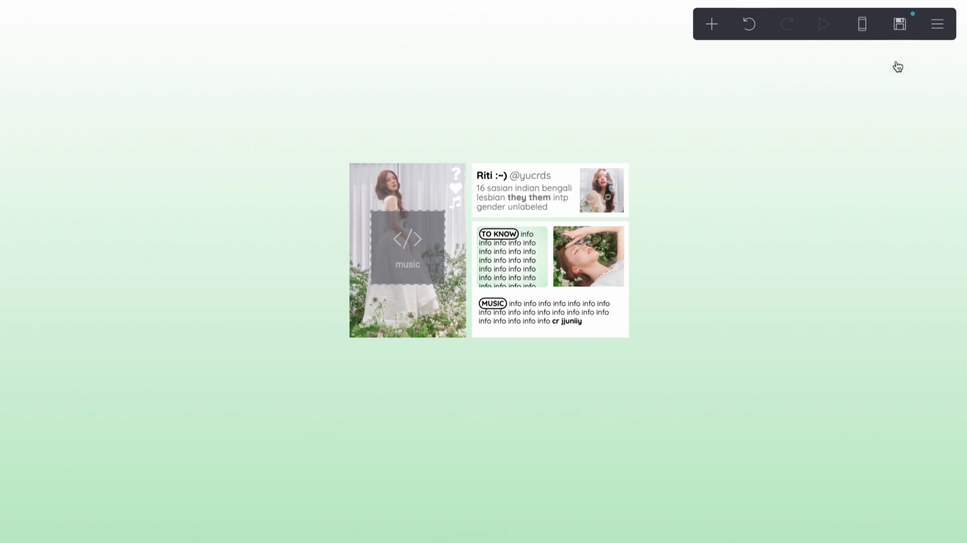
Step: Set the page's On Load animation to Blur In and slightly lower its second adjustable setting
{"action": "left_click", "coordinate": [900, 24]}
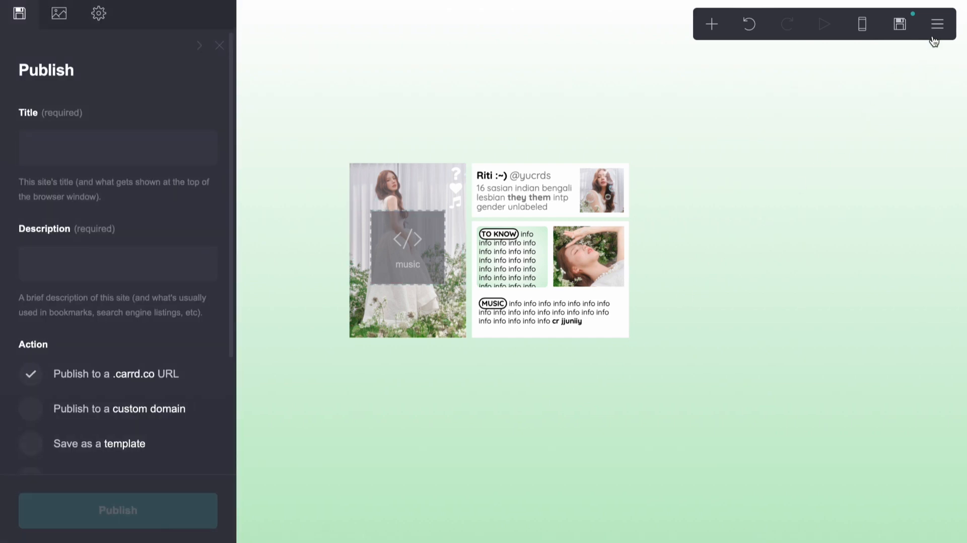
{"action": "left_click", "coordinate": [937, 25]}
{"action": "left_click", "coordinate": [886, 182]}
{"action": "scroll", "coordinate": [76, 201], "scroll_direction": "down", "scroll_amount": 3}
{"action": "left_click", "coordinate": [78, 255]}
{"action": "left_click", "coordinate": [118, 198]}
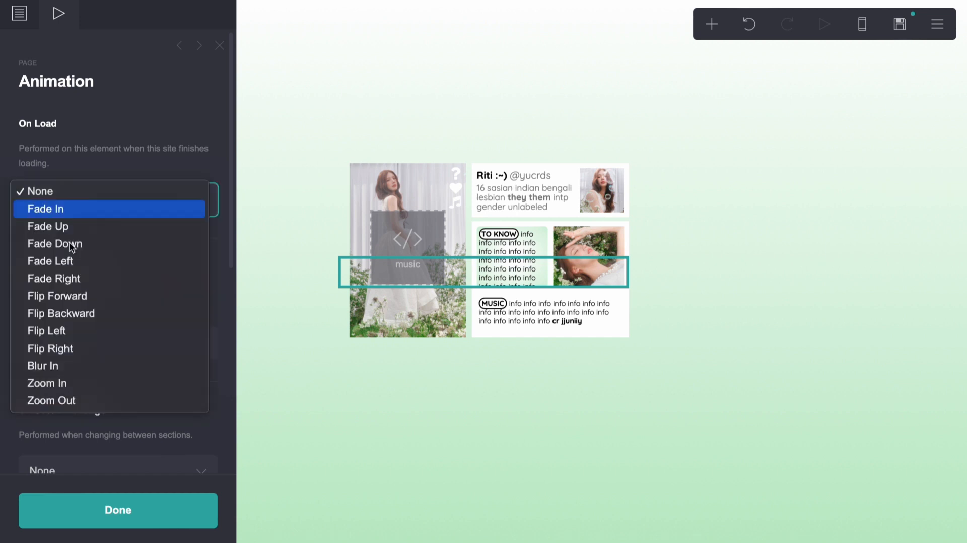
{"action": "left_click", "coordinate": [62, 362]}
{"action": "mouse_move", "coordinate": [58, 333]}
{"action": "left_mouse_down"}
{"action": "mouse_move", "coordinate": [34, 334]}
{"action": "mouse_move", "coordinate": [61, 335]}
{"action": "mouse_move", "coordinate": [49, 338]}
{"action": "left_mouse_up"}
{"action": "scroll", "coordinate": [60, 328], "scroll_direction": "down", "scroll_amount": 5}
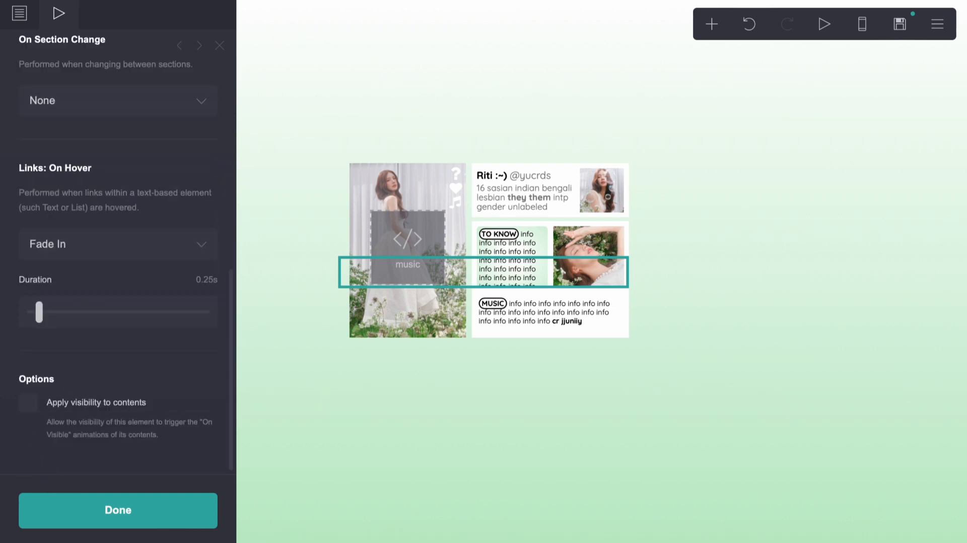
Step: Save the site as a template with the title 1 and the description 1
{"action": "left_click", "coordinate": [899, 24]}
{"action": "left_click", "coordinate": [95, 136]}
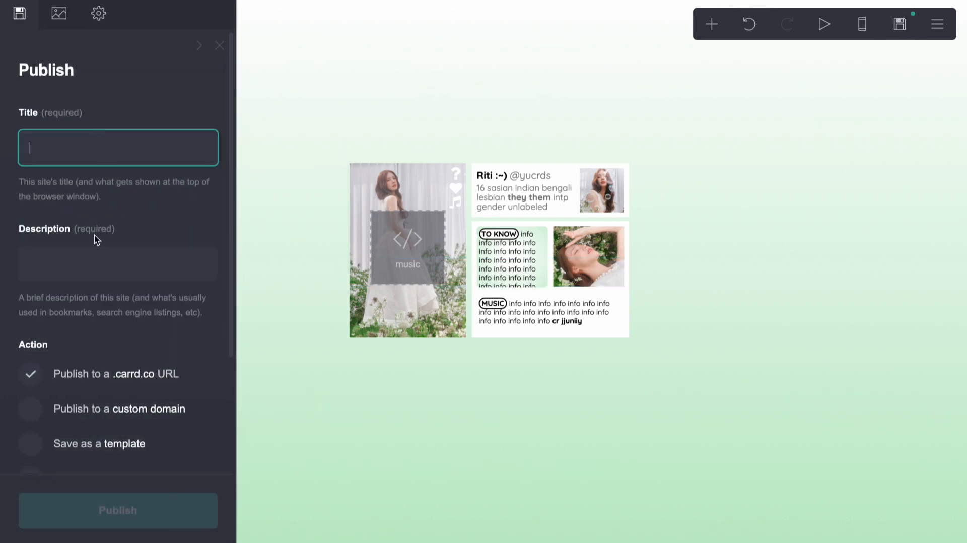
{"action": "type", "text": "1"}
{"action": "left_click", "coordinate": [85, 263]}
{"action": "type", "text": "1"}
{"action": "left_click", "coordinate": [31, 444]}
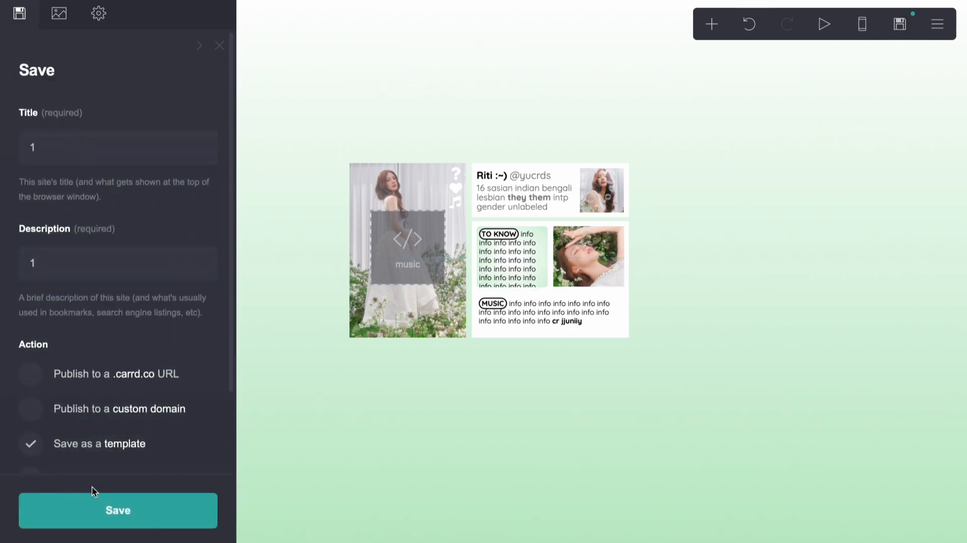
{"action": "left_click", "coordinate": [87, 506]}
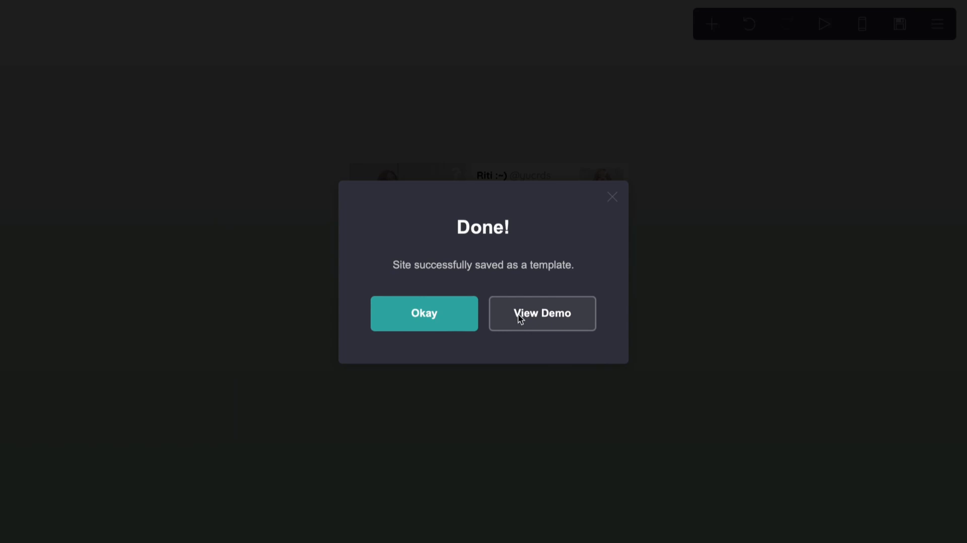
Step: View the template's demo, checking that the TO KNOW box scrolls and trying the music play control on the large photo
{"action": "left_click", "coordinate": [518, 313]}
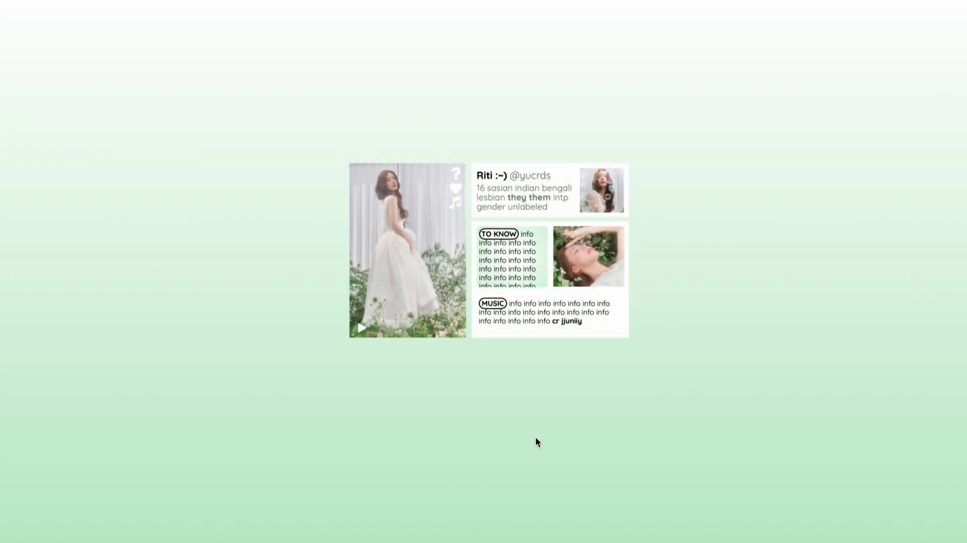
{"action": "scroll", "coordinate": [516, 269], "scroll_direction": "down", "scroll_amount": 2}
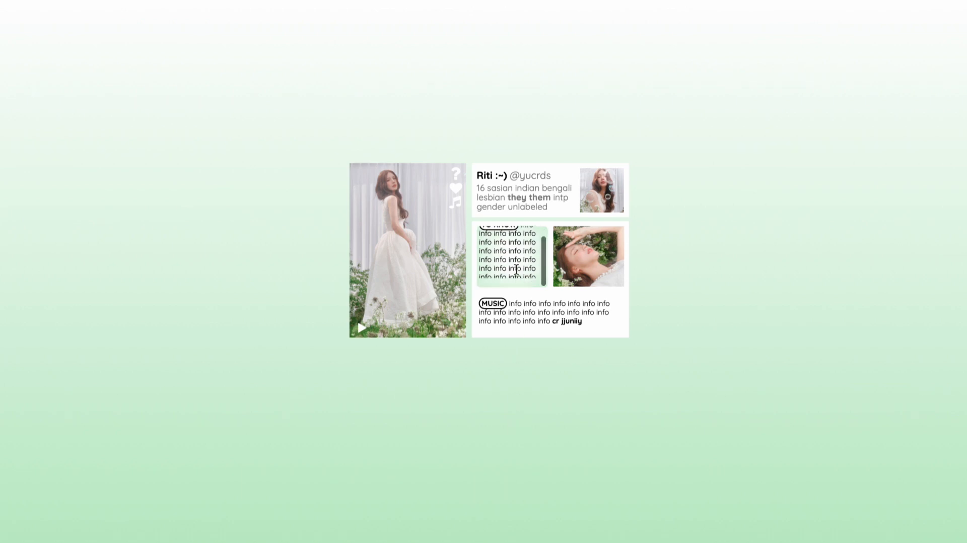
{"action": "scroll", "coordinate": [515, 269], "scroll_direction": "up", "scroll_amount": 2}
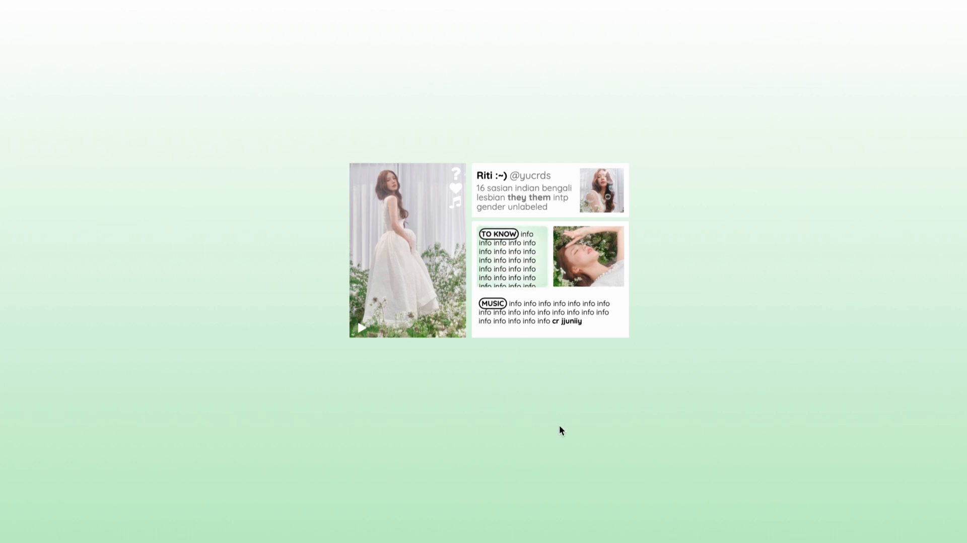
{"action": "left_click", "coordinate": [361, 330]}
{"action": "left_click", "coordinate": [362, 329]}
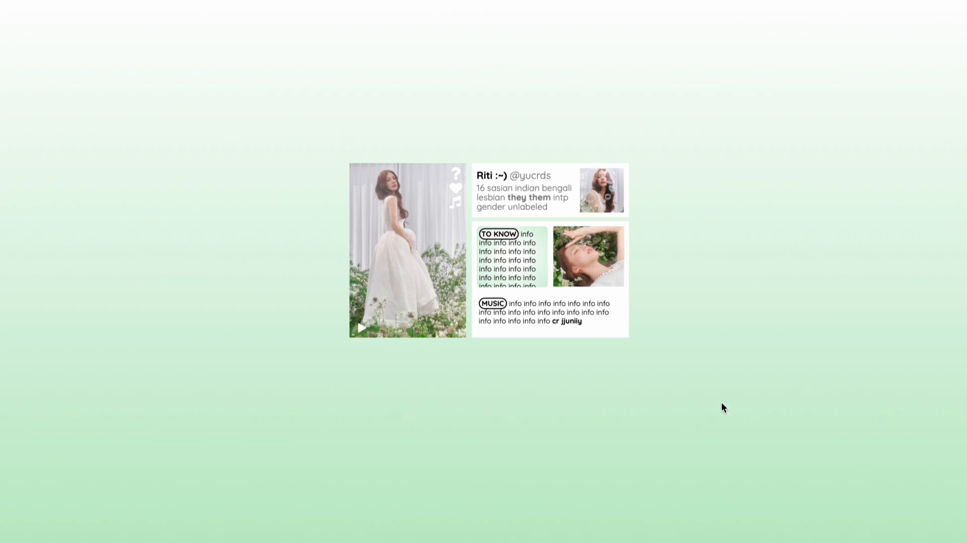